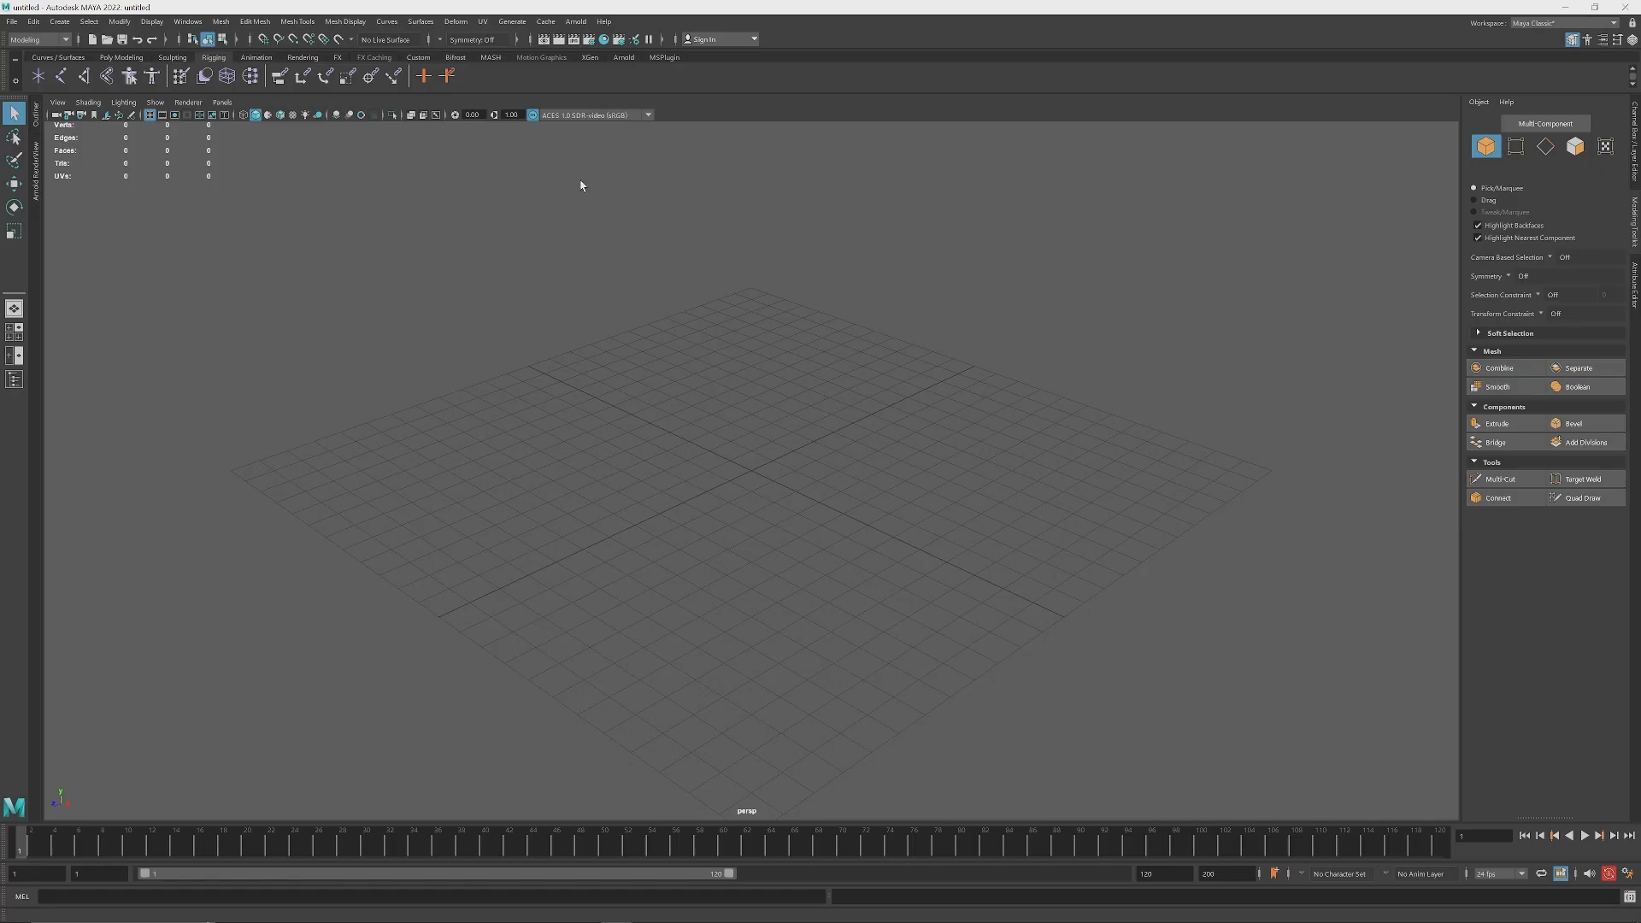
Step: Open the Paint Effects brush library and move its window lower over the viewport
{"action": "left_click", "coordinate": [512, 23]}
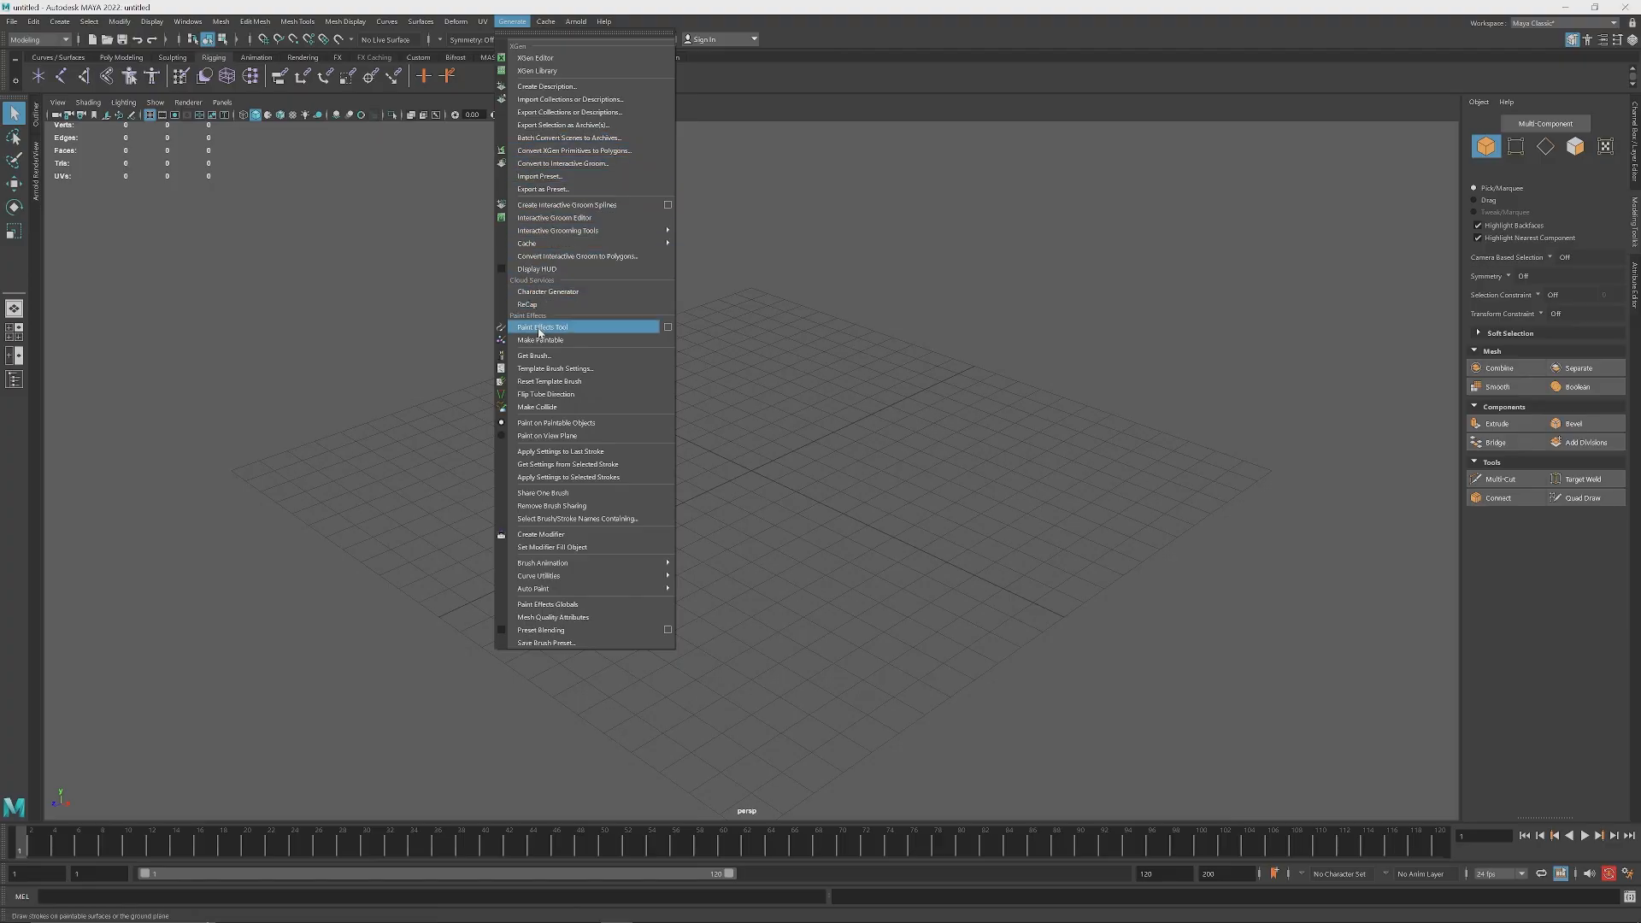
{"action": "left_click", "coordinate": [536, 356]}
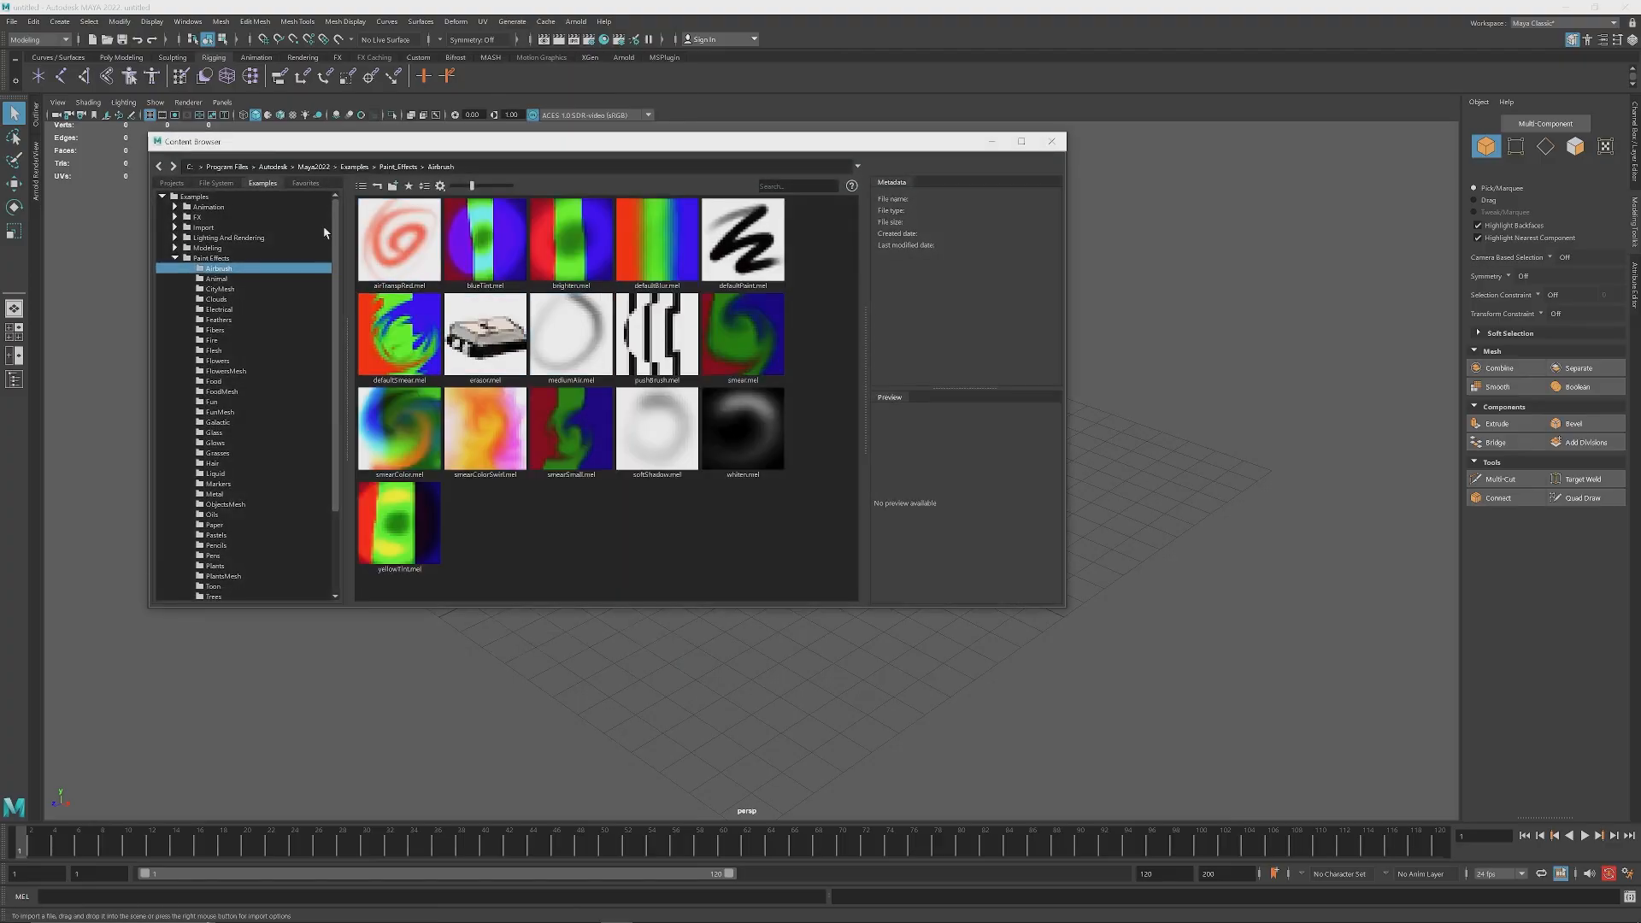
{"action": "mouse_move", "coordinate": [194, 147]}
{"action": "left_mouse_down"}
{"action": "mouse_move", "coordinate": [202, 170]}
{"action": "mouse_move", "coordinate": [252, 185]}
{"action": "left_mouse_up"}
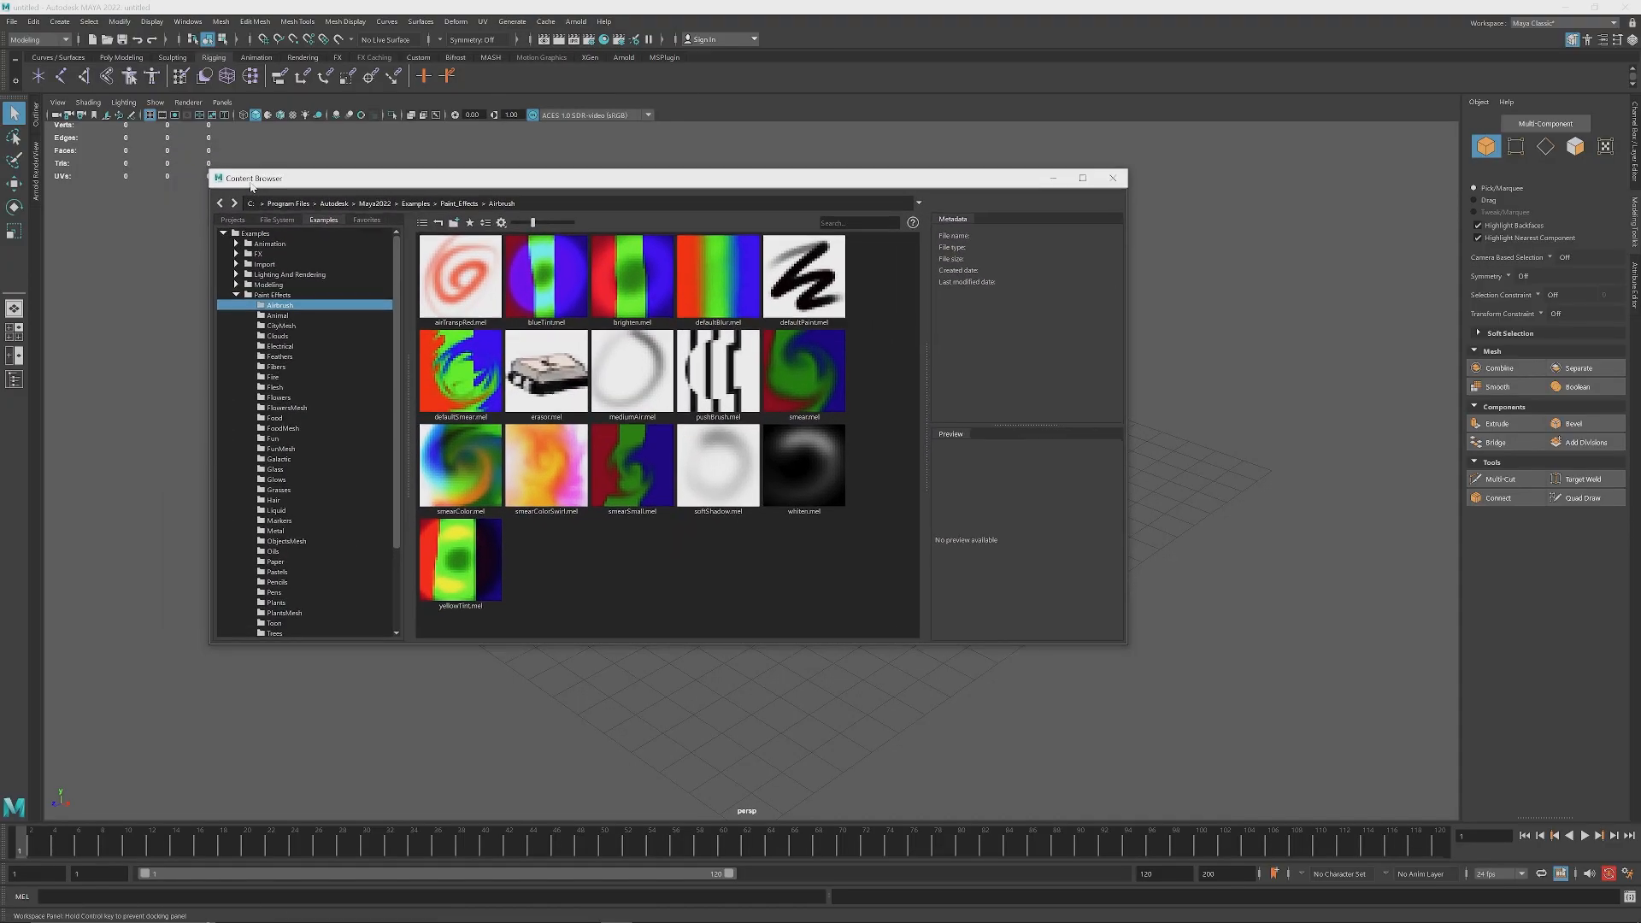
Step: Examine the Paint Effects presets in the folders from Animal to Flowers, including Clouds, Electrical, Feathers and Fibers
{"action": "left_click", "coordinate": [280, 316]}
{"action": "left_click", "coordinate": [284, 336]}
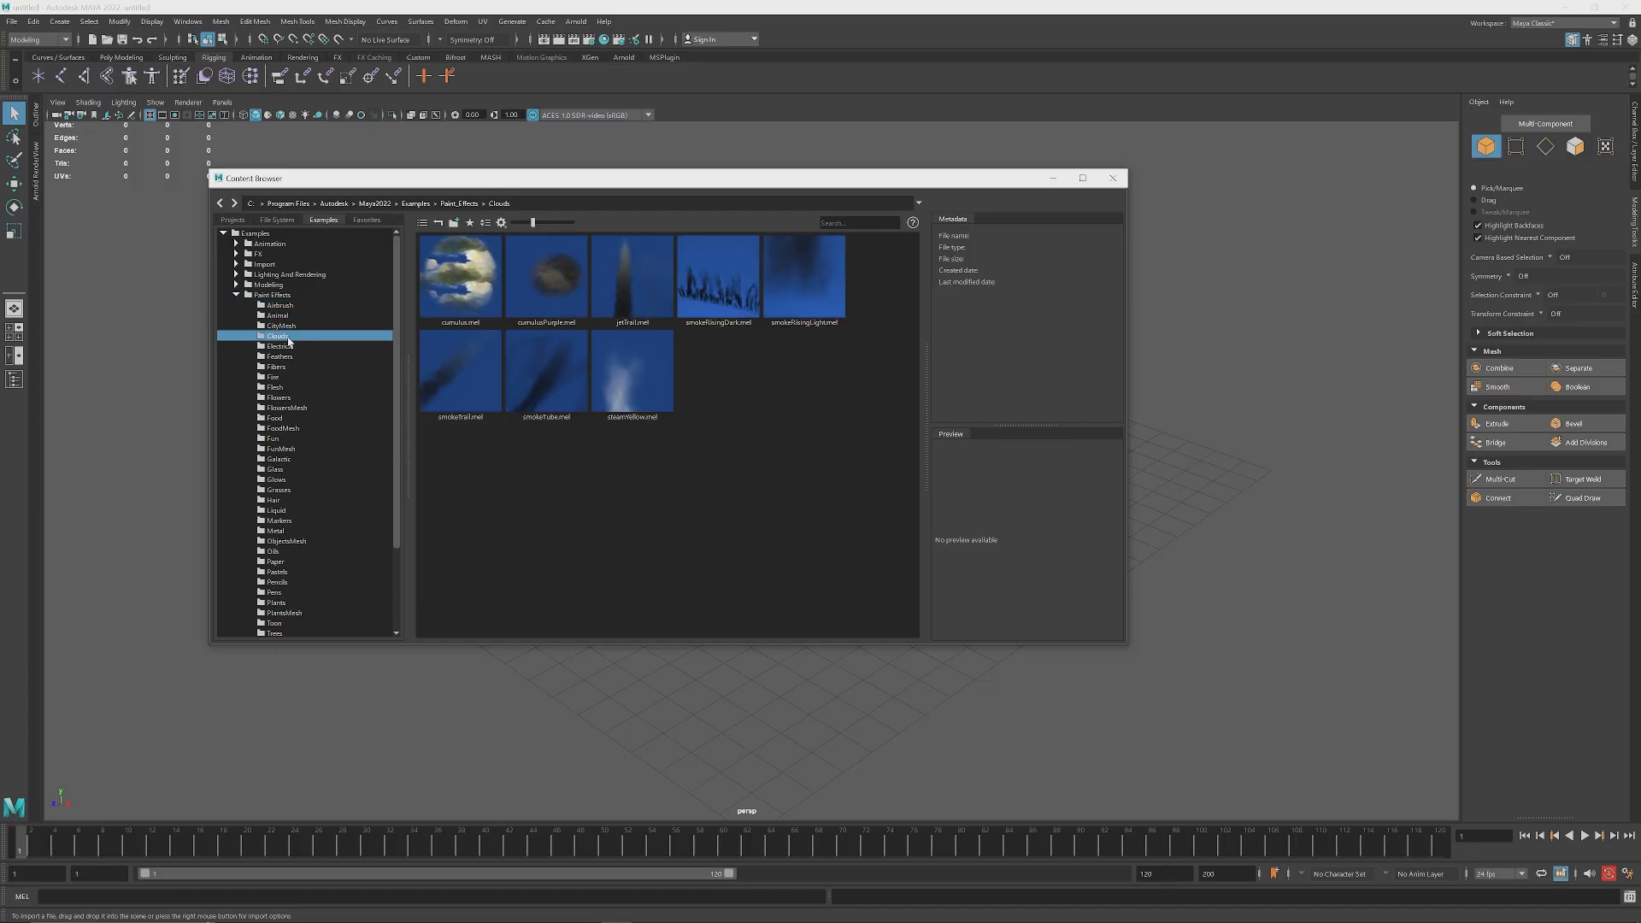
{"action": "left_click", "coordinate": [285, 346]}
{"action": "left_click", "coordinate": [279, 356]}
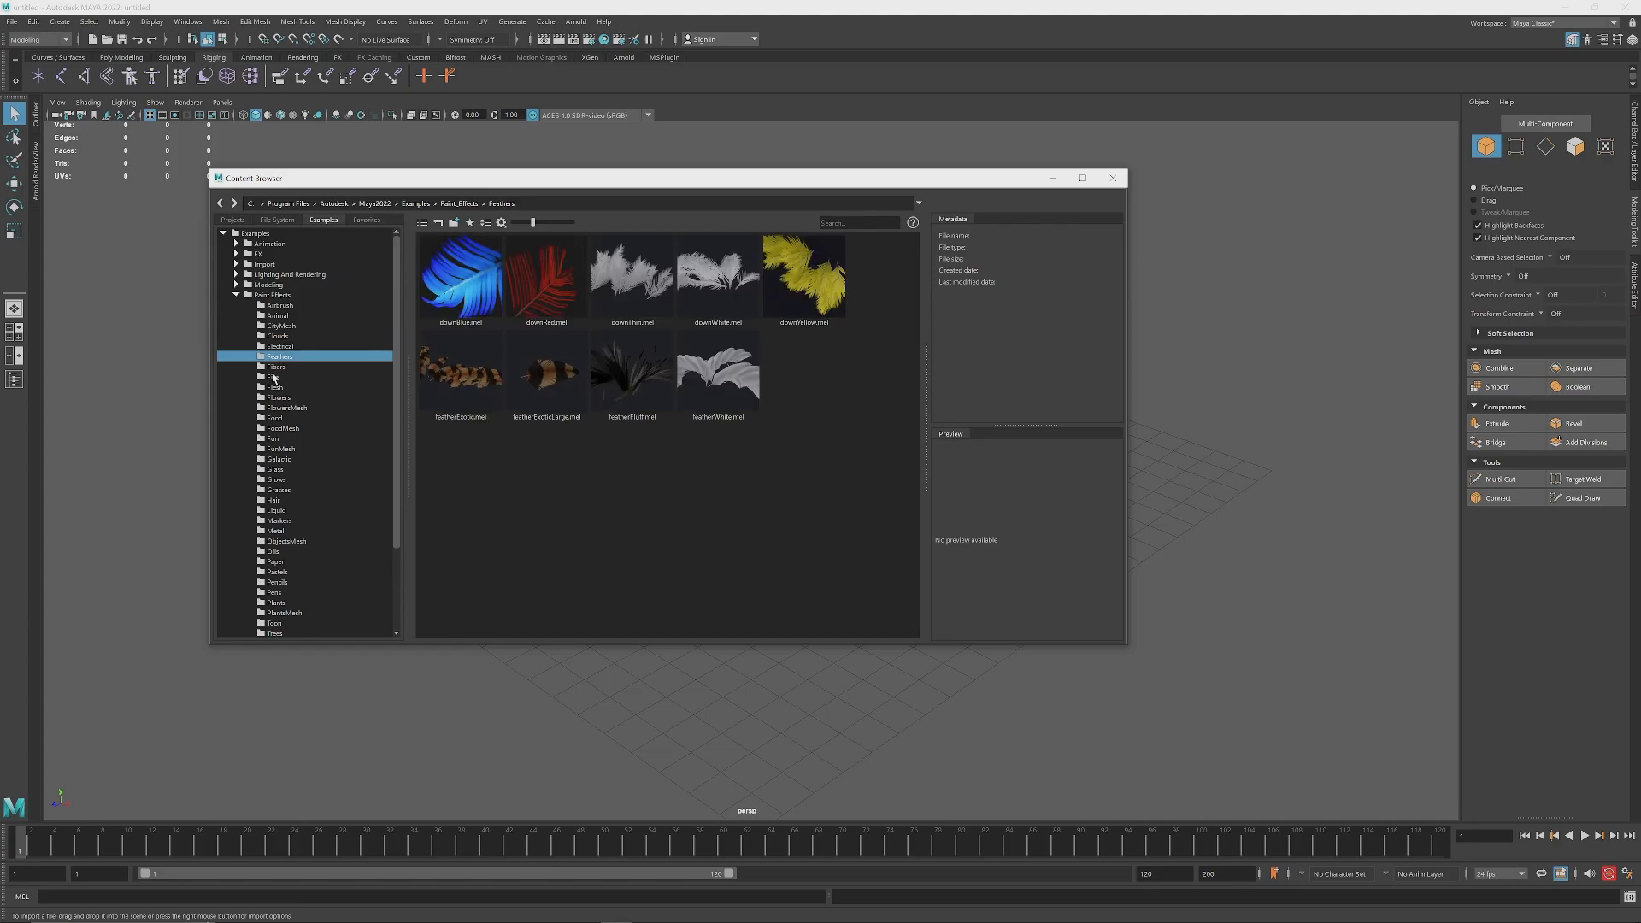
{"action": "left_click", "coordinate": [279, 346]}
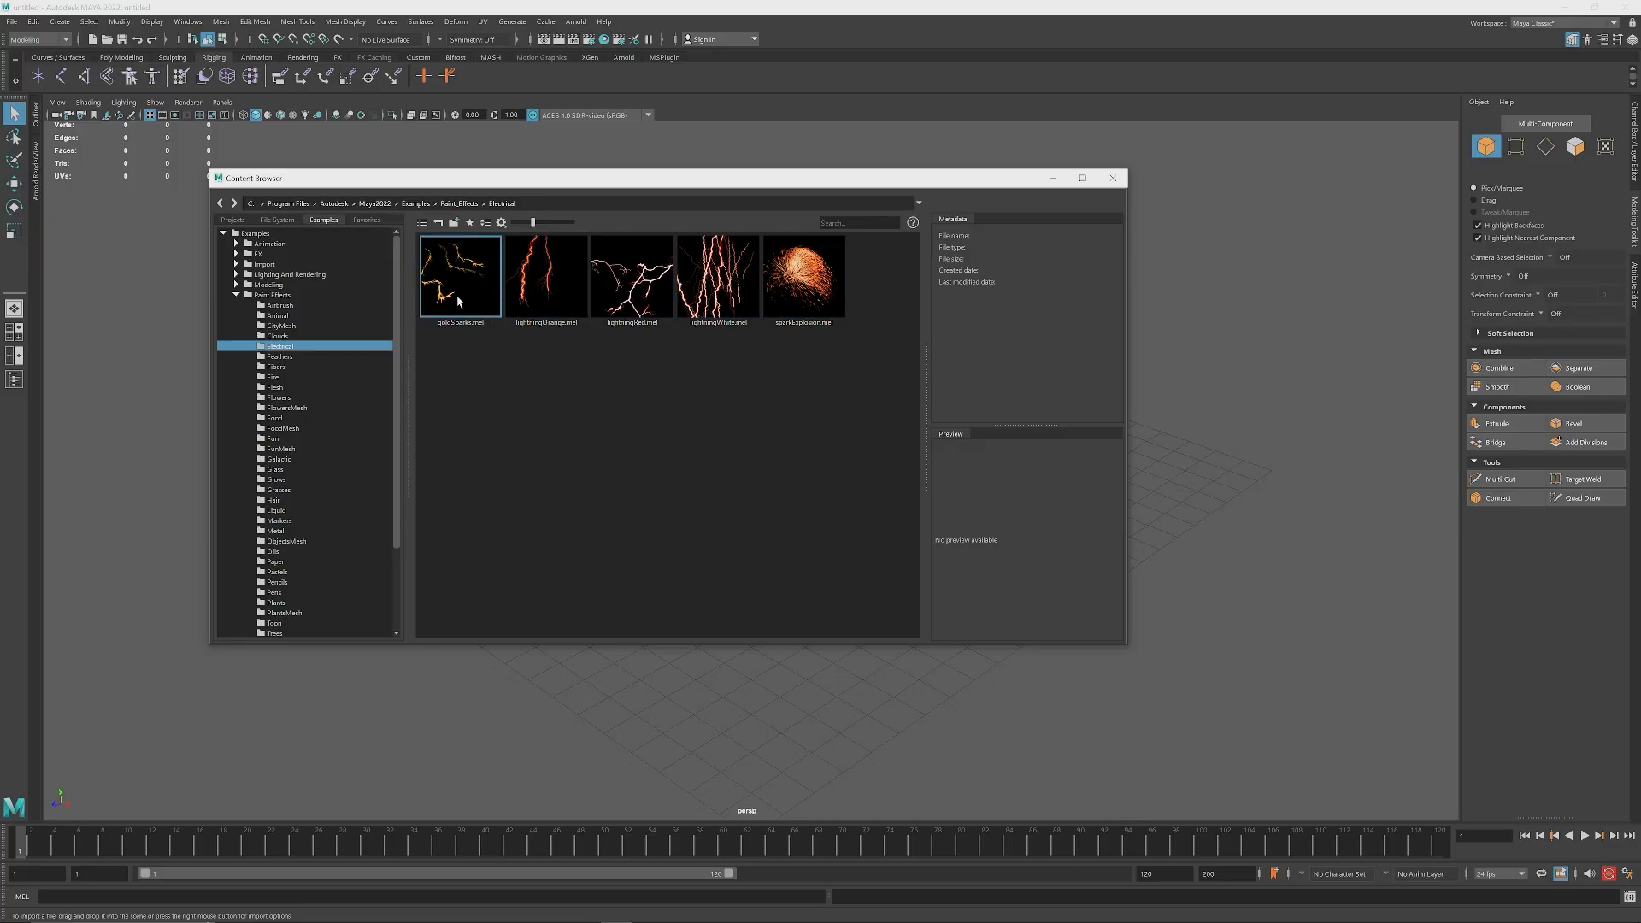
{"action": "left_click", "coordinate": [279, 356]}
{"action": "left_click", "coordinate": [275, 367]}
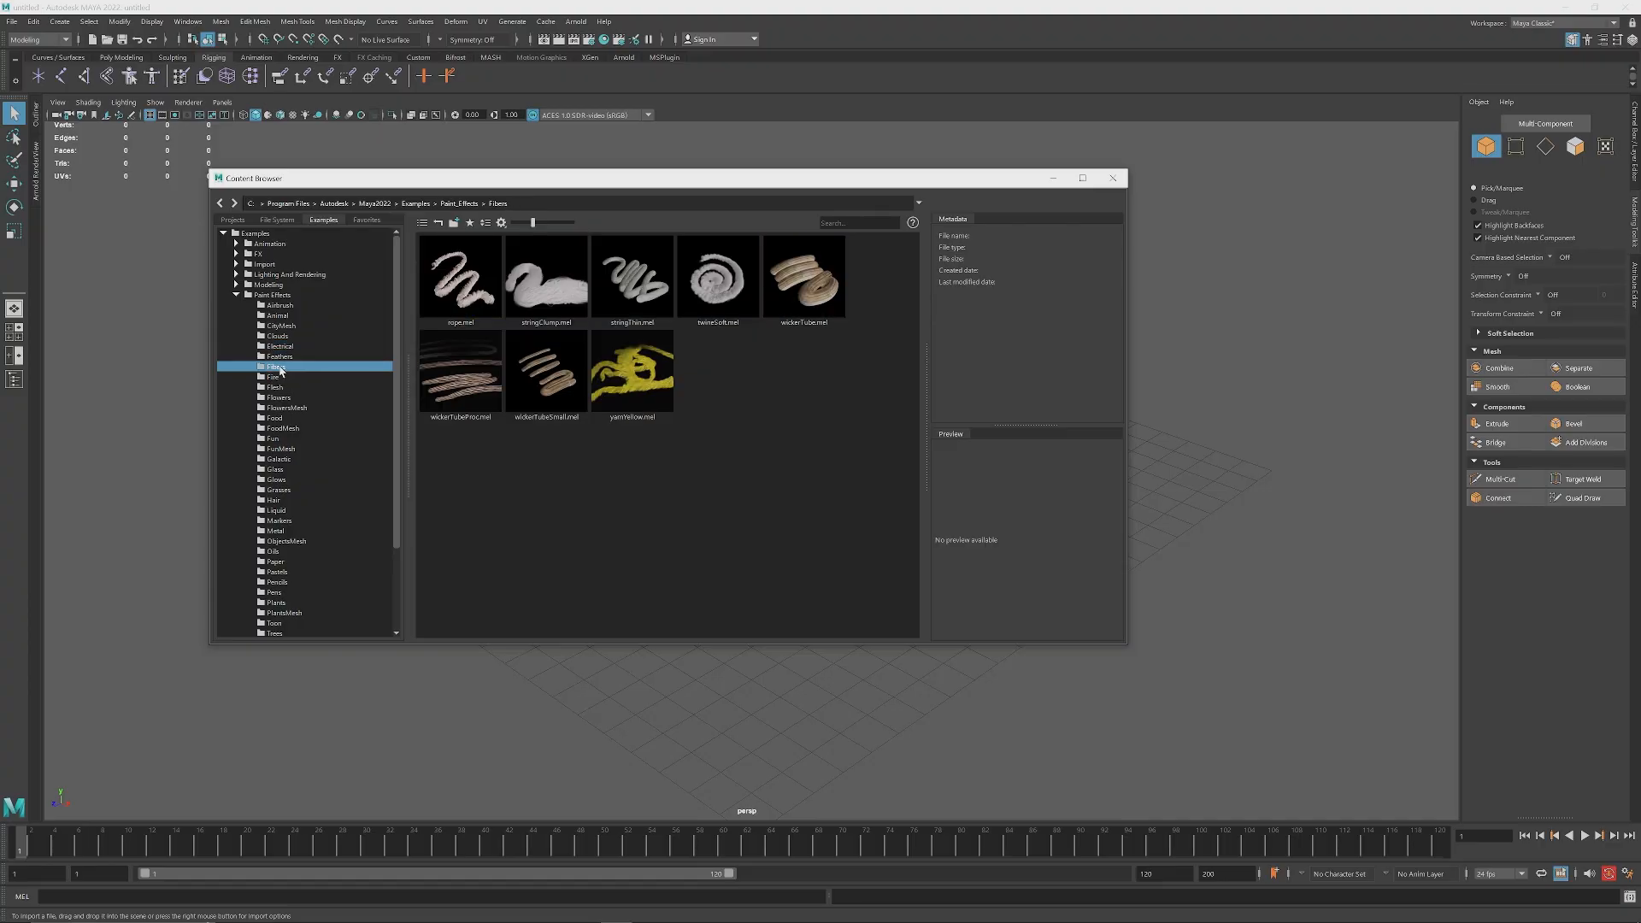
{"action": "left_click", "coordinate": [279, 356]}
{"action": "left_click", "coordinate": [277, 367]}
{"action": "left_click", "coordinate": [274, 377]}
{"action": "left_click", "coordinate": [275, 387]}
{"action": "left_click", "coordinate": [278, 397]}
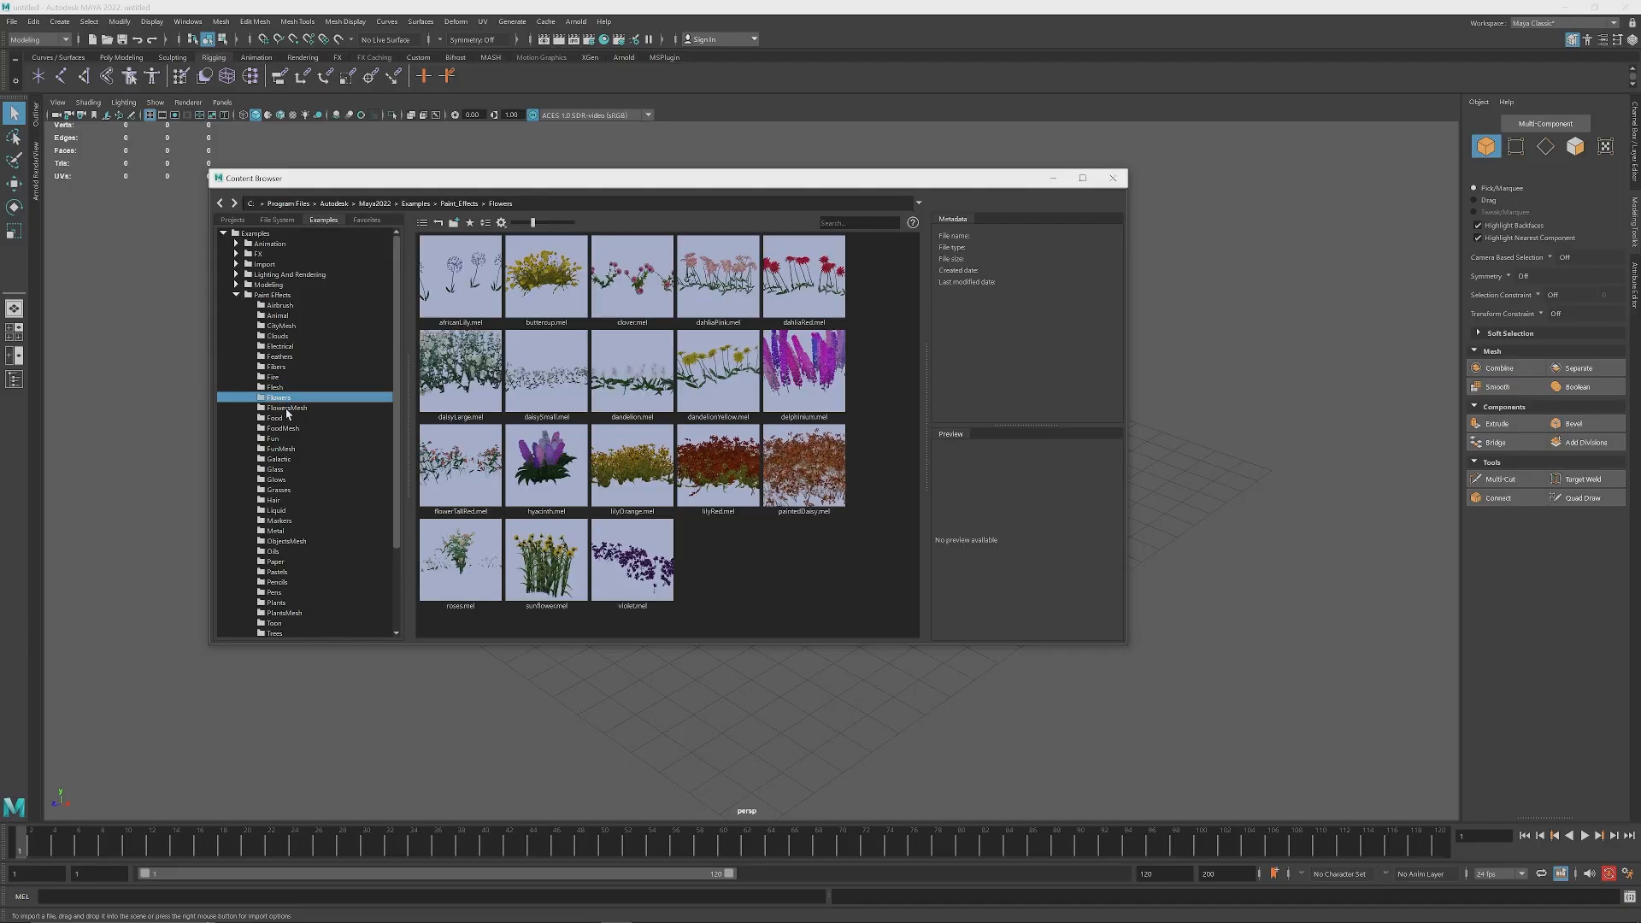
Step: Examine the remaining preset folders, including FlowersMesh, Food, FoodMesh, Fun, Glass, Glows, Trees and TreesMesh
{"action": "left_click", "coordinate": [282, 407]}
{"action": "left_click", "coordinate": [274, 418]}
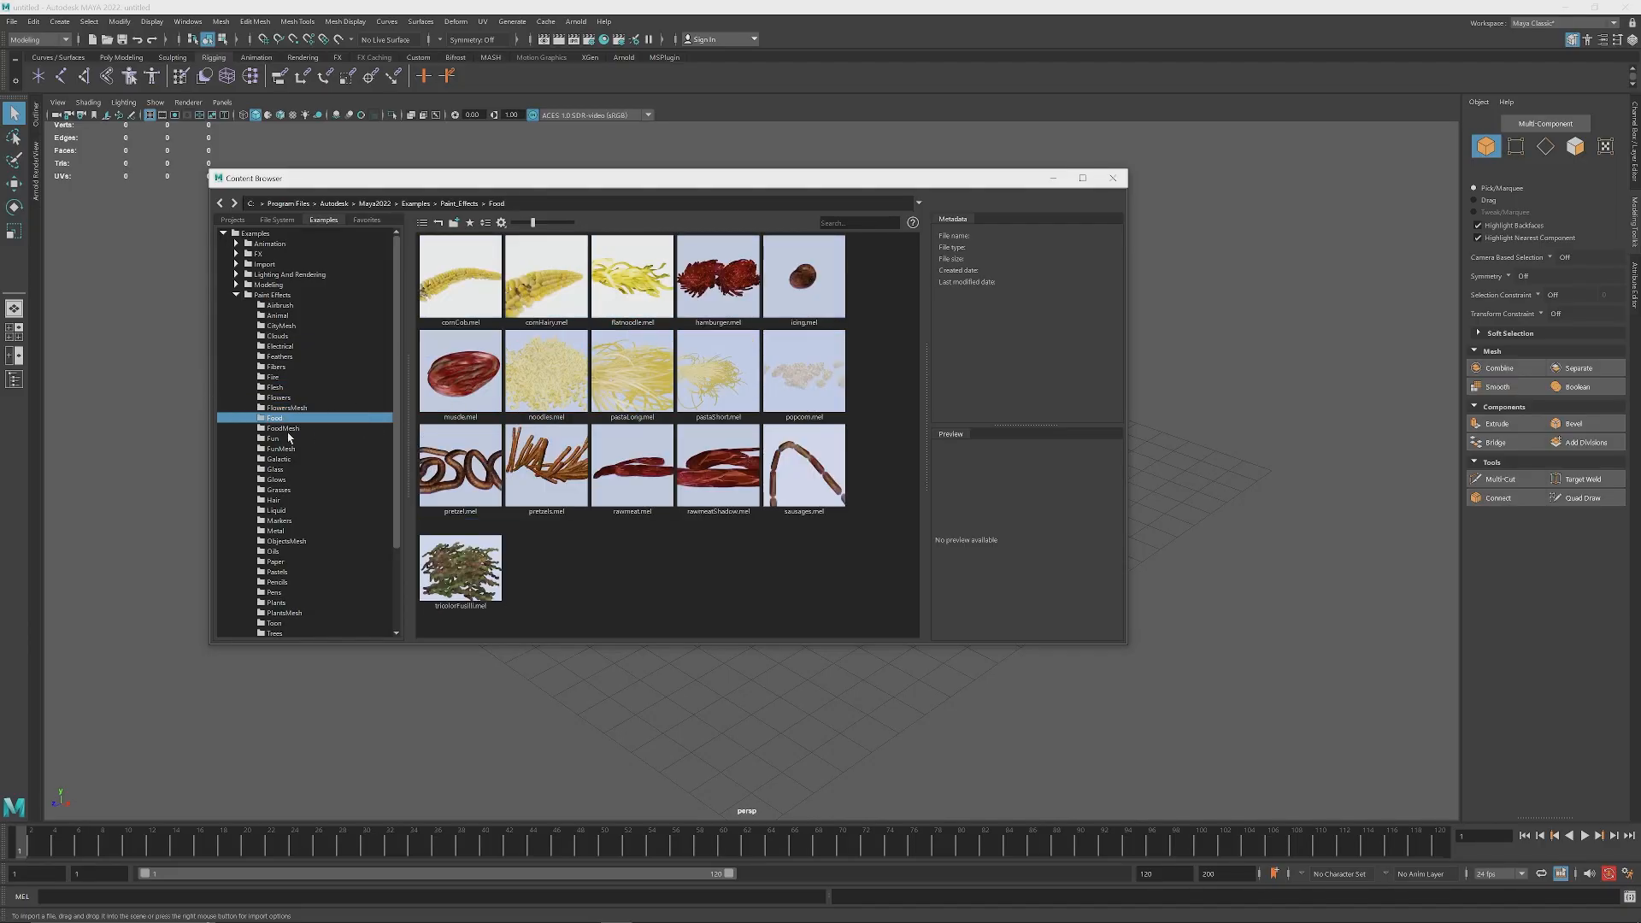
{"action": "left_click", "coordinate": [281, 429]}
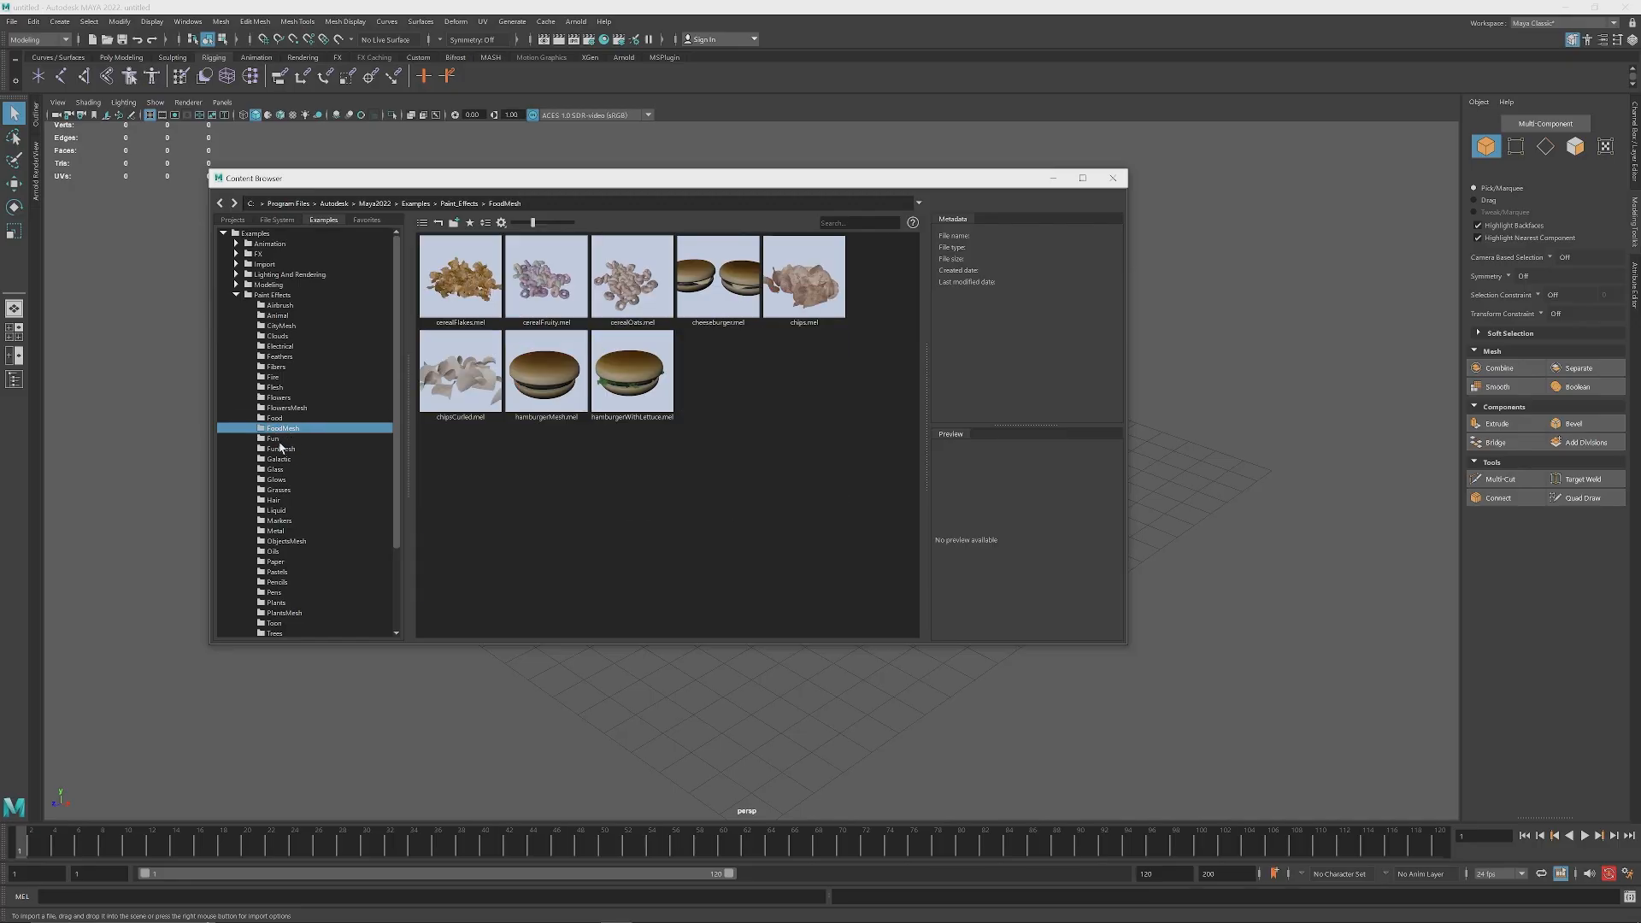
{"action": "left_click", "coordinate": [277, 439]}
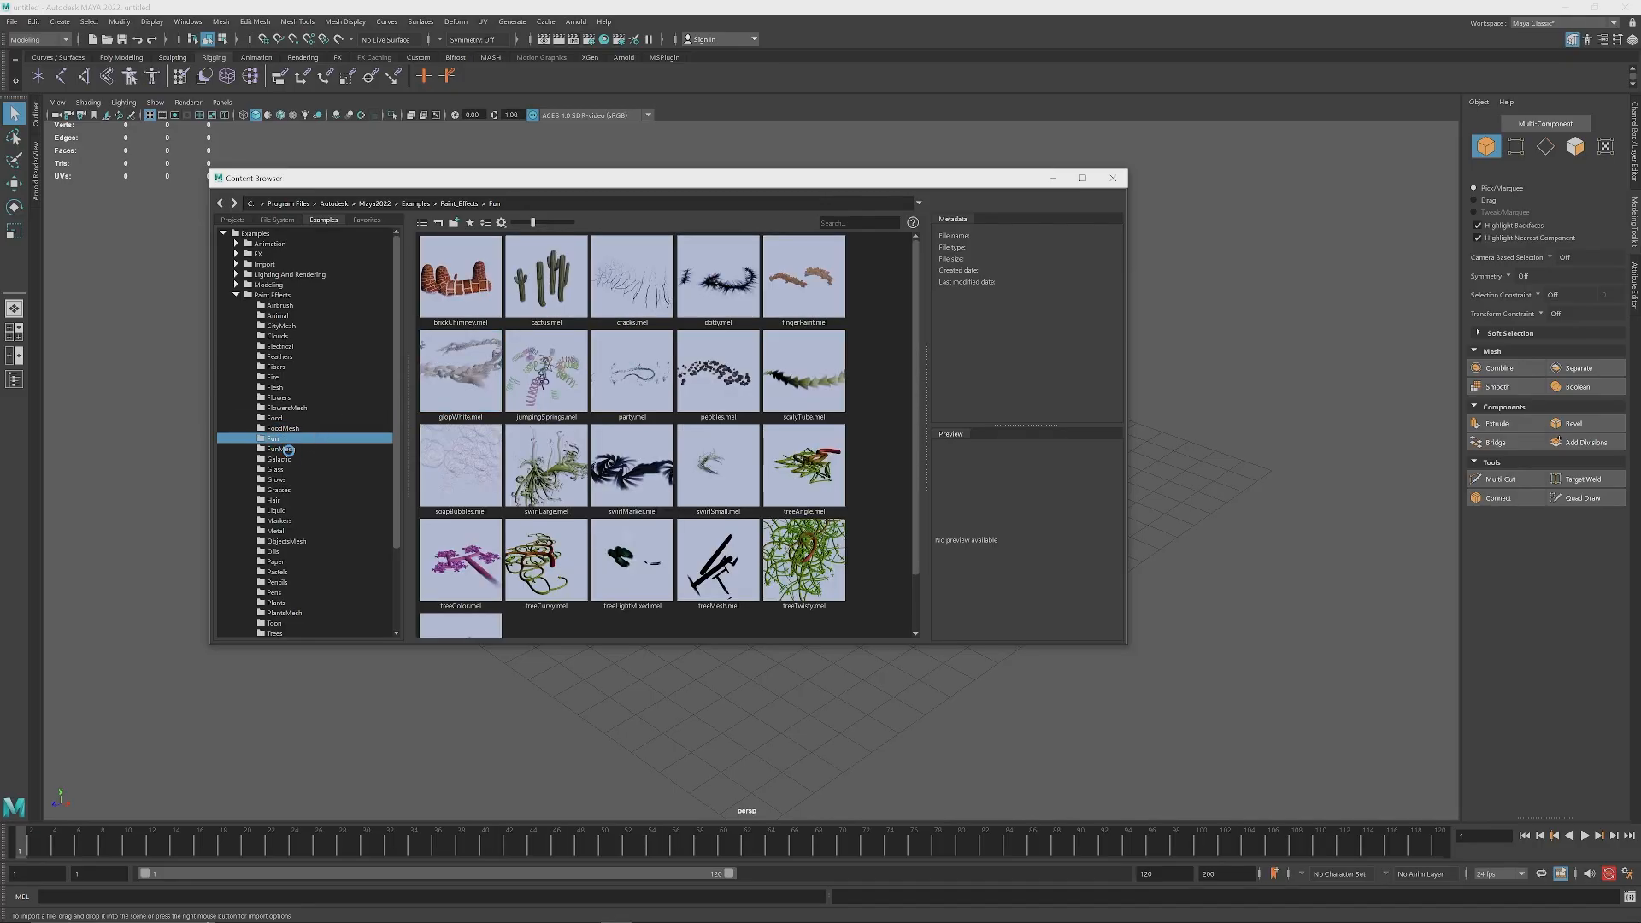
{"action": "left_click", "coordinate": [287, 448]}
{"action": "left_click", "coordinate": [283, 460]}
{"action": "left_click", "coordinate": [280, 470]}
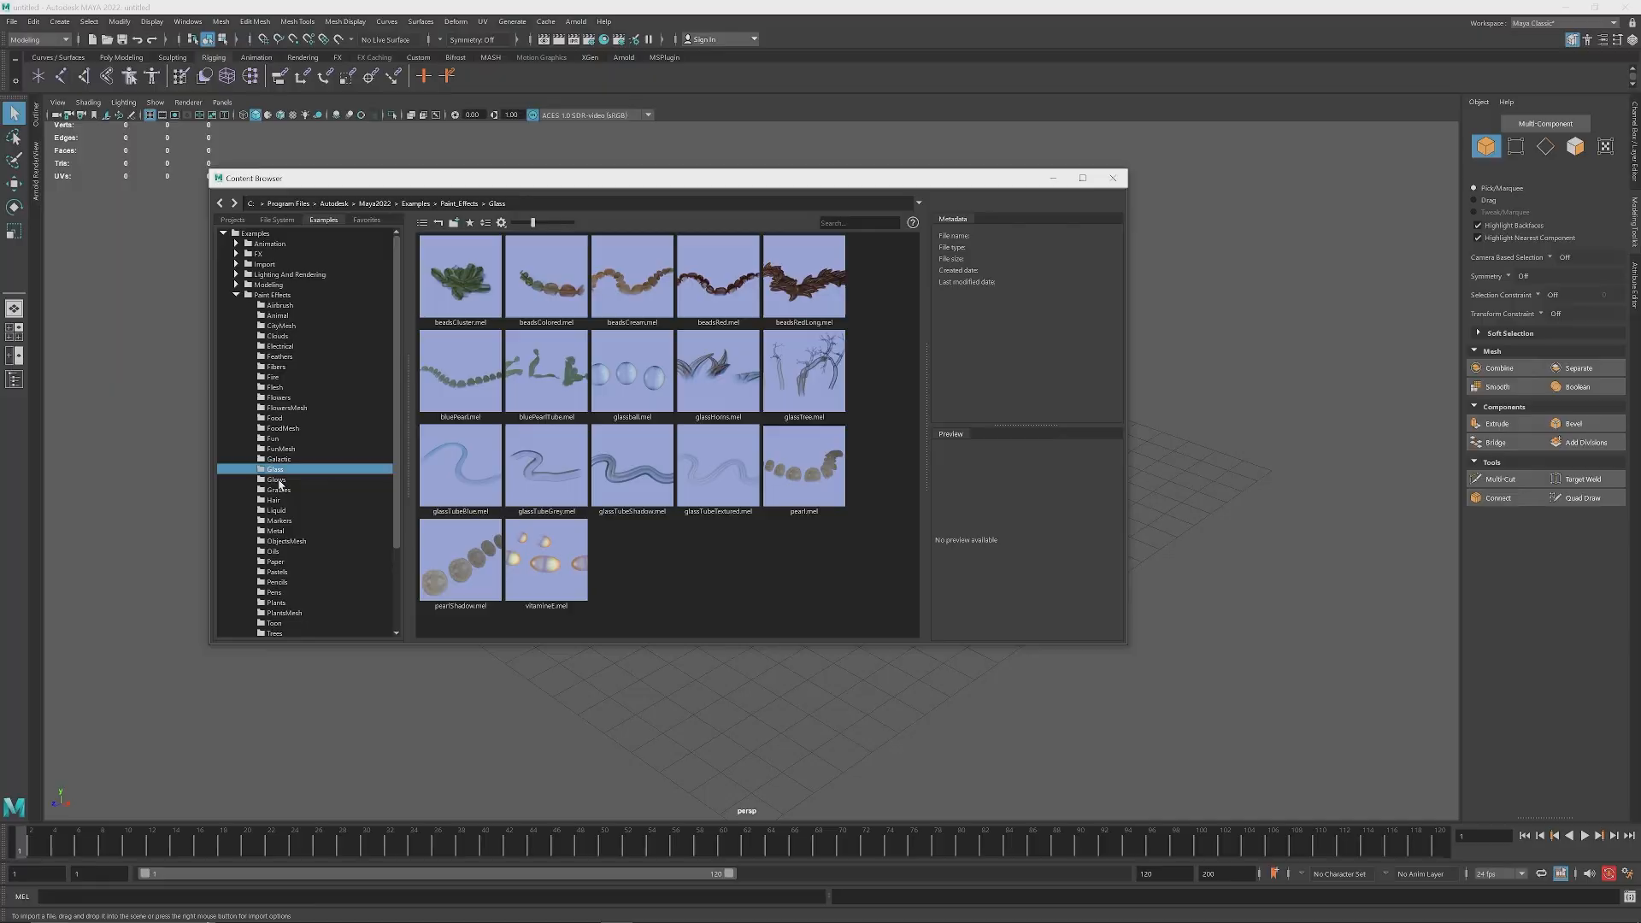
{"action": "left_click", "coordinate": [276, 479]}
{"action": "scroll", "coordinate": [325, 471], "scroll_direction": "down", "scroll_amount": 3}
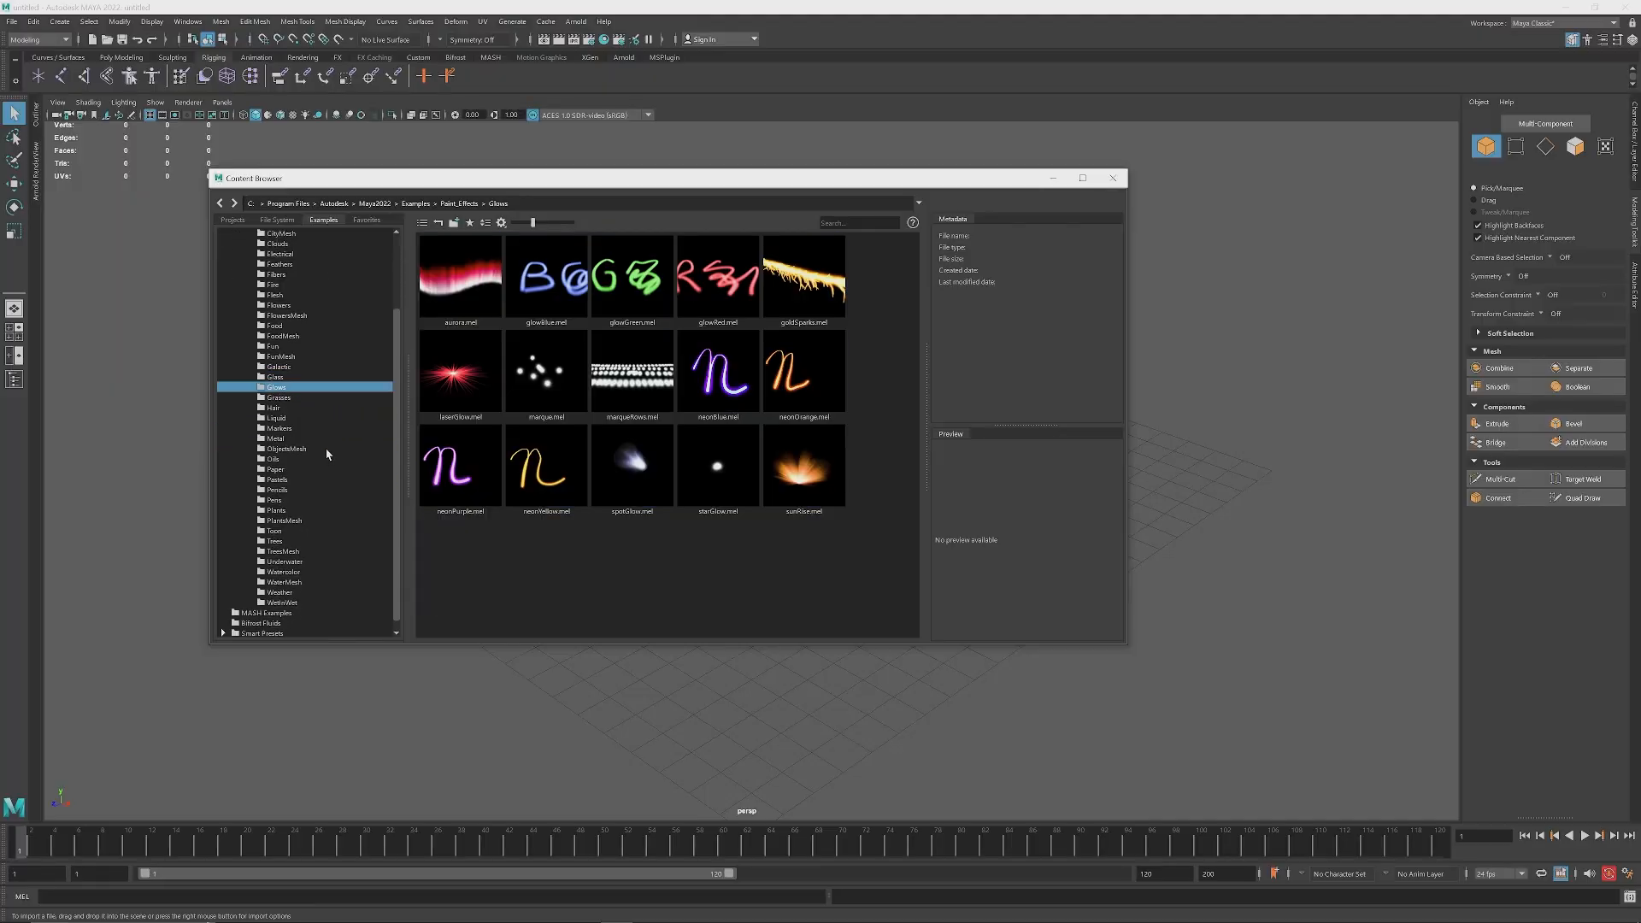
{"action": "left_click", "coordinate": [276, 541]}
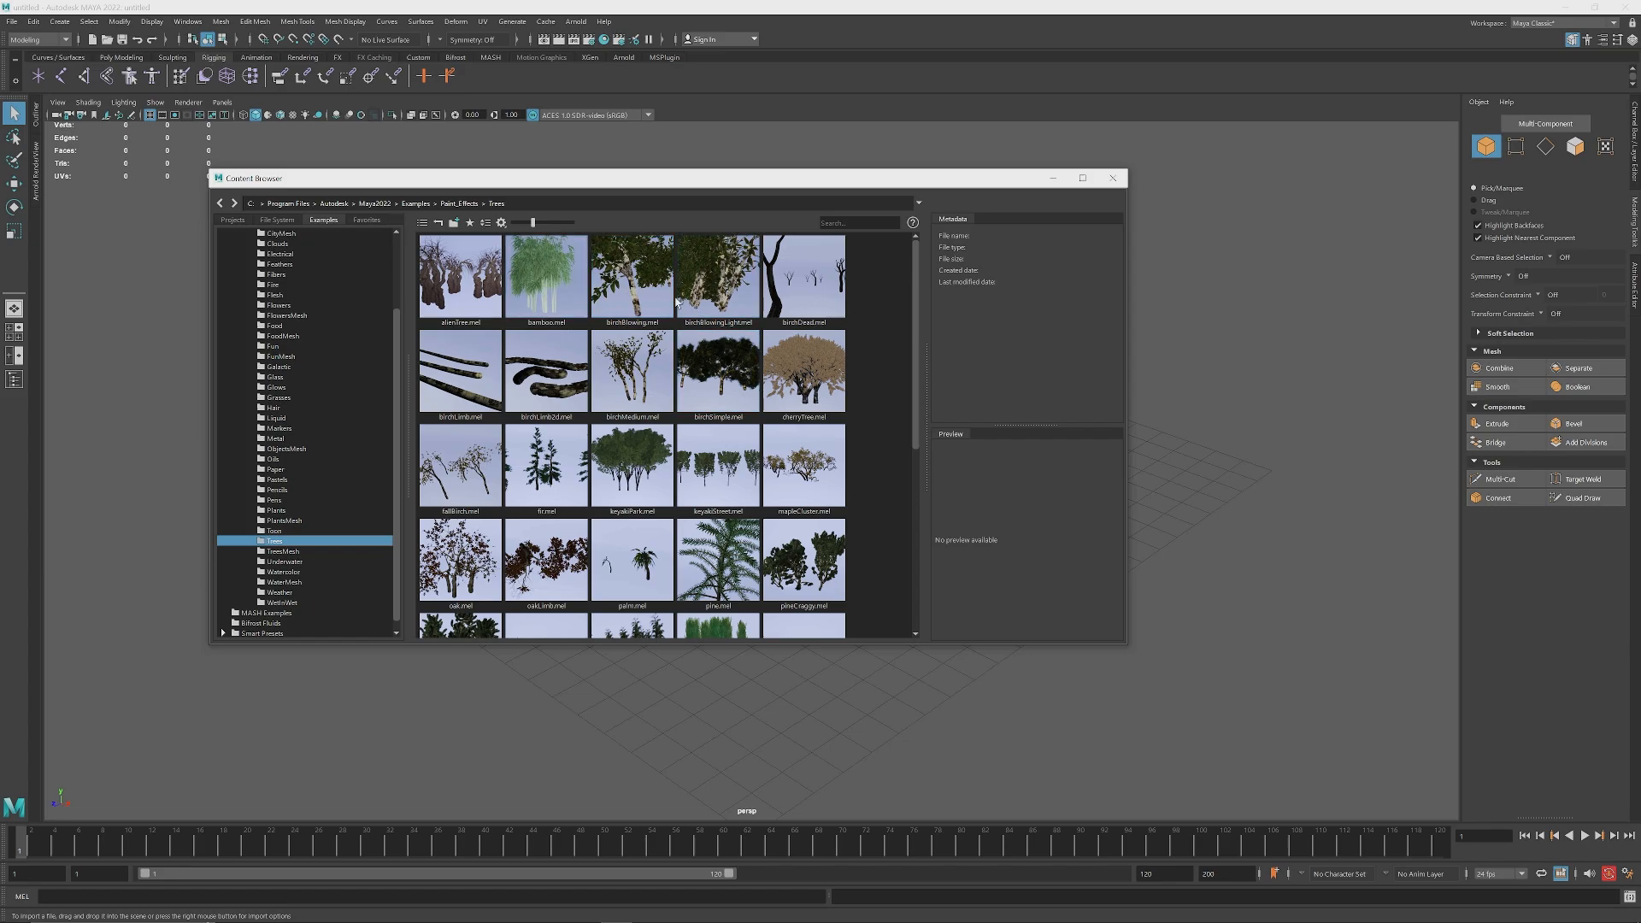
{"action": "left_click", "coordinate": [299, 551]}
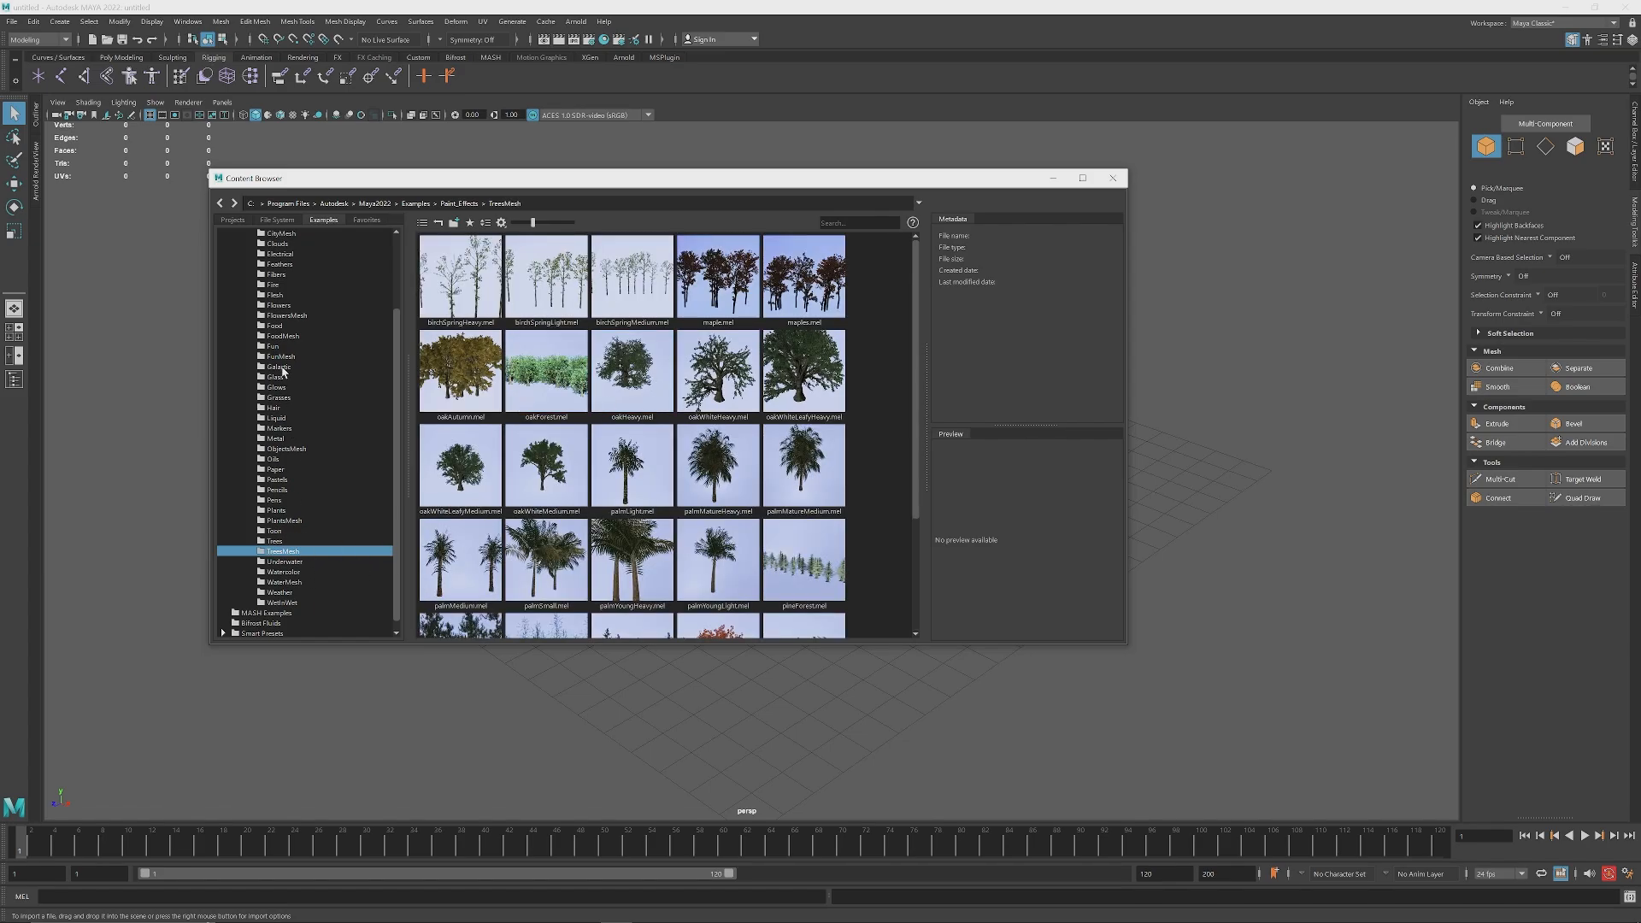
{"action": "left_click", "coordinate": [279, 306]}
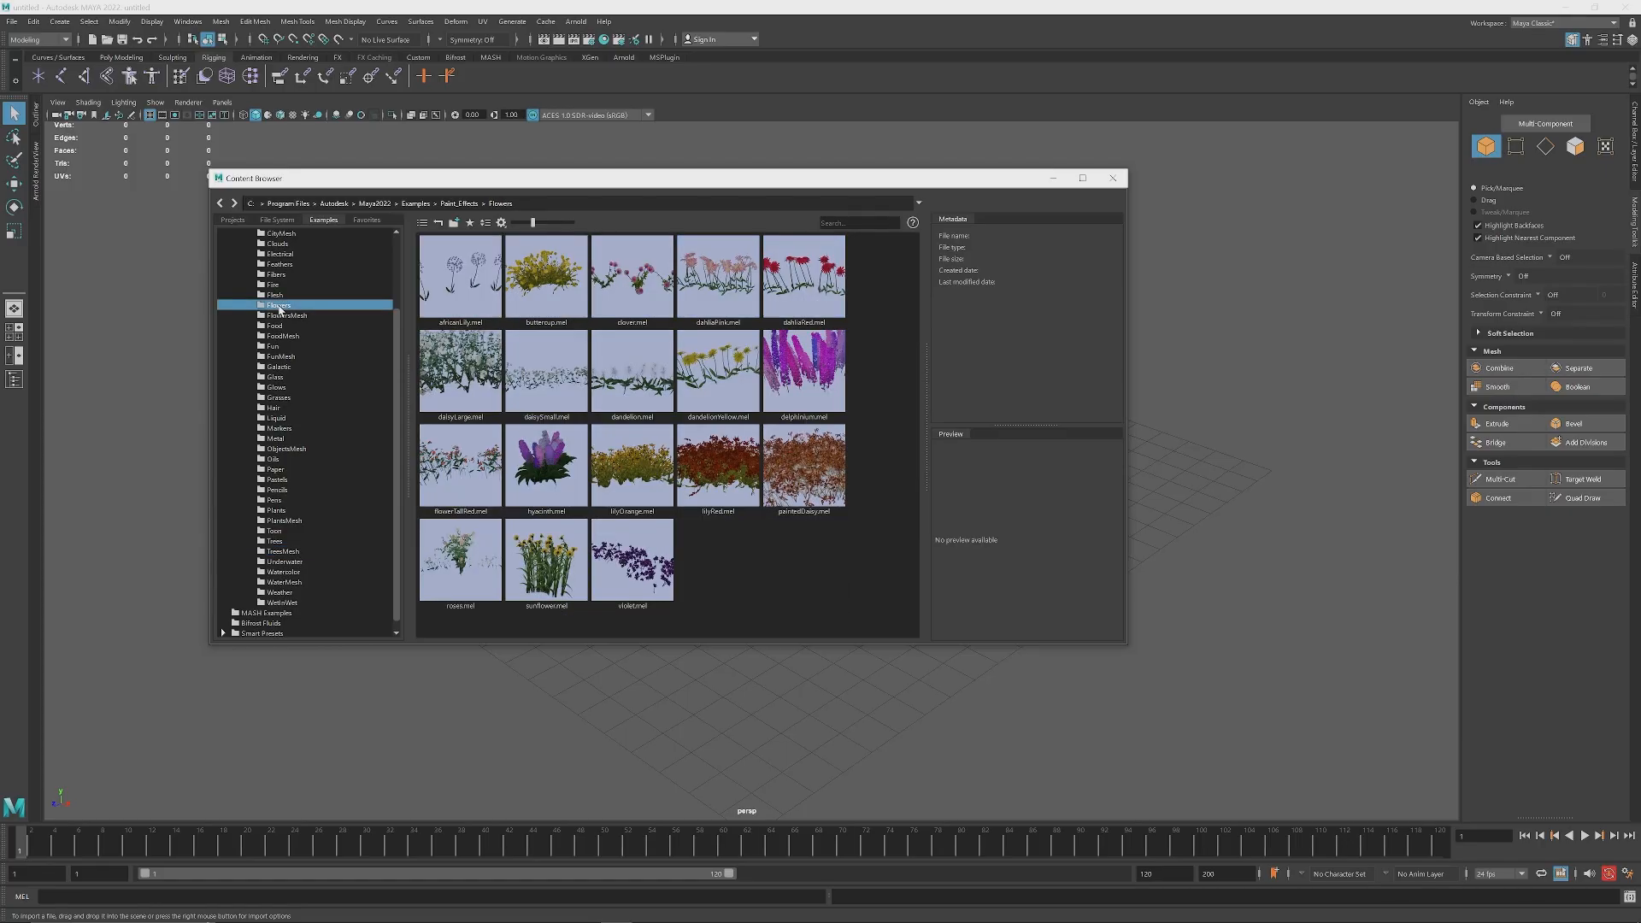
{"action": "left_click_drag", "start_coordinate": [397, 457], "coordinate": [399, 468]}
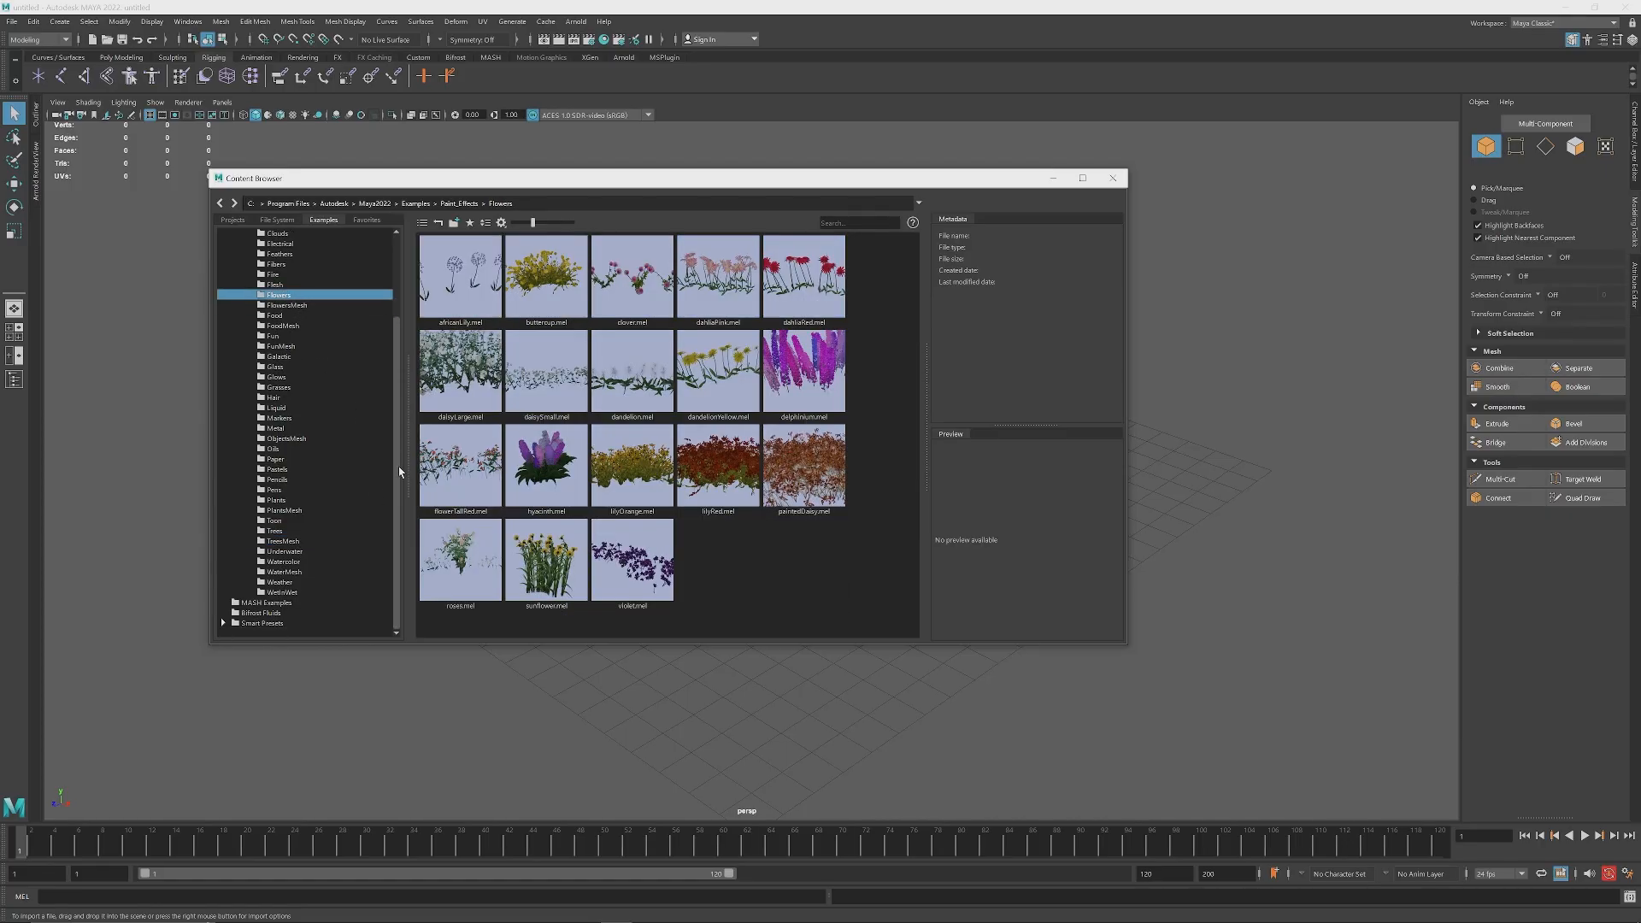
Step: Choose the birchBlowing.mel brush from the Trees presets and minimize the Content Browser
{"action": "left_click", "coordinate": [283, 542]}
{"action": "left_click", "coordinate": [278, 533]}
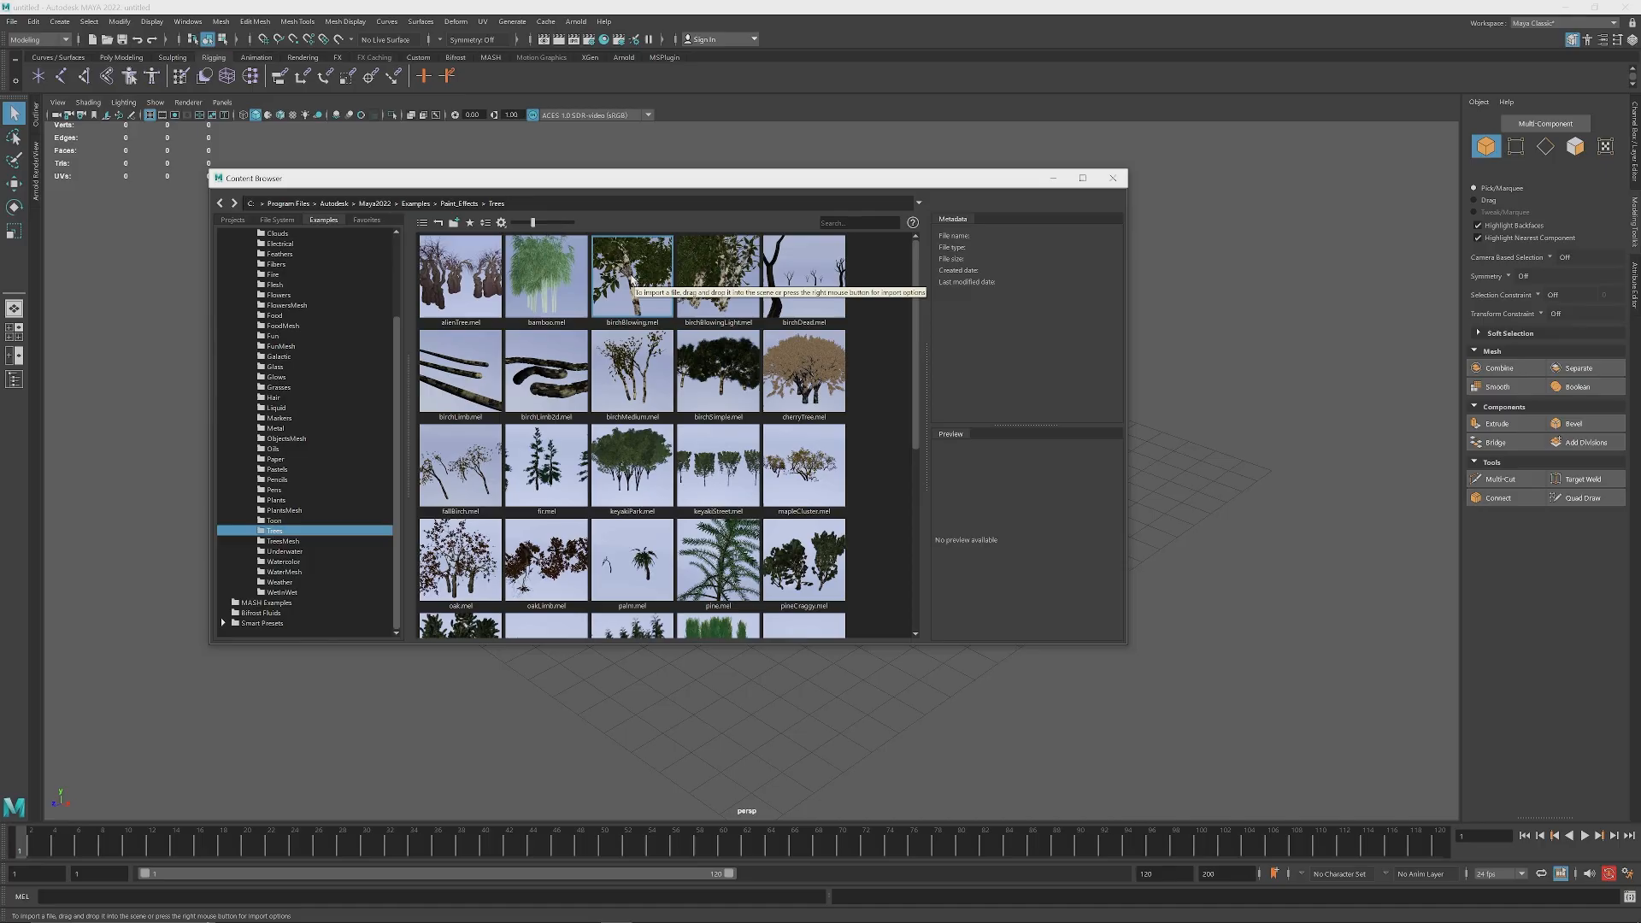
{"action": "left_click", "coordinate": [631, 280]}
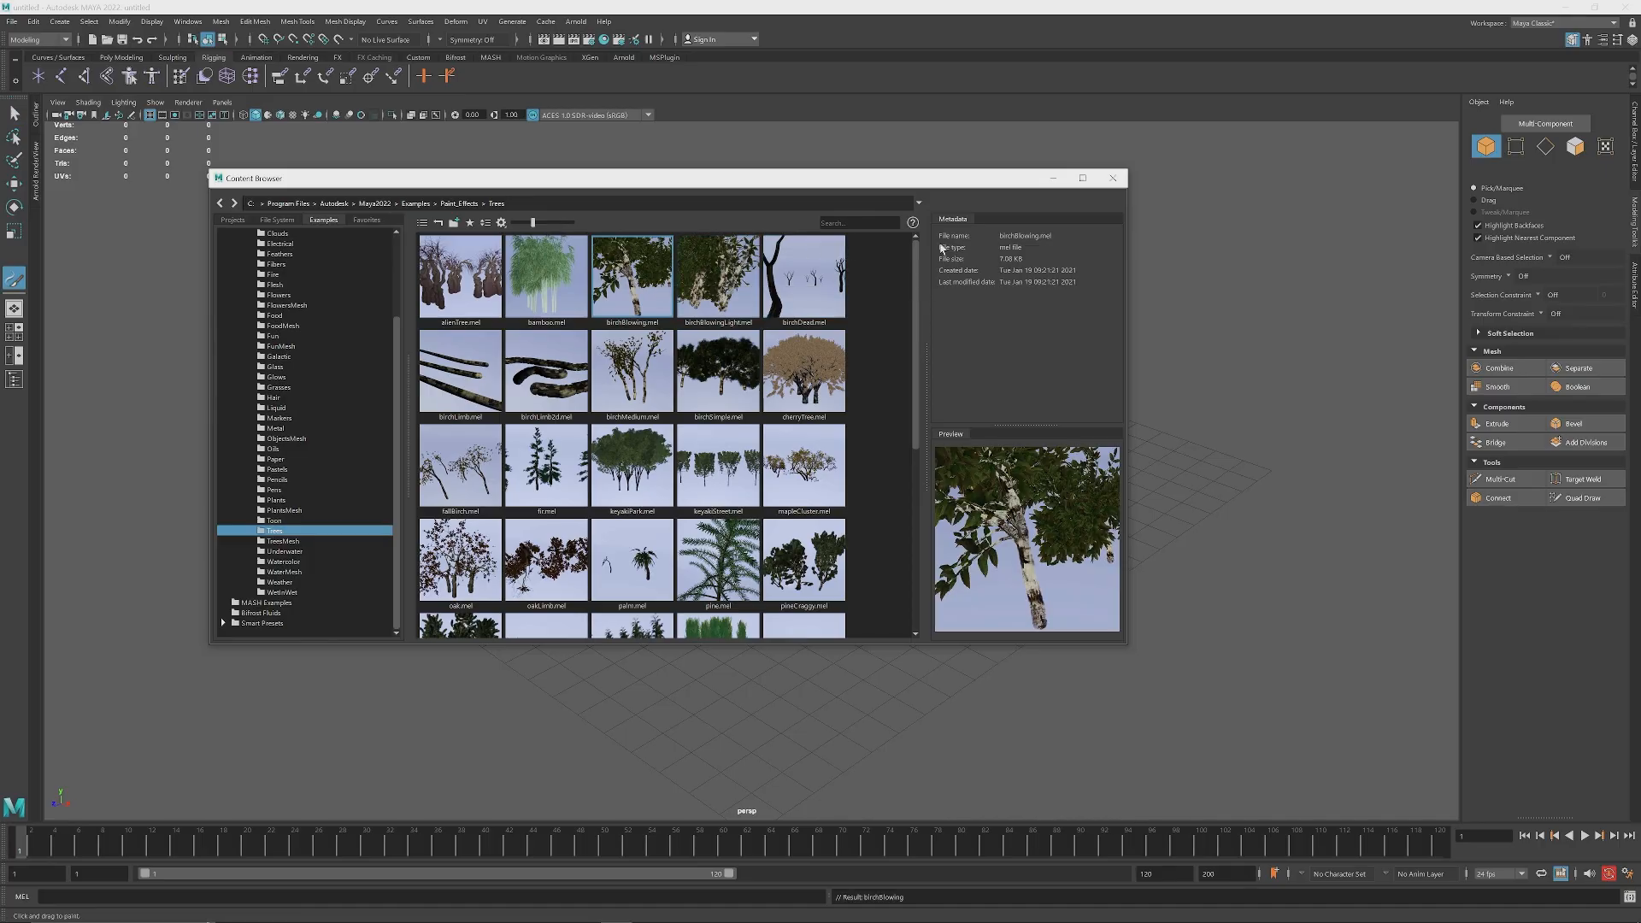
{"action": "left_click", "coordinate": [1051, 178]}
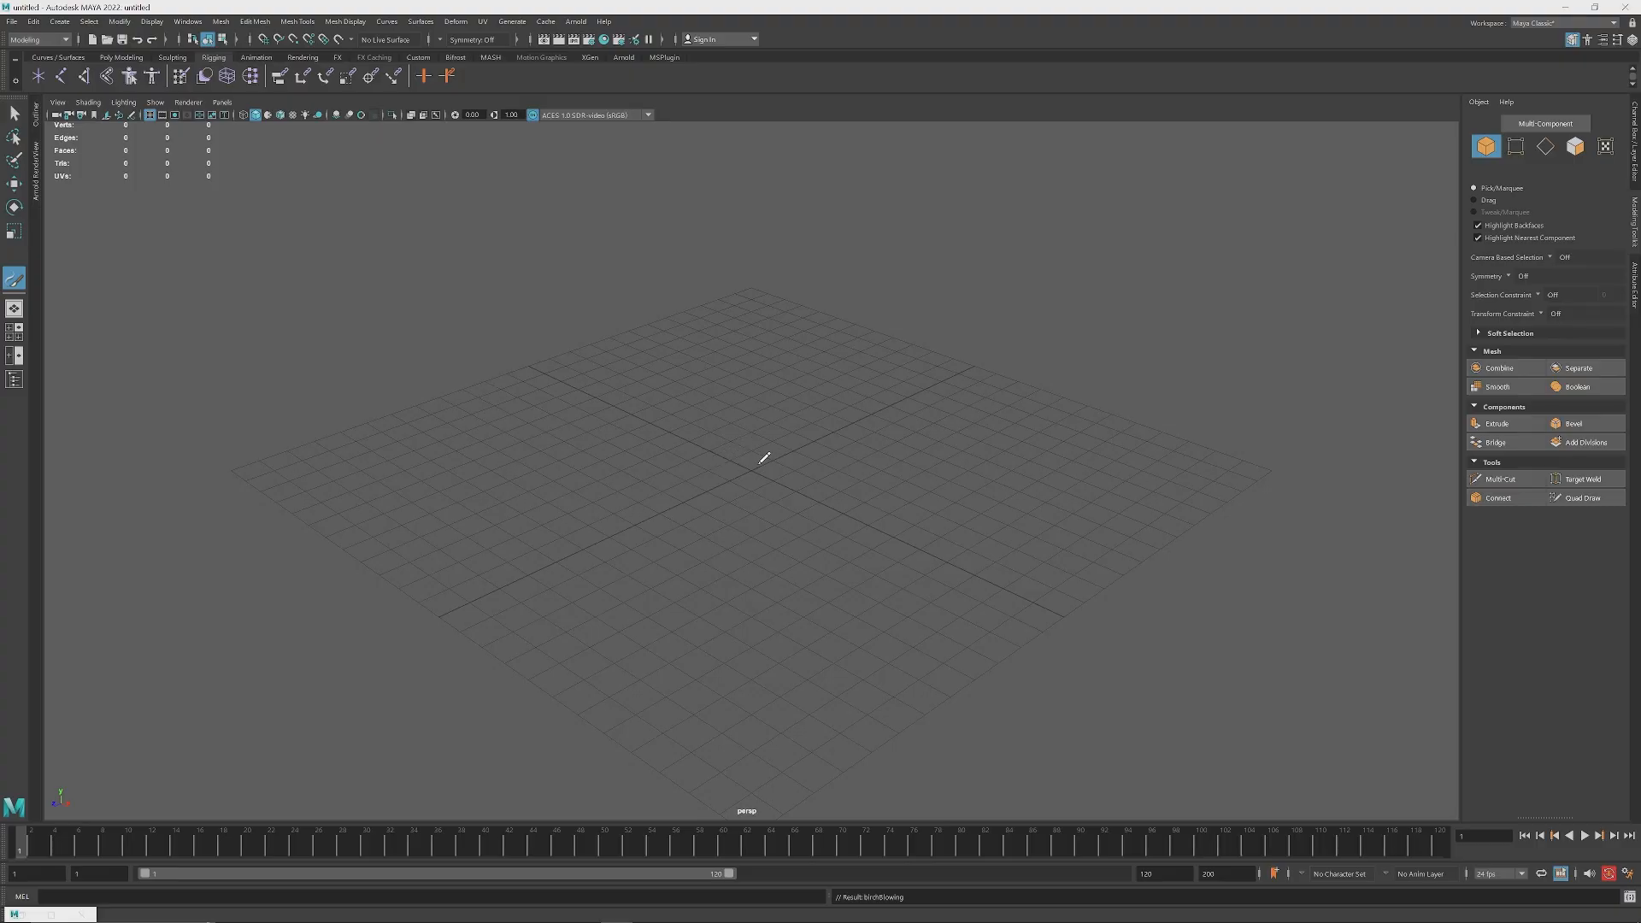
Step: Paint a curving stroke of birch trees across the ground grid and return to the Select tool
{"action": "mouse_move", "coordinate": [773, 341]}
{"action": "left_mouse_down"}
{"action": "mouse_move", "coordinate": [728, 338]}
{"action": "mouse_move", "coordinate": [764, 470]}
{"action": "mouse_move", "coordinate": [566, 456]}
{"action": "mouse_move", "coordinate": [653, 513]}
{"action": "mouse_move", "coordinate": [816, 547]}
{"action": "mouse_move", "coordinate": [648, 667]}
{"action": "mouse_move", "coordinate": [769, 684]}
{"action": "mouse_move", "coordinate": [1060, 470]}
{"action": "mouse_move", "coordinate": [1051, 308]}
{"action": "mouse_move", "coordinate": [864, 376]}
{"action": "mouse_move", "coordinate": [650, 265]}
{"action": "mouse_move", "coordinate": [367, 342]}
{"action": "mouse_move", "coordinate": [444, 513]}
{"action": "mouse_move", "coordinate": [649, 590]}
{"action": "left_mouse_up"}
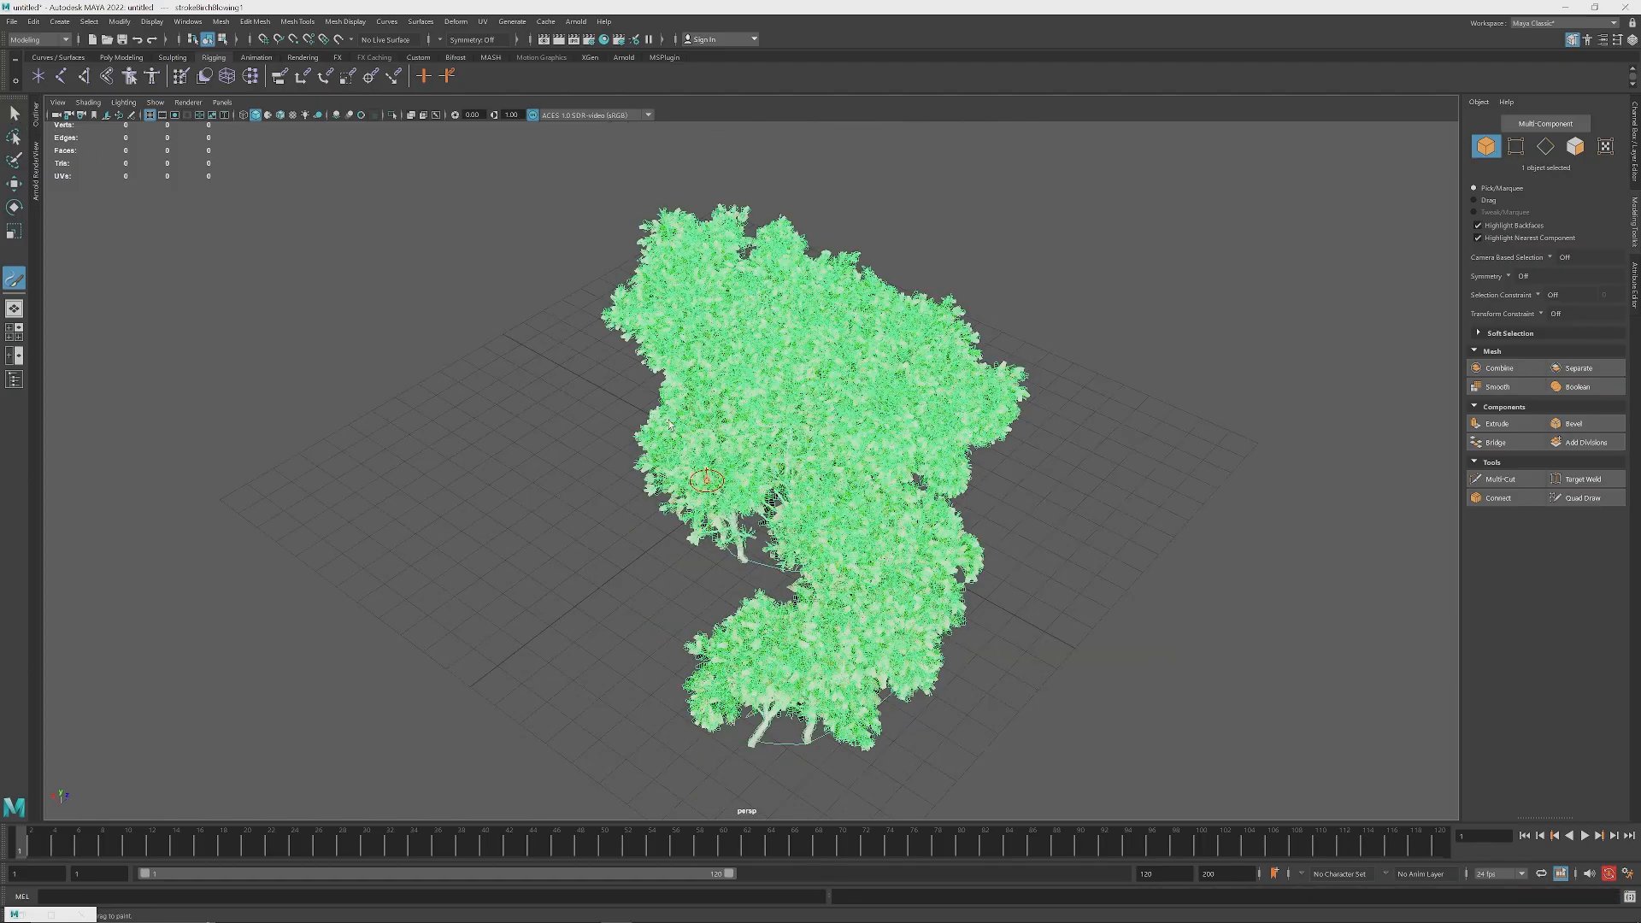
{"action": "left_click_drag", "start_coordinate": [728, 482], "coordinate": [671, 401], "text": "alt"}
{"action": "scroll", "coordinate": [820, 459], "scroll_direction": "up", "scroll_amount": 4}
{"action": "mouse_move", "coordinate": [820, 459]}
{"action": "left_mouse_down", "text": "alt"}
{"action": "mouse_move", "coordinate": [753, 504]}
{"action": "mouse_move", "coordinate": [671, 447]}
{"action": "mouse_move", "coordinate": [418, 458]}
{"action": "left_mouse_up", "text": "alt"}
{"action": "key", "text": "q"}
Step: Examine the painted birch trees and their trunks from low angles around the grove
{"action": "left_click_drag", "start_coordinate": [447, 341], "coordinate": [691, 475], "text": "alt"}
{"action": "middle_click_drag", "start_coordinate": [691, 475], "coordinate": [419, 470], "text": "alt"}
{"action": "scroll", "coordinate": [419, 470], "scroll_direction": "down", "scroll_amount": 3}
{"action": "left_click_drag", "start_coordinate": [419, 470], "coordinate": [891, 452], "text": "alt"}
{"action": "scroll", "coordinate": [891, 452], "scroll_direction": "up", "scroll_amount": 5}
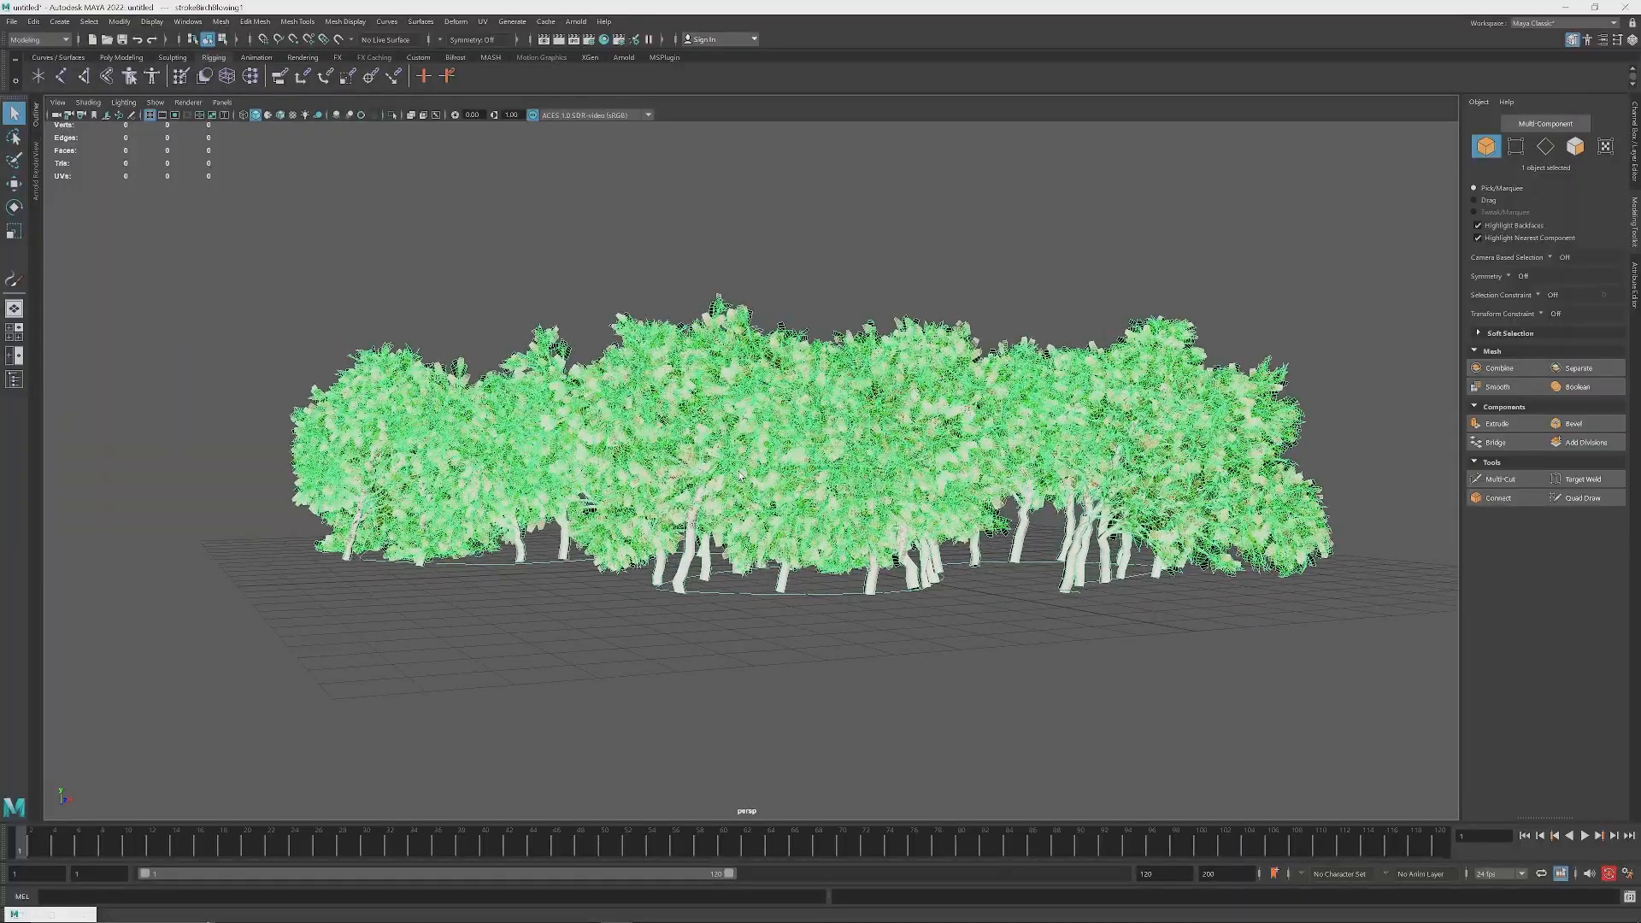
{"action": "left_click_drag", "start_coordinate": [547, 435], "coordinate": [806, 480], "text": "alt"}
{"action": "scroll", "coordinate": [806, 480], "scroll_direction": "down", "scroll_amount": 3}
{"action": "left_click_drag", "start_coordinate": [513, 470], "coordinate": [1115, 387], "text": "alt"}
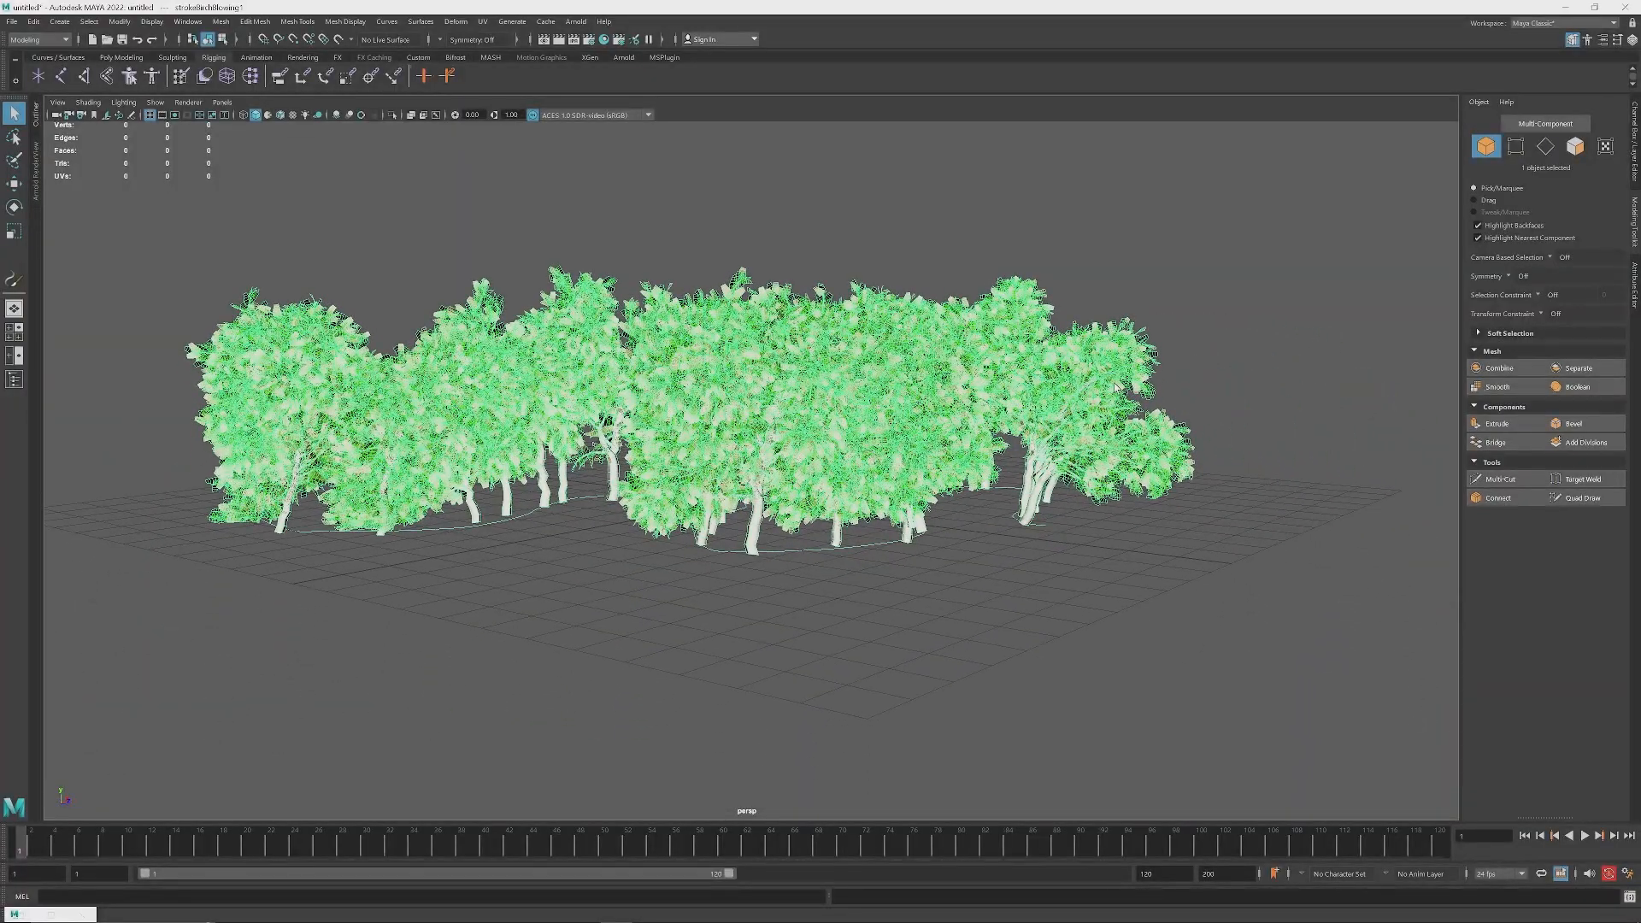
Step: Show the tree stroke's attributes in the Attribute Editor and examine the grove from several sides and distances
{"action": "key", "text": "ctrl+a"}
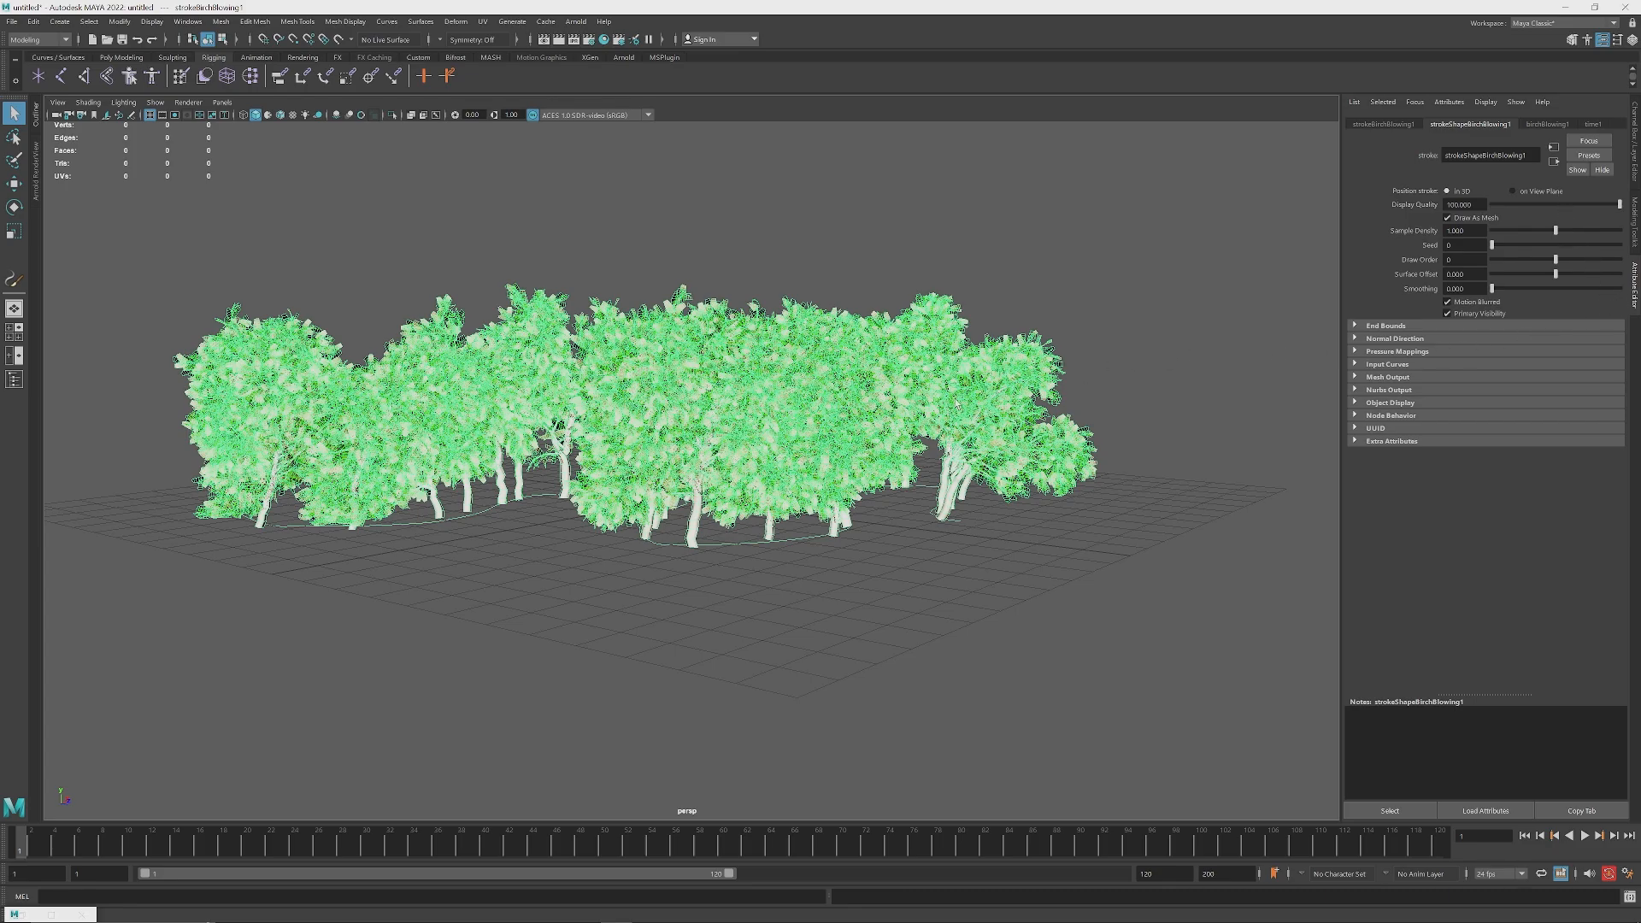
{"action": "left_click_drag", "start_coordinate": [957, 405], "coordinate": [868, 419], "text": "alt"}
{"action": "middle_click_drag", "start_coordinate": [1013, 437], "coordinate": [959, 399], "text": "alt"}
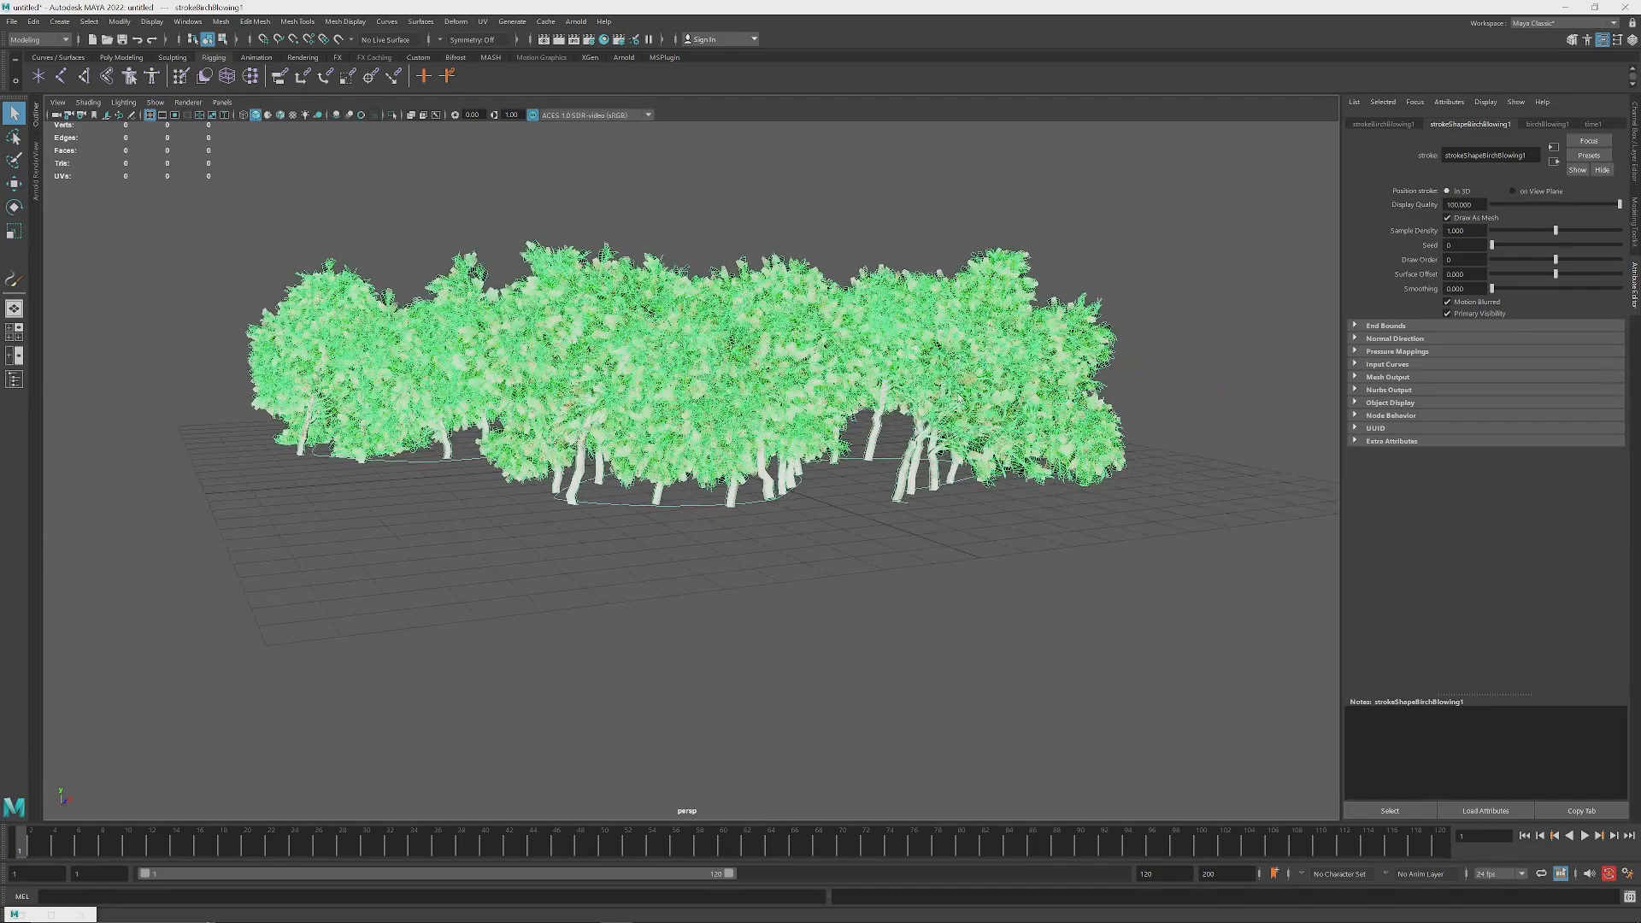
{"action": "scroll", "coordinate": [958, 399], "scroll_direction": "up", "scroll_amount": 2}
{"action": "left_click_drag", "start_coordinate": [1011, 395], "coordinate": [788, 402], "text": "alt"}
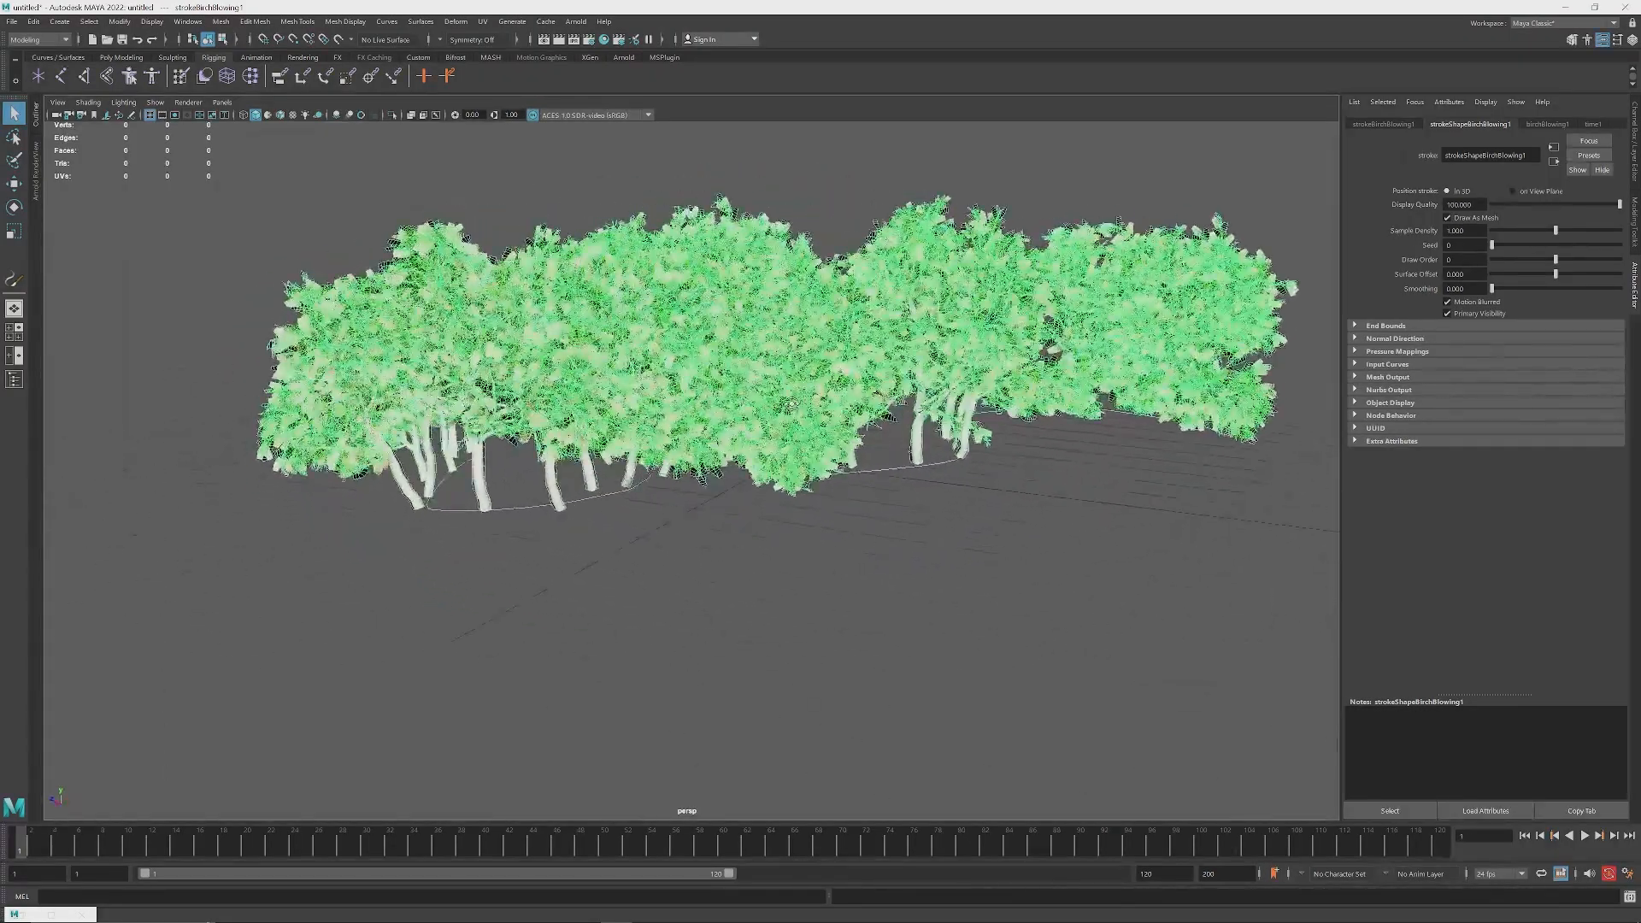
{"action": "middle_click_drag", "start_coordinate": [901, 407], "coordinate": [831, 422], "text": "alt"}
{"action": "scroll", "coordinate": [830, 425], "scroll_direction": "up", "scroll_amount": 2}
{"action": "scroll", "coordinate": [829, 426], "scroll_direction": "down", "scroll_amount": 3}
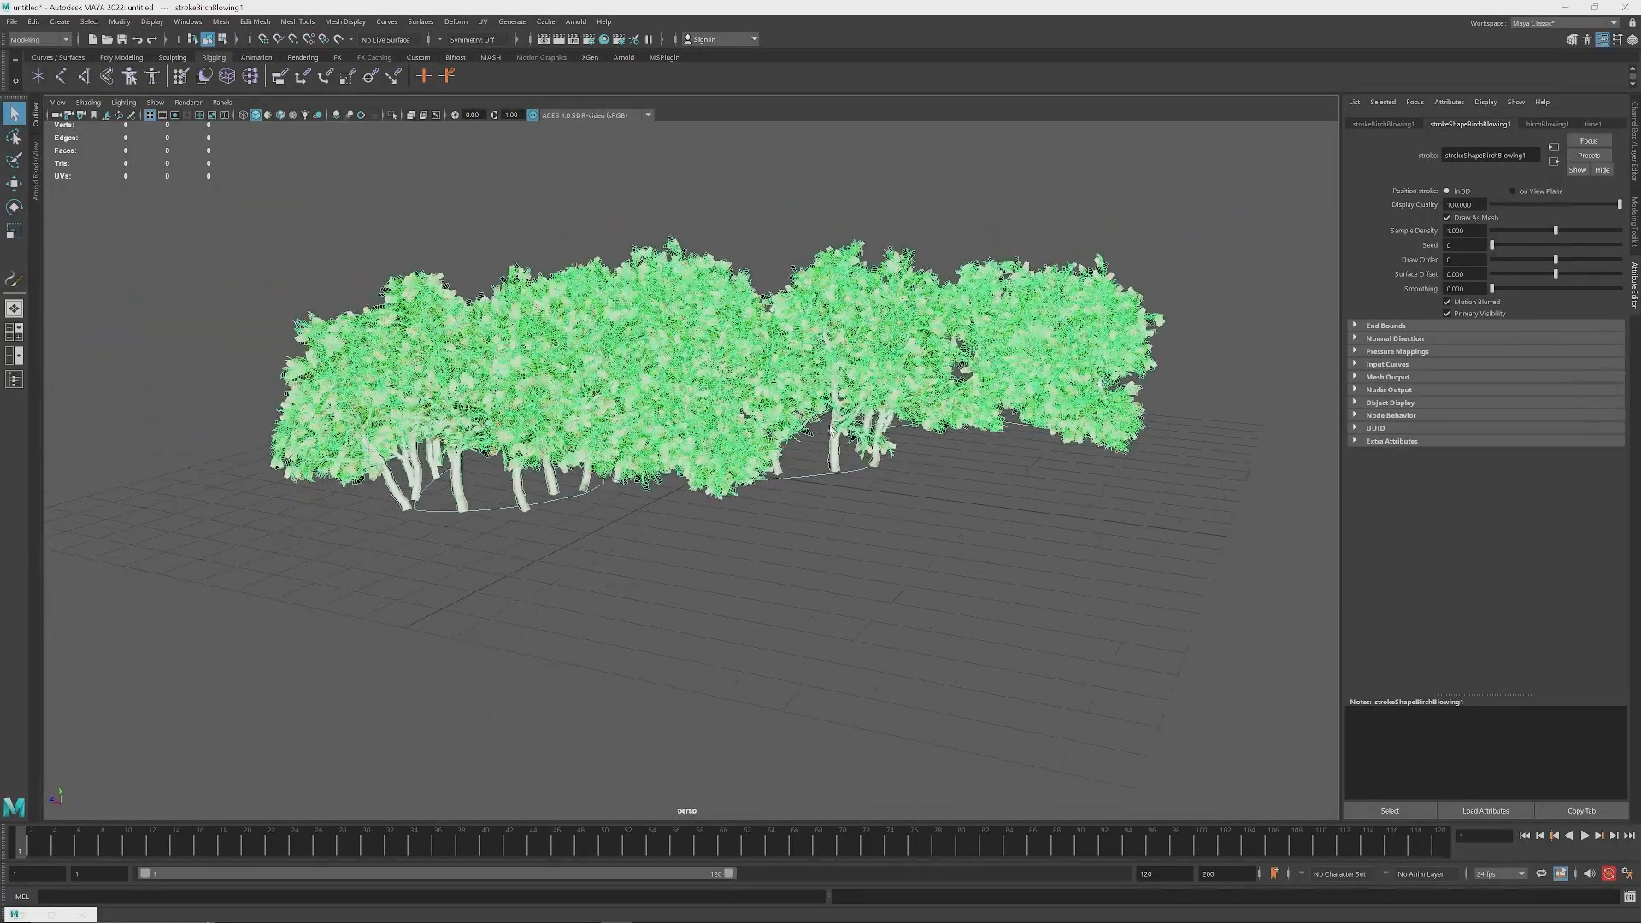
{"action": "left_click_drag", "start_coordinate": [831, 426], "coordinate": [938, 413], "text": "alt"}
{"action": "middle_click_drag", "start_coordinate": [939, 412], "coordinate": [899, 382], "text": "alt"}
{"action": "scroll", "coordinate": [900, 382], "scroll_direction": "down", "scroll_amount": 2}
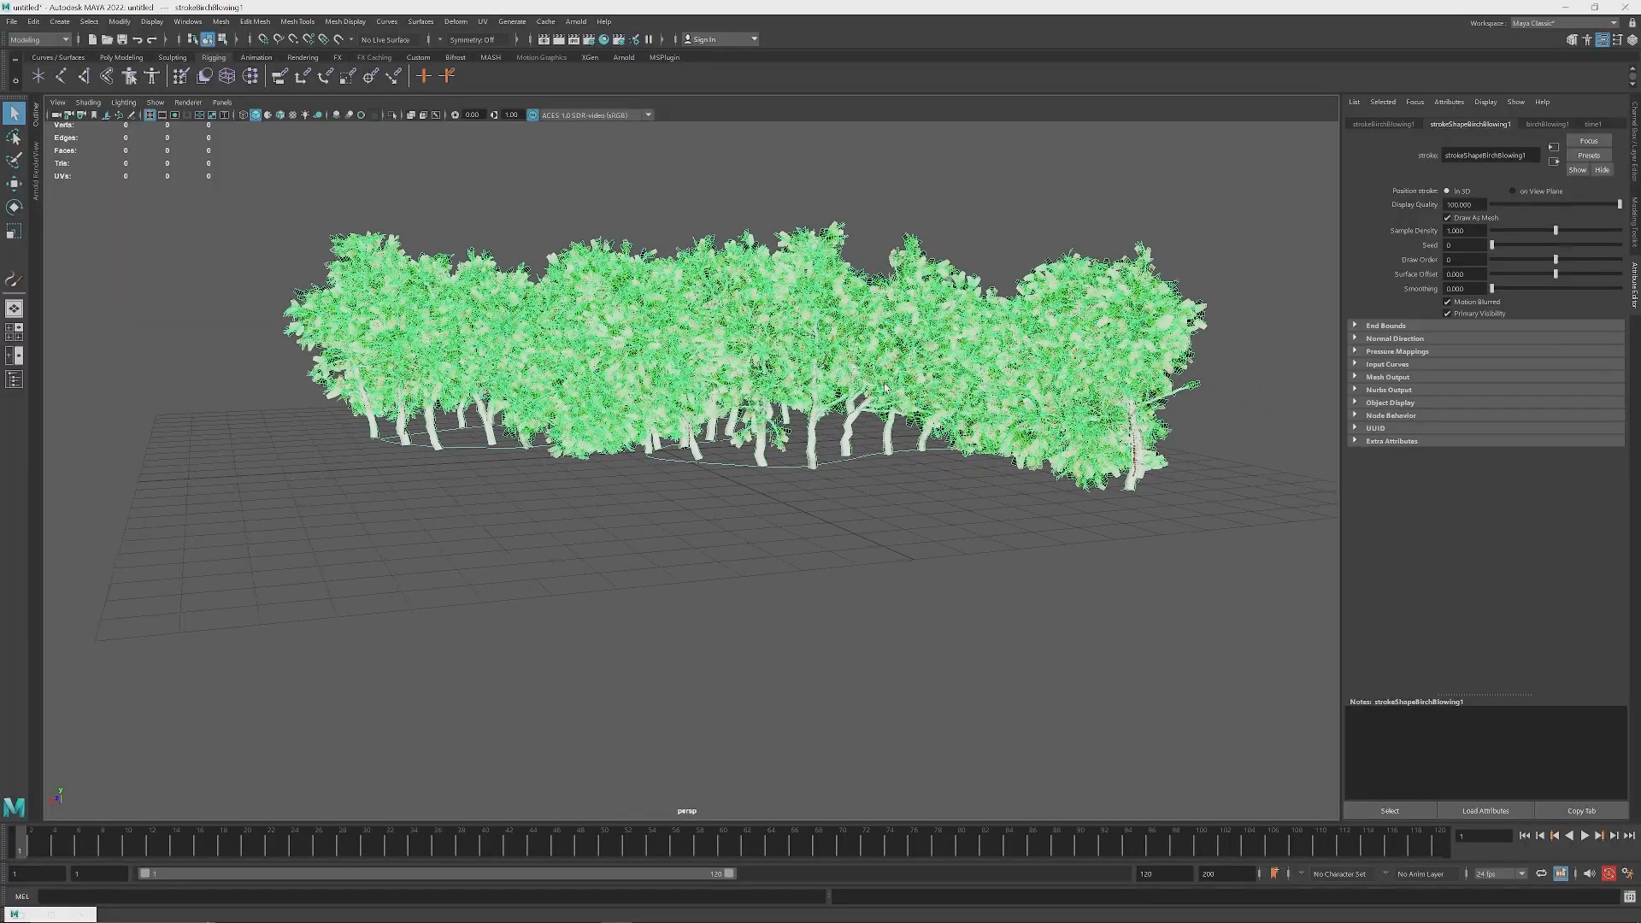
{"action": "scroll", "coordinate": [890, 421], "scroll_direction": "up", "scroll_amount": 1}
{"action": "left_click_drag", "start_coordinate": [799, 410], "coordinate": [885, 421], "text": "alt"}
{"action": "middle_click_drag", "start_coordinate": [887, 421], "coordinate": [932, 438], "text": "alt"}
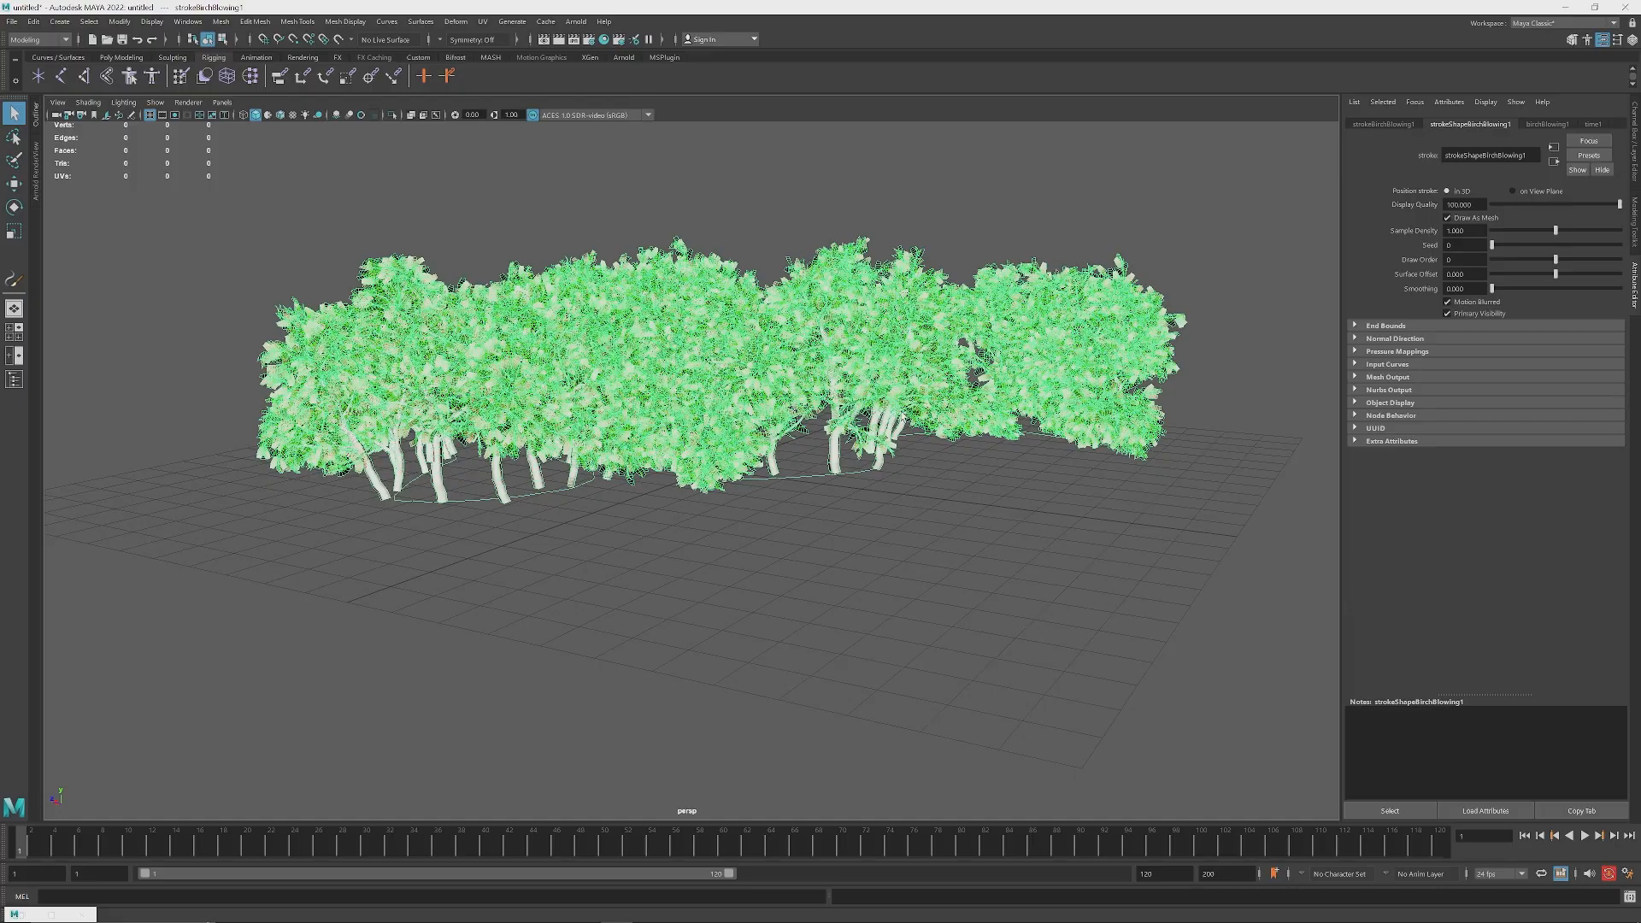
{"action": "left_click_drag", "start_coordinate": [903, 418], "coordinate": [1167, 445], "text": "alt"}
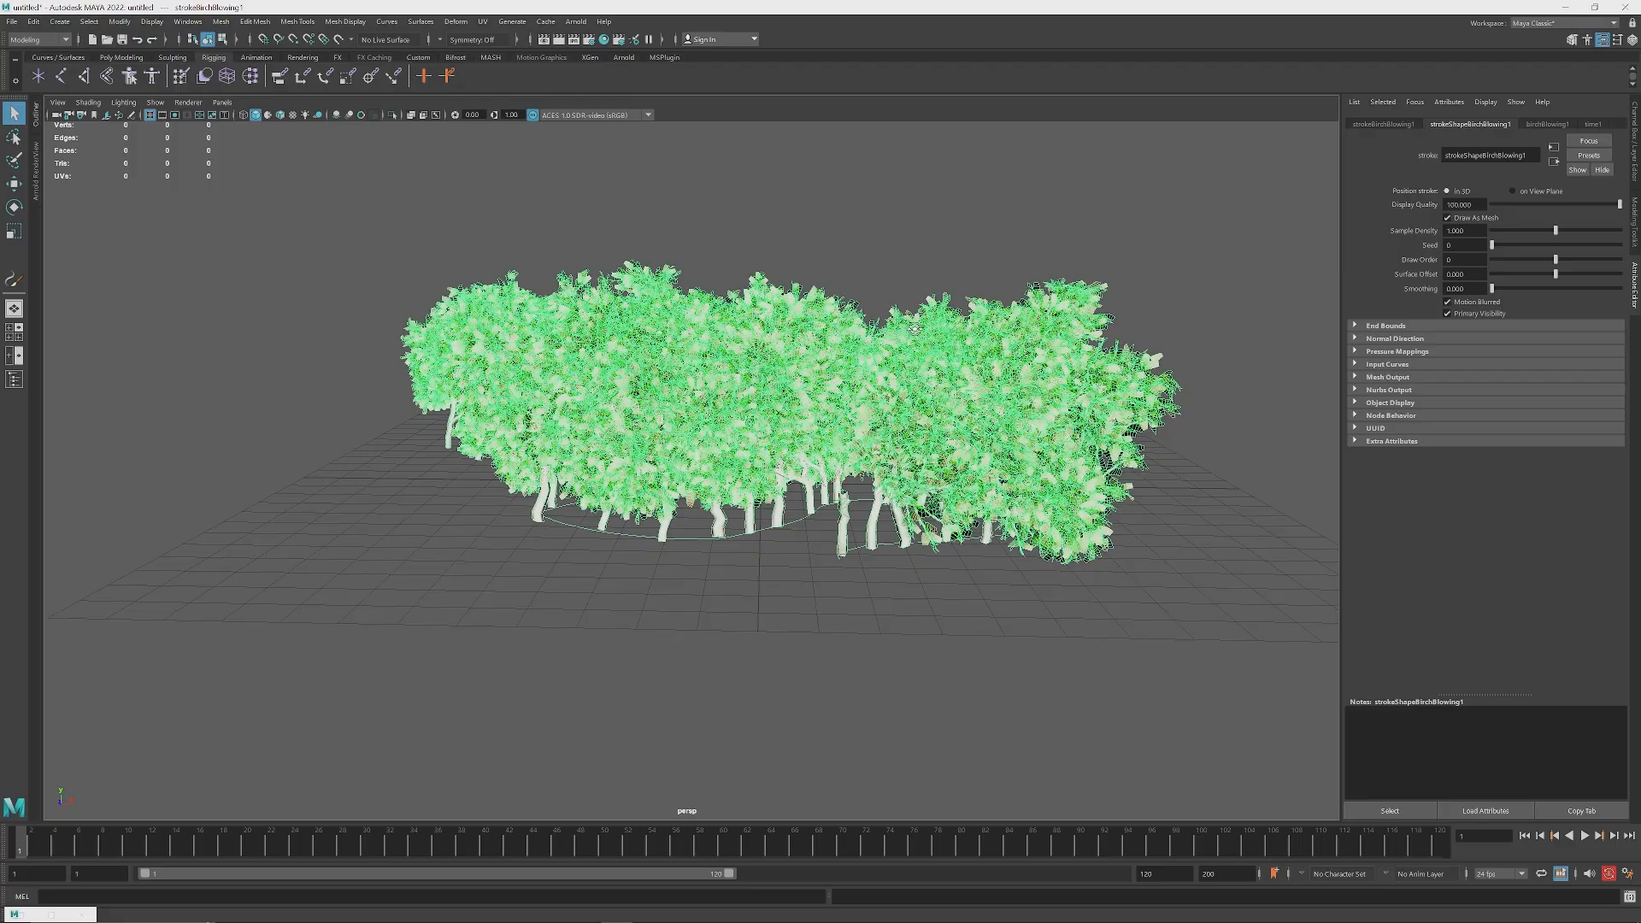
{"action": "left_click_drag", "start_coordinate": [909, 330], "coordinate": [909, 336], "text": "alt"}
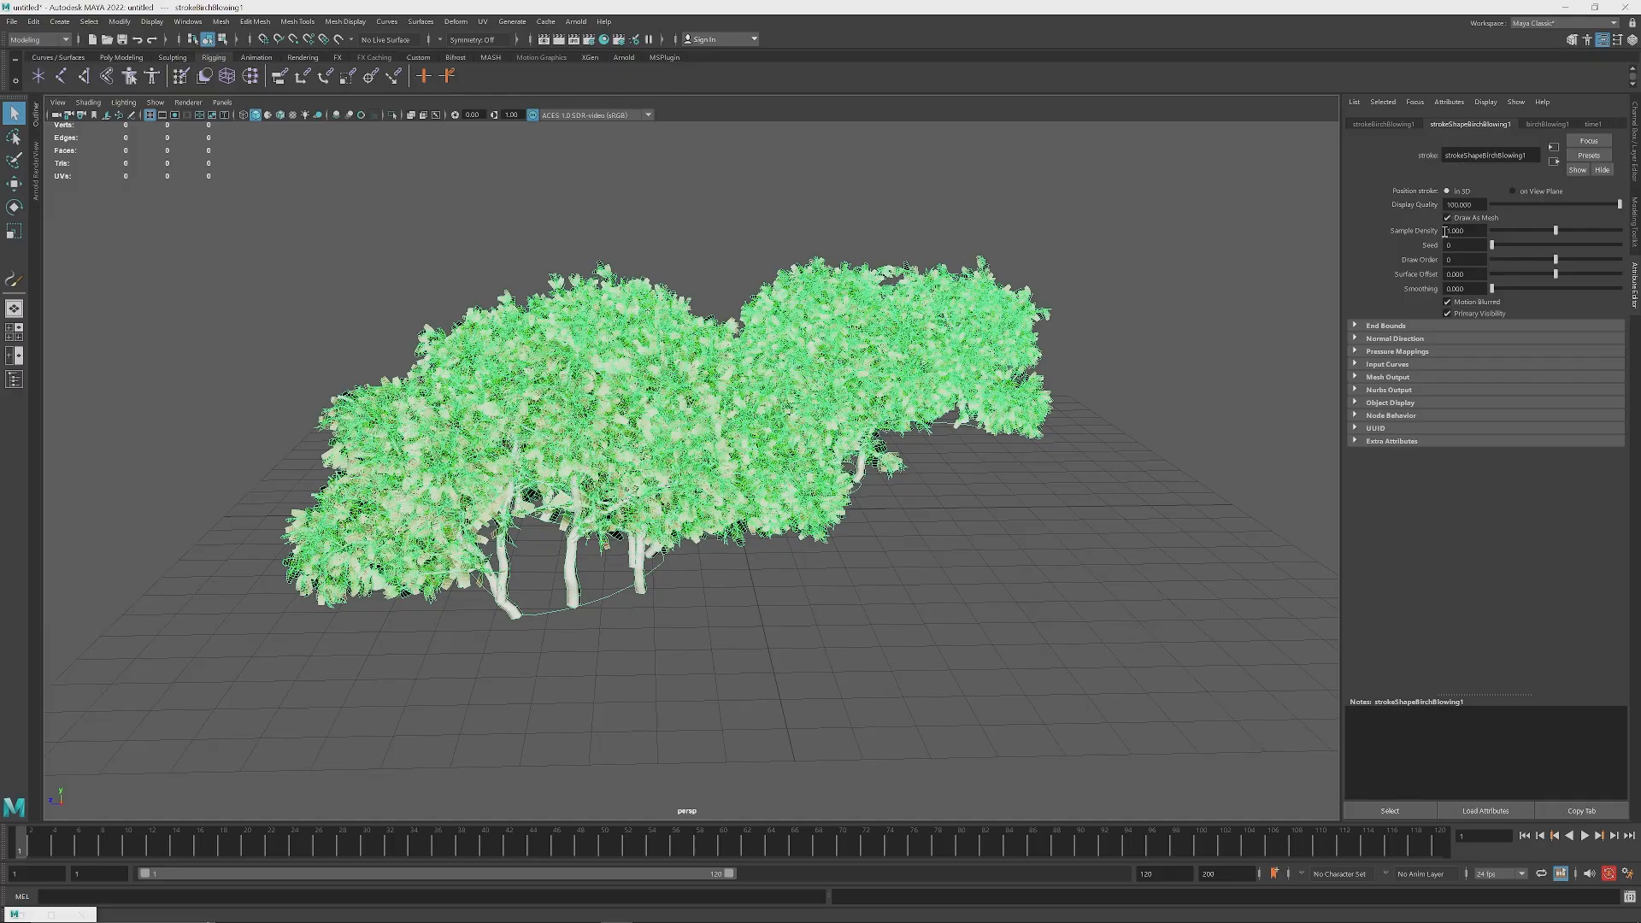
Step: Set the birch stroke shape's Sample Density to 0.3 and check the thinned-out trees
{"action": "left_click", "coordinate": [1474, 232]}
{"action": "left_click", "coordinate": [1545, 125]}
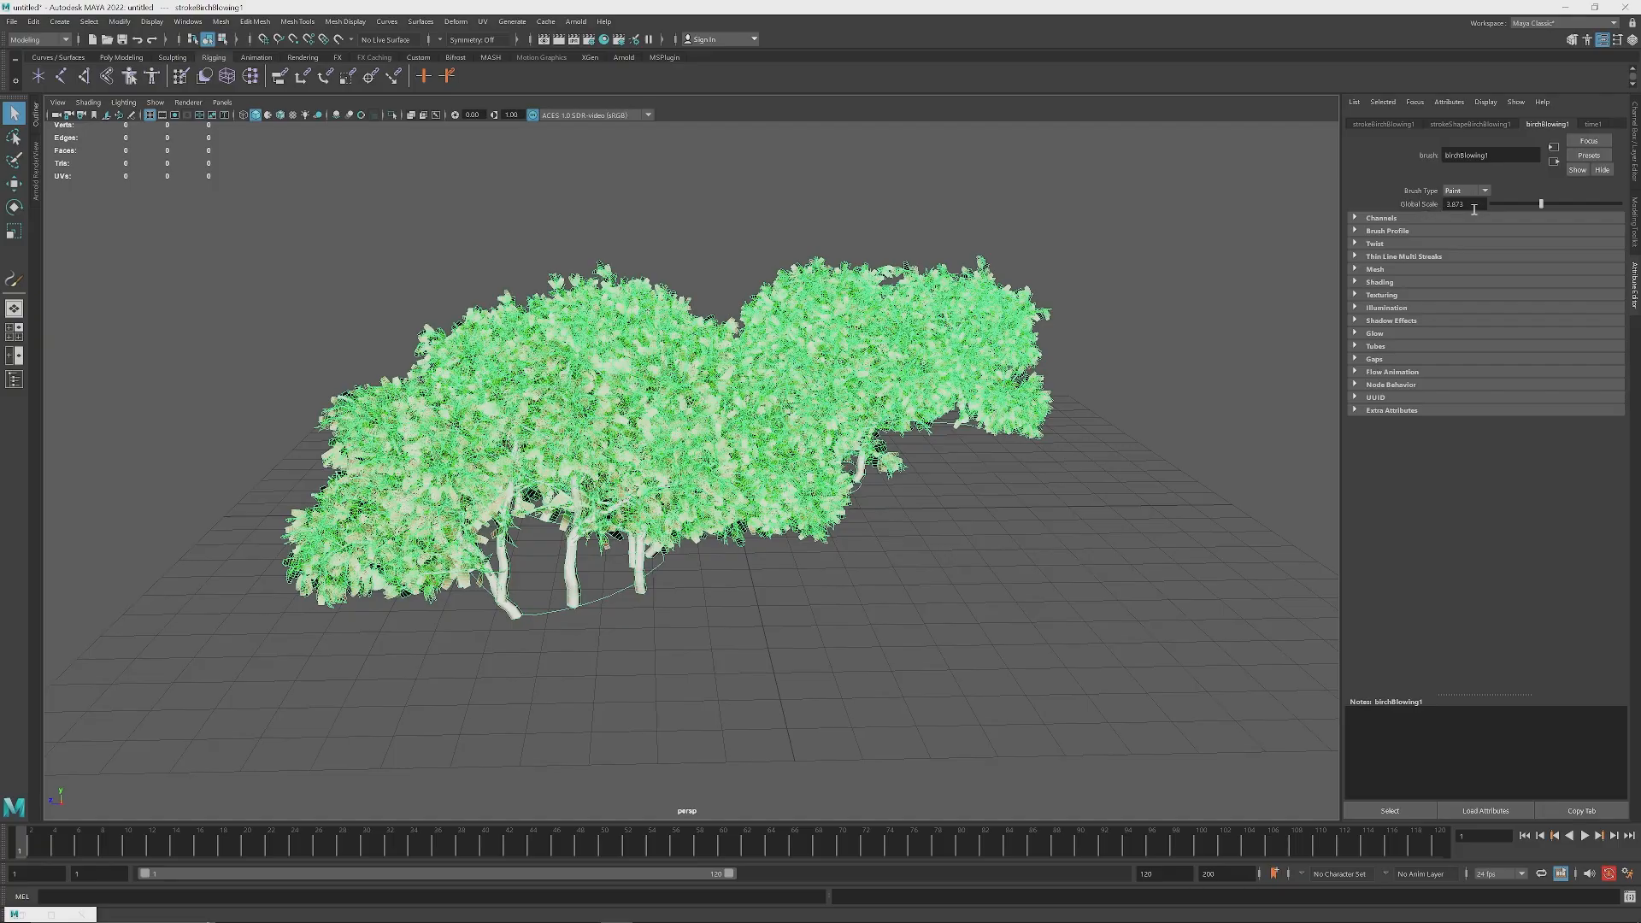
{"action": "left_click", "coordinate": [1448, 125]}
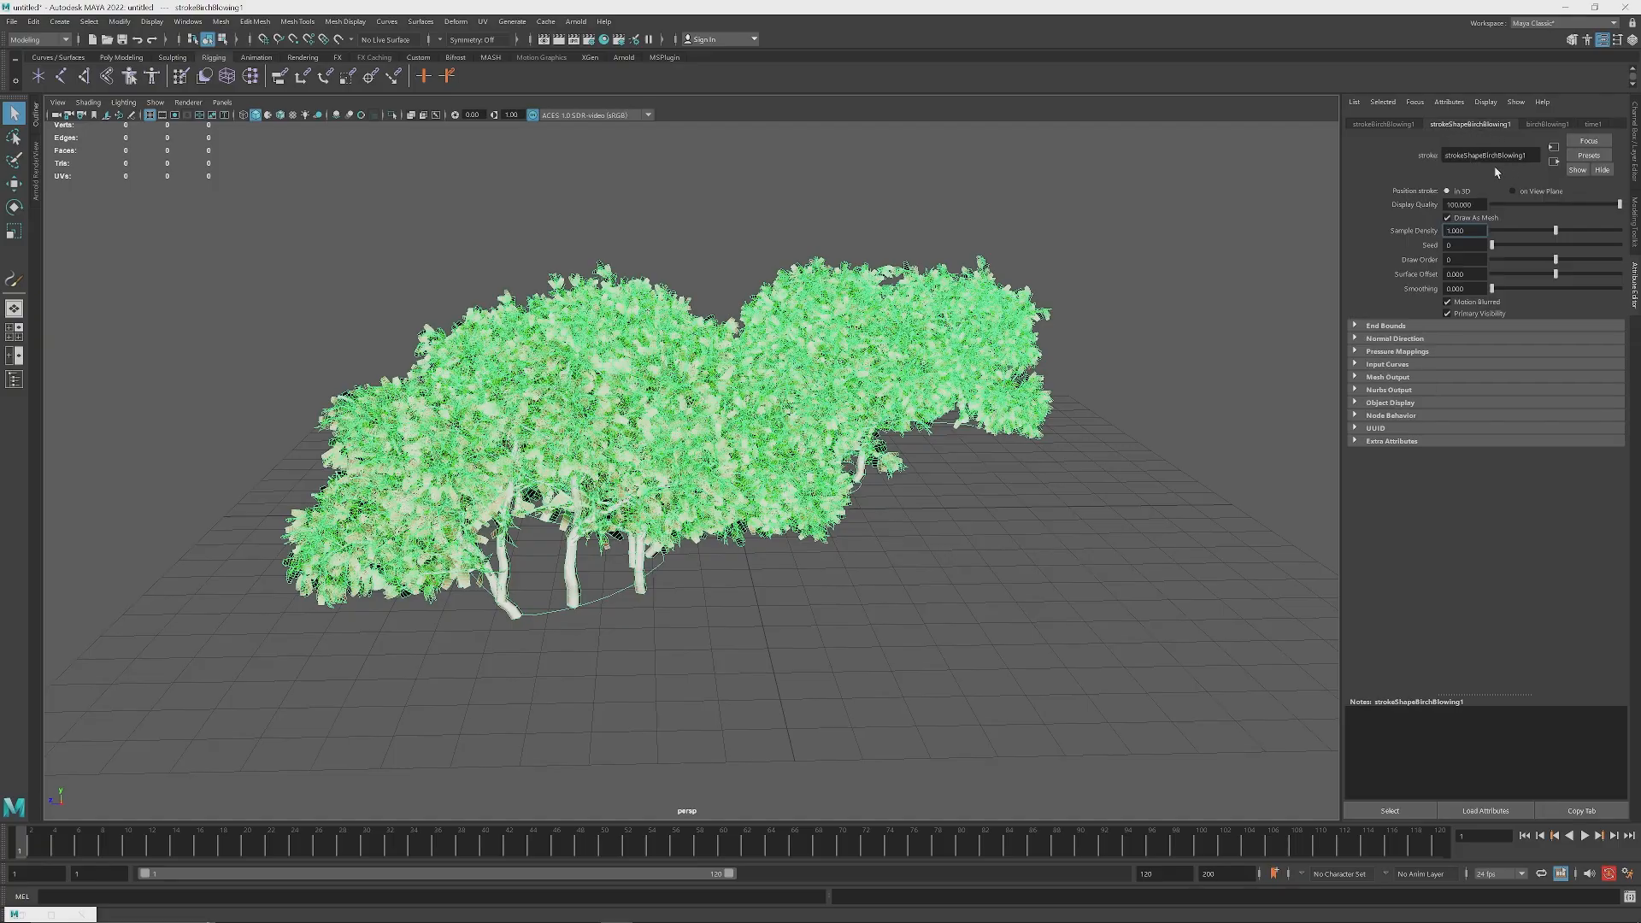
{"action": "double_click", "coordinate": [1535, 155]}
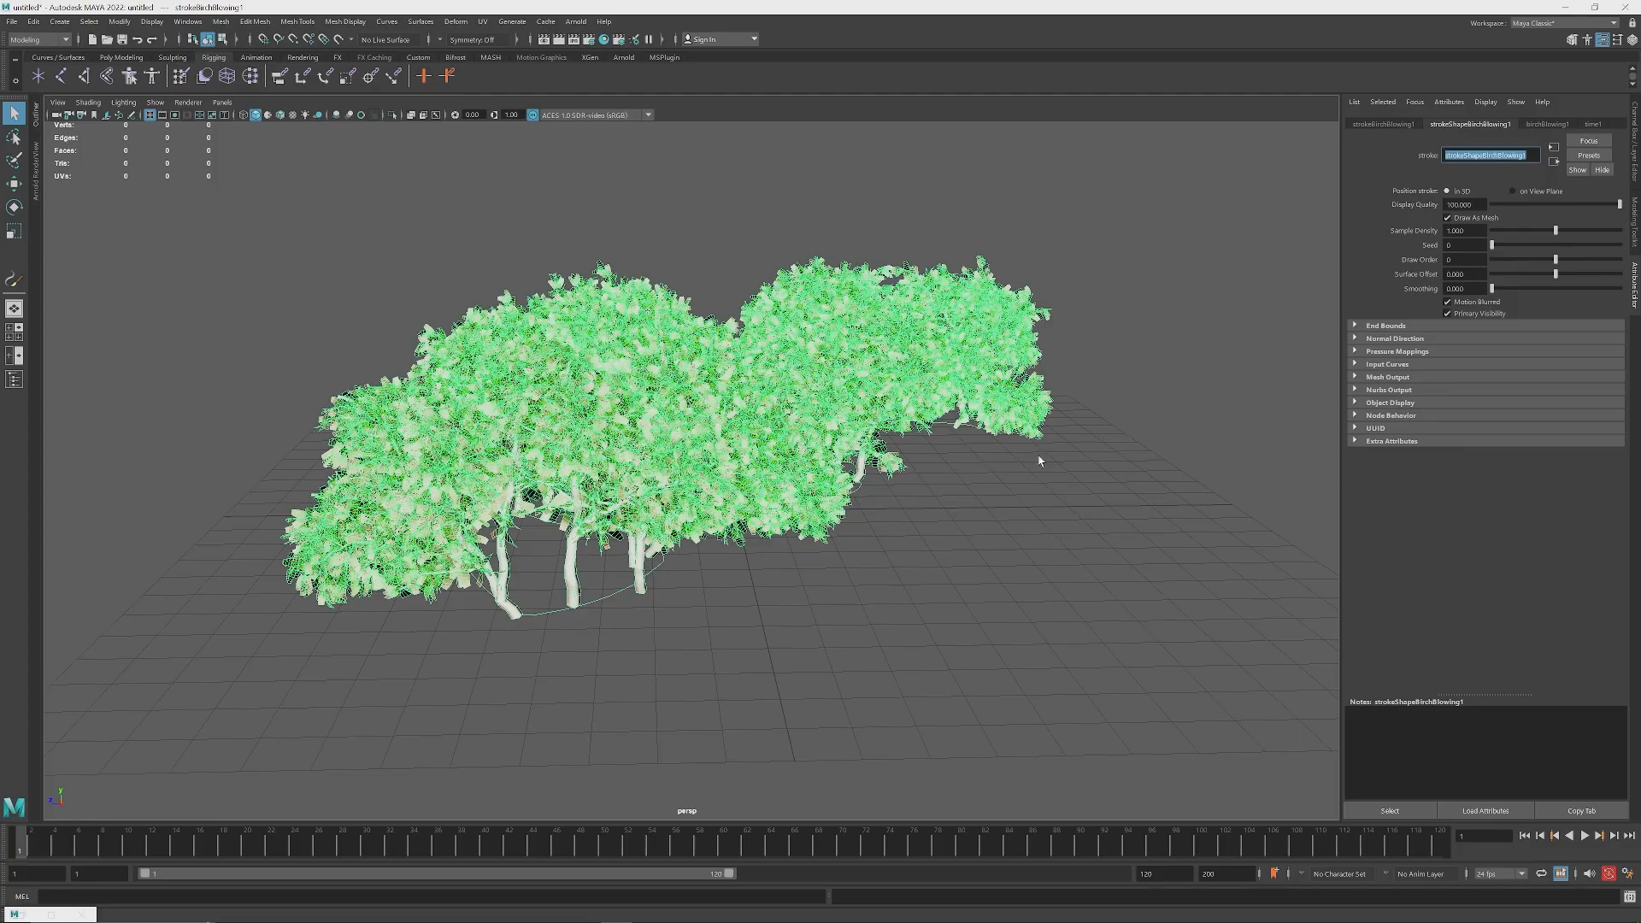
{"action": "double_click", "coordinate": [1468, 230]}
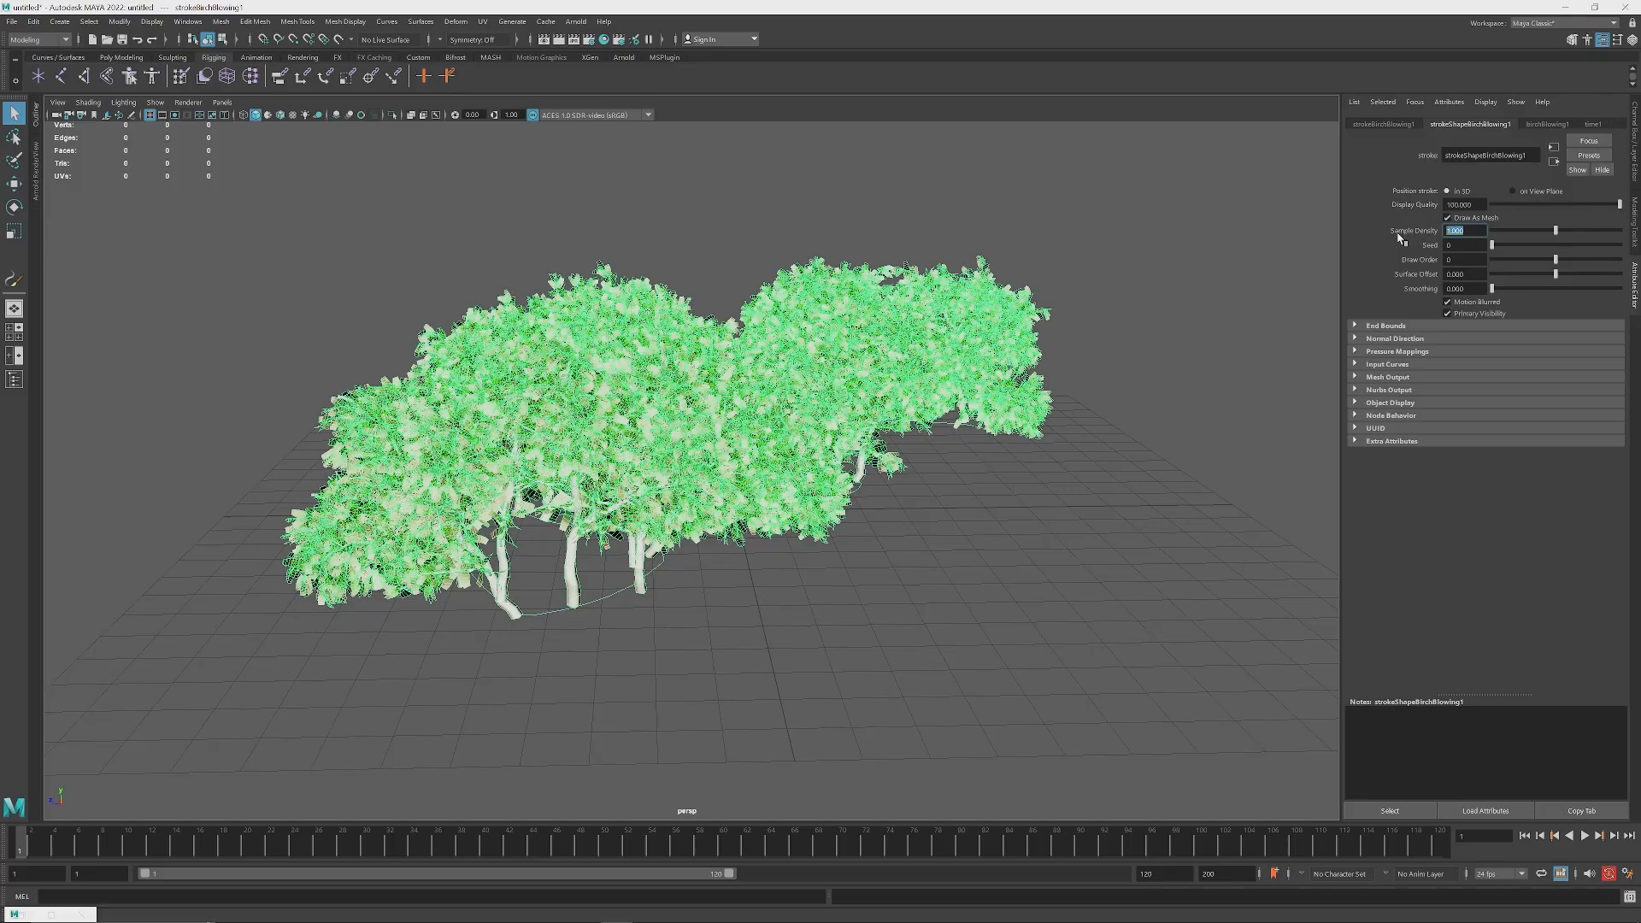
{"action": "type", "text": "0.3"}
{"action": "key", "text": "Return"}
{"action": "left_click_drag", "start_coordinate": [790, 417], "coordinate": [753, 439], "text": "alt"}
{"action": "scroll", "coordinate": [803, 458], "scroll_direction": "down", "scroll_amount": 4}
{"action": "scroll", "coordinate": [730, 459], "scroll_direction": "up", "scroll_amount": 2}
{"action": "scroll", "coordinate": [728, 460], "scroll_direction": "up", "scroll_amount": 2}
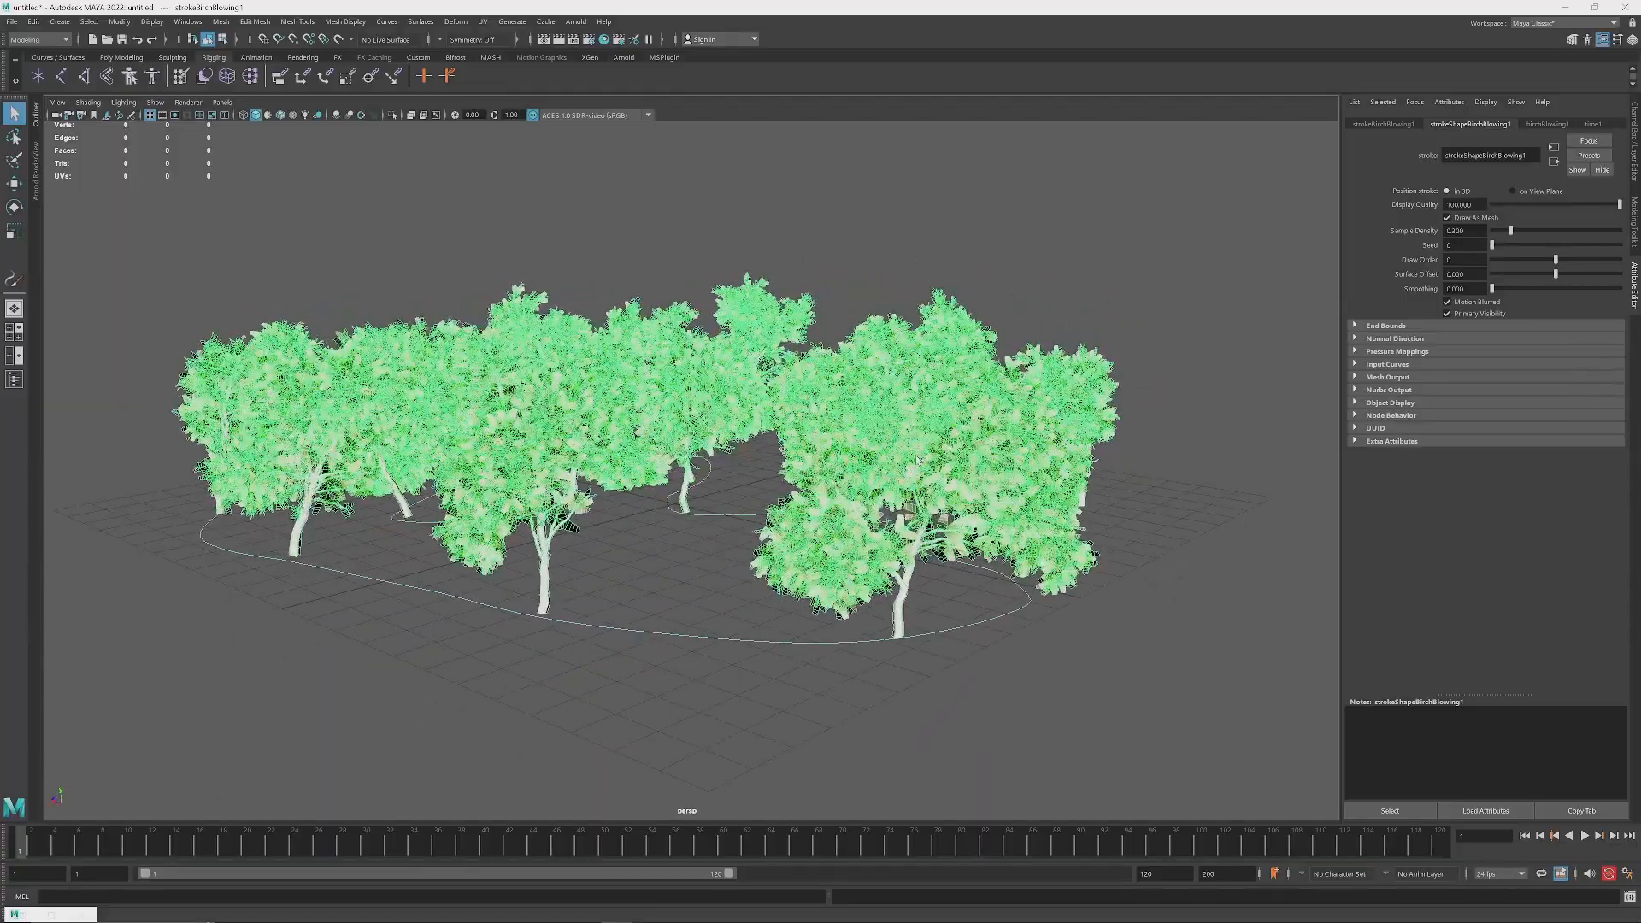
Step: Set the birch stroke shape's Sample Density to 0.01 and view the result along the stroke
{"action": "left_click_drag", "start_coordinate": [1474, 230], "coordinate": [1432, 234]}
{"action": "type", "text": "0"}
{"action": "type", "text": ".01"}
{"action": "key", "text": "Return"}
{"action": "left_click_drag", "start_coordinate": [1090, 406], "coordinate": [744, 491], "text": "alt"}
{"action": "scroll", "coordinate": [773, 516], "scroll_direction": "up", "scroll_amount": 4}
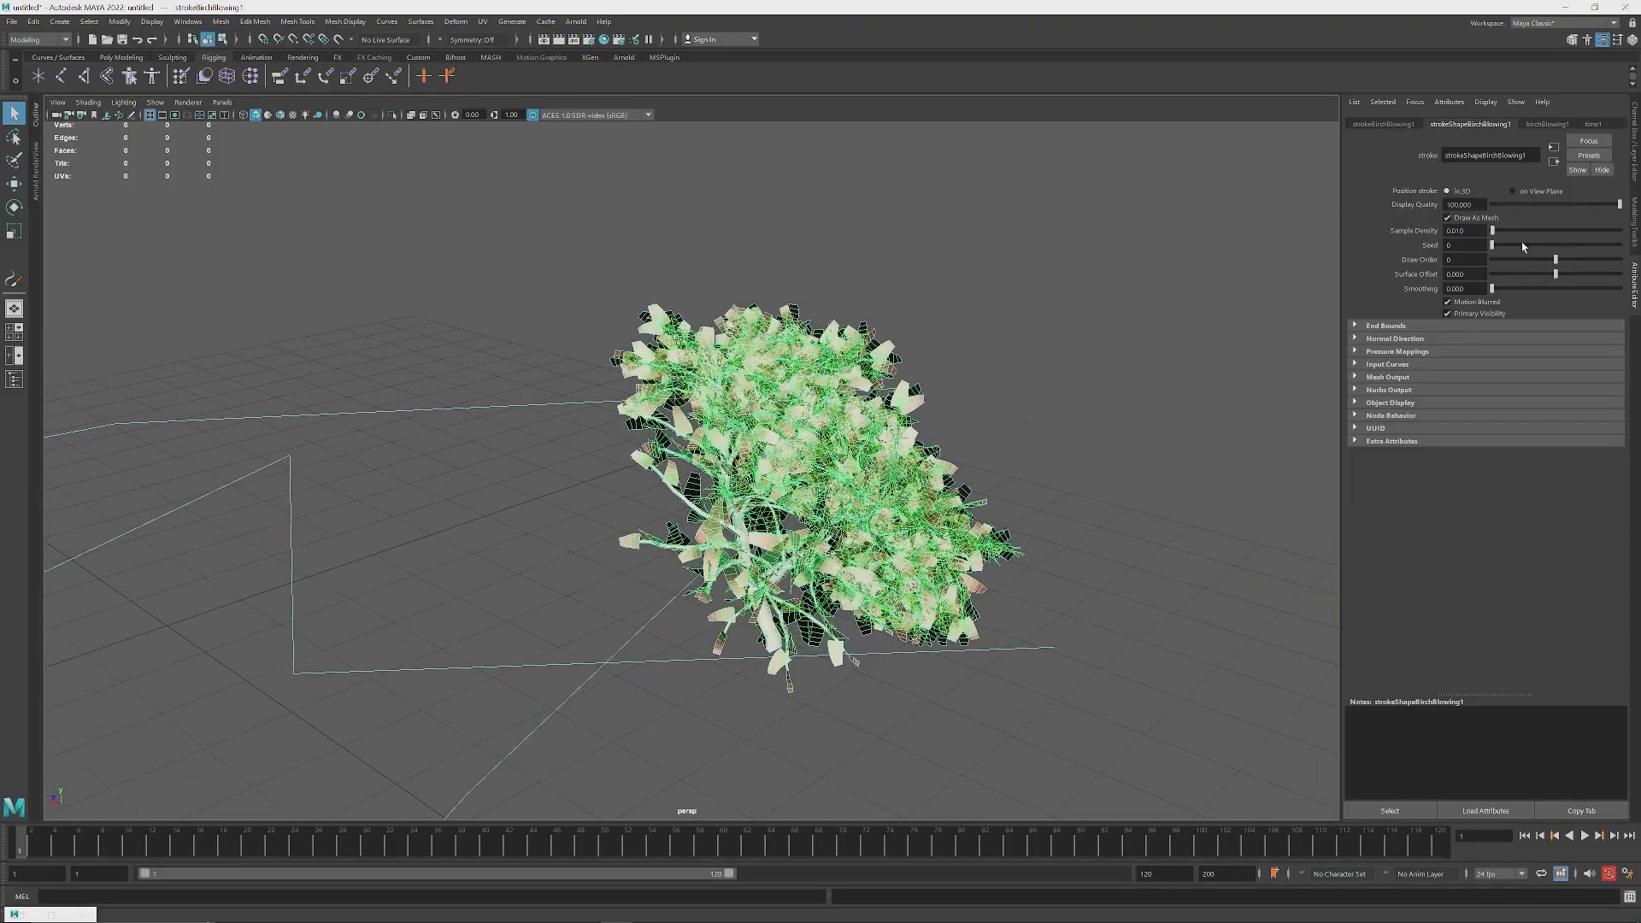
Step: Inspect the single tree's trunk, branches and leaves up close, both with and without the stroke selected
{"action": "double_click", "coordinate": [1475, 231]}
{"action": "left_click_drag", "start_coordinate": [1468, 231], "coordinate": [1402, 237]}
{"action": "left_click_drag", "start_coordinate": [841, 517], "coordinate": [796, 467], "text": "alt"}
{"action": "scroll", "coordinate": [797, 467], "scroll_direction": "up", "scroll_amount": 3}
{"action": "left_click_drag", "start_coordinate": [581, 453], "coordinate": [763, 505], "text": "alt"}
{"action": "middle_click_drag", "start_coordinate": [763, 504], "coordinate": [774, 462], "text": "alt"}
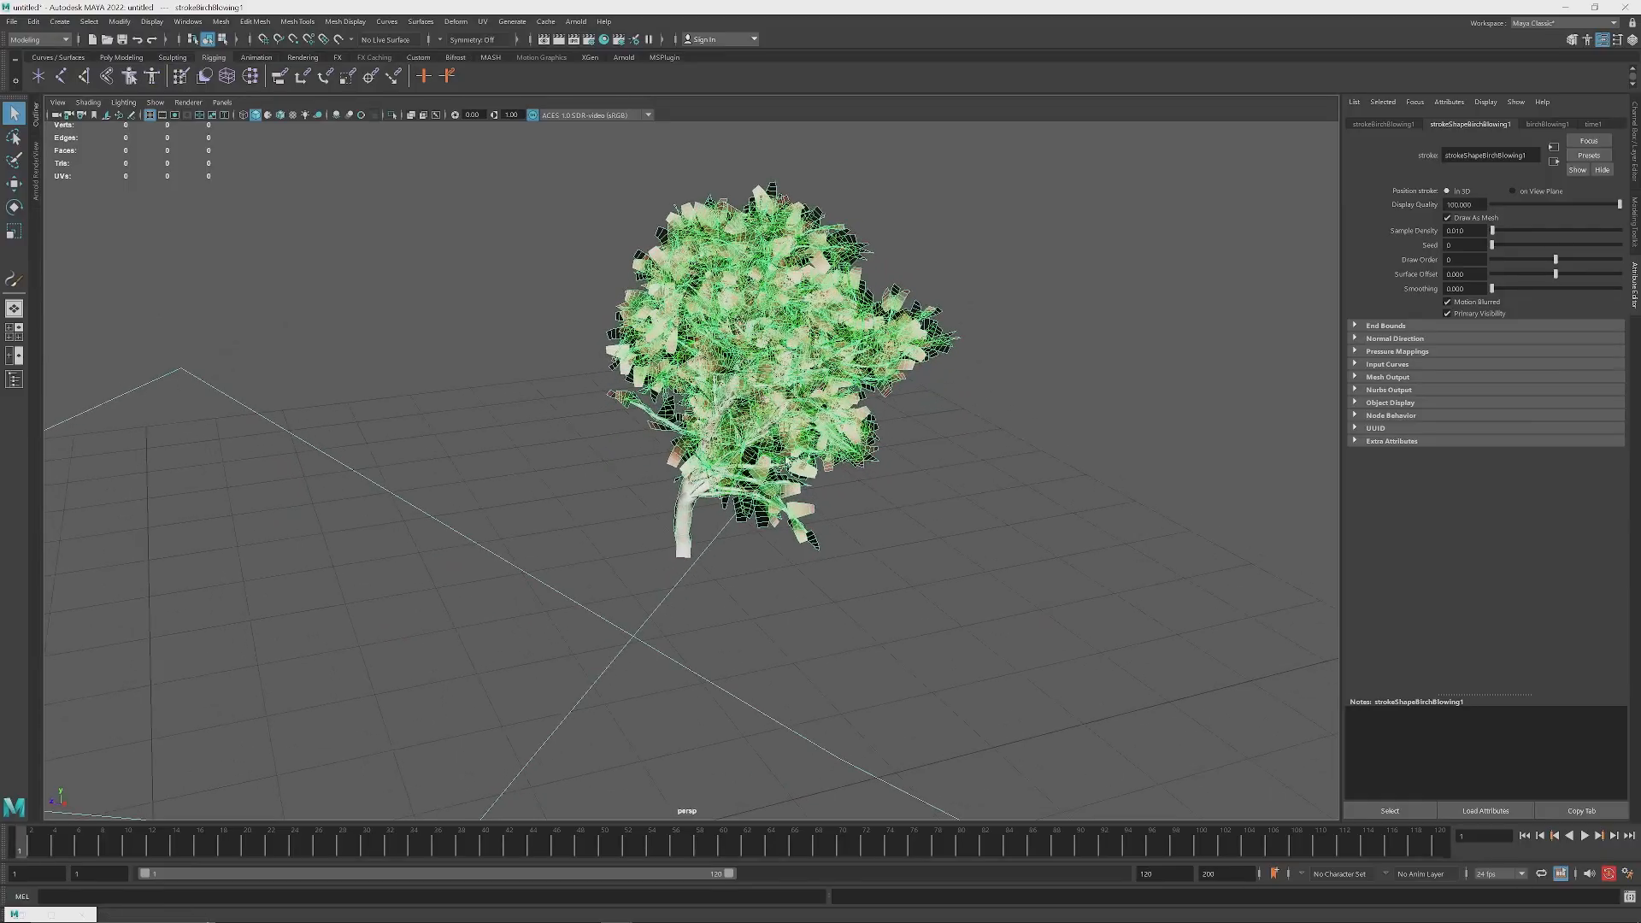
{"action": "scroll", "coordinate": [774, 461], "scroll_direction": "up", "scroll_amount": 4}
{"action": "mouse_move", "coordinate": [774, 461]}
{"action": "left_mouse_down", "text": "alt"}
{"action": "mouse_move", "coordinate": [885, 478]}
{"action": "mouse_move", "coordinate": [996, 433]}
{"action": "mouse_move", "coordinate": [813, 476]}
{"action": "left_mouse_up", "text": "alt"}
{"action": "left_click", "coordinate": [996, 432]}
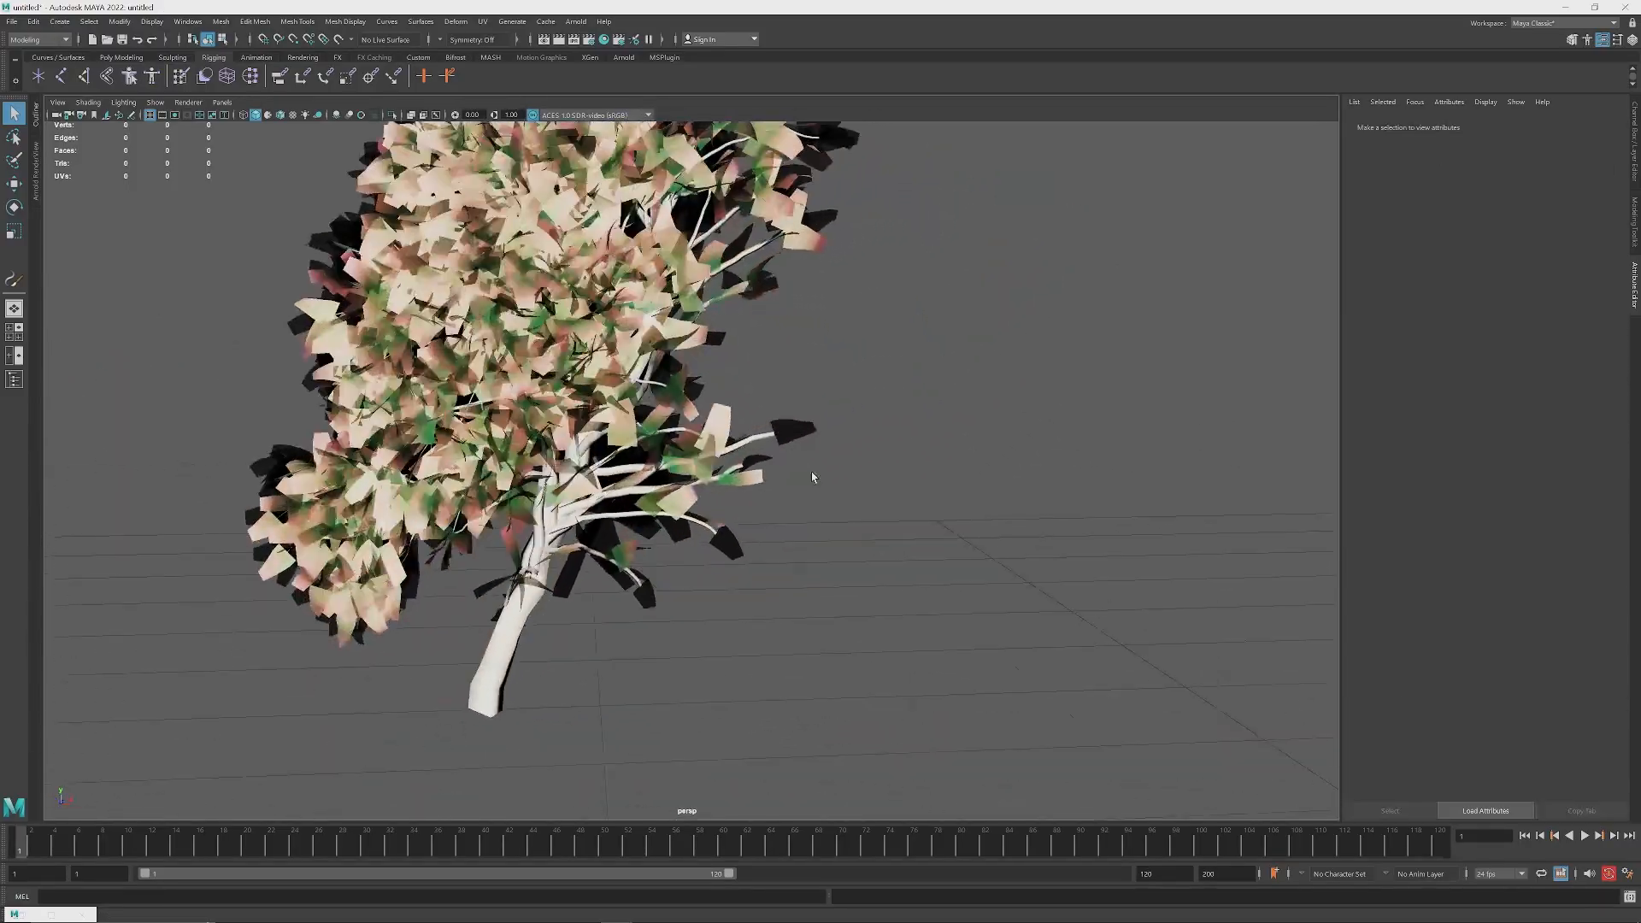
{"action": "middle_click_drag", "start_coordinate": [813, 476], "coordinate": [982, 393], "text": "alt"}
{"action": "left_click", "coordinate": [900, 459]}
{"action": "mouse_move", "coordinate": [981, 393]}
{"action": "left_mouse_down", "text": "alt"}
{"action": "mouse_move", "coordinate": [900, 458]}
{"action": "mouse_move", "coordinate": [743, 457]}
{"action": "left_mouse_up", "text": "alt"}
{"action": "scroll", "coordinate": [844, 455], "scroll_direction": "down", "scroll_amount": 5}
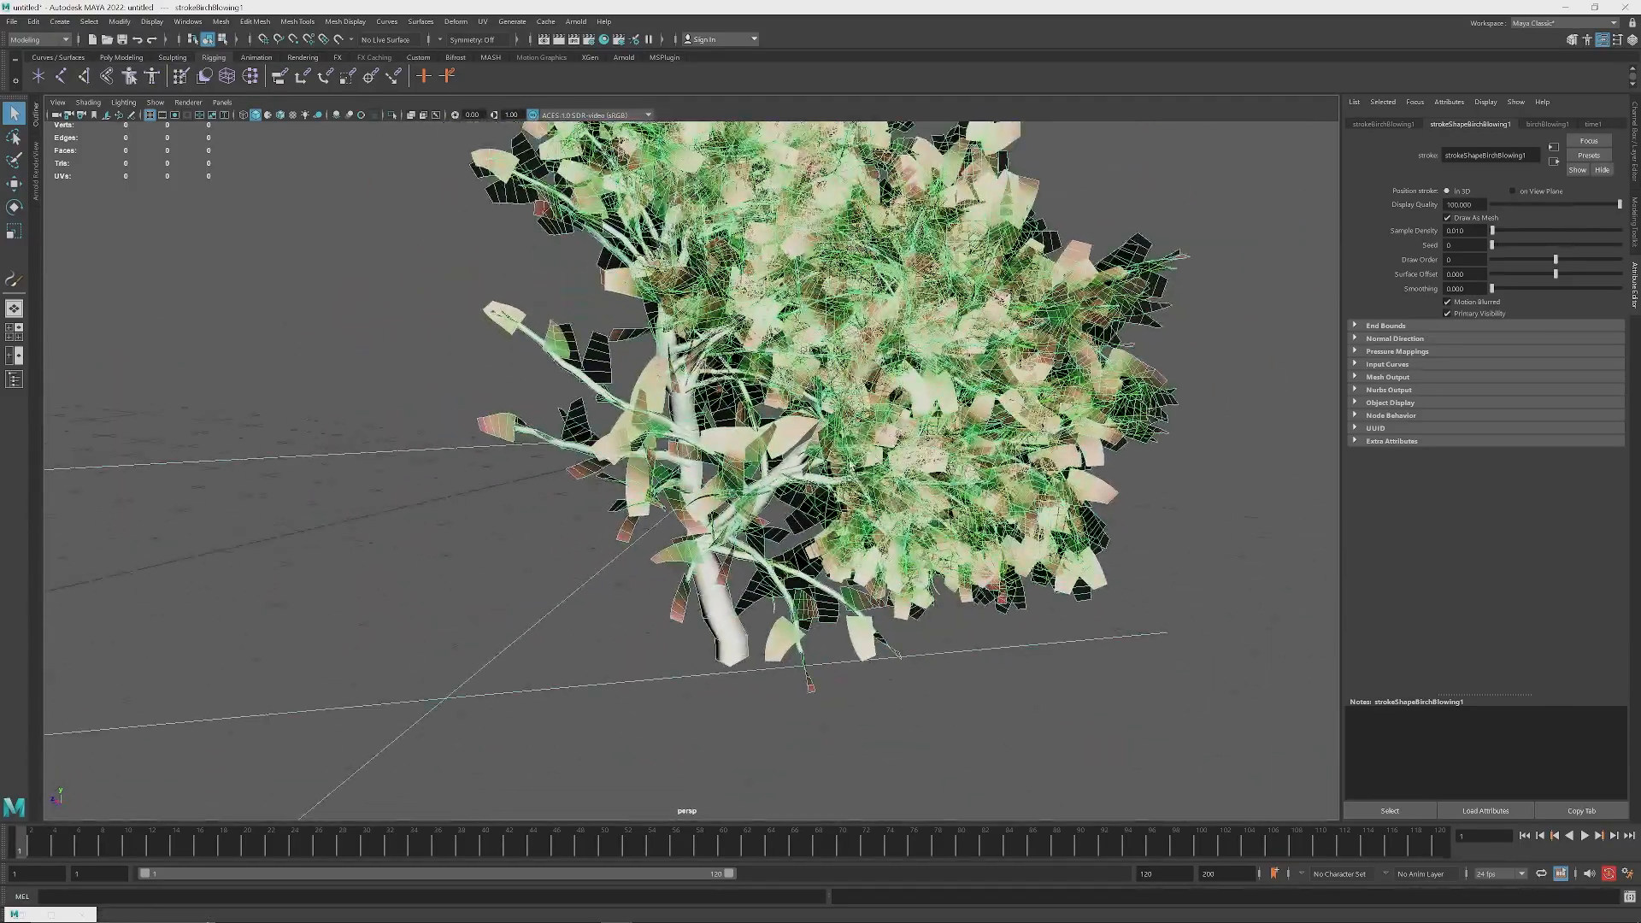
Step: Examine the selected tree and its stroke curve on the grid from several distances and angles
{"action": "left_click_drag", "start_coordinate": [844, 455], "coordinate": [670, 470], "text": "alt"}
{"action": "middle_click_drag", "start_coordinate": [671, 470], "coordinate": [839, 475], "text": "alt"}
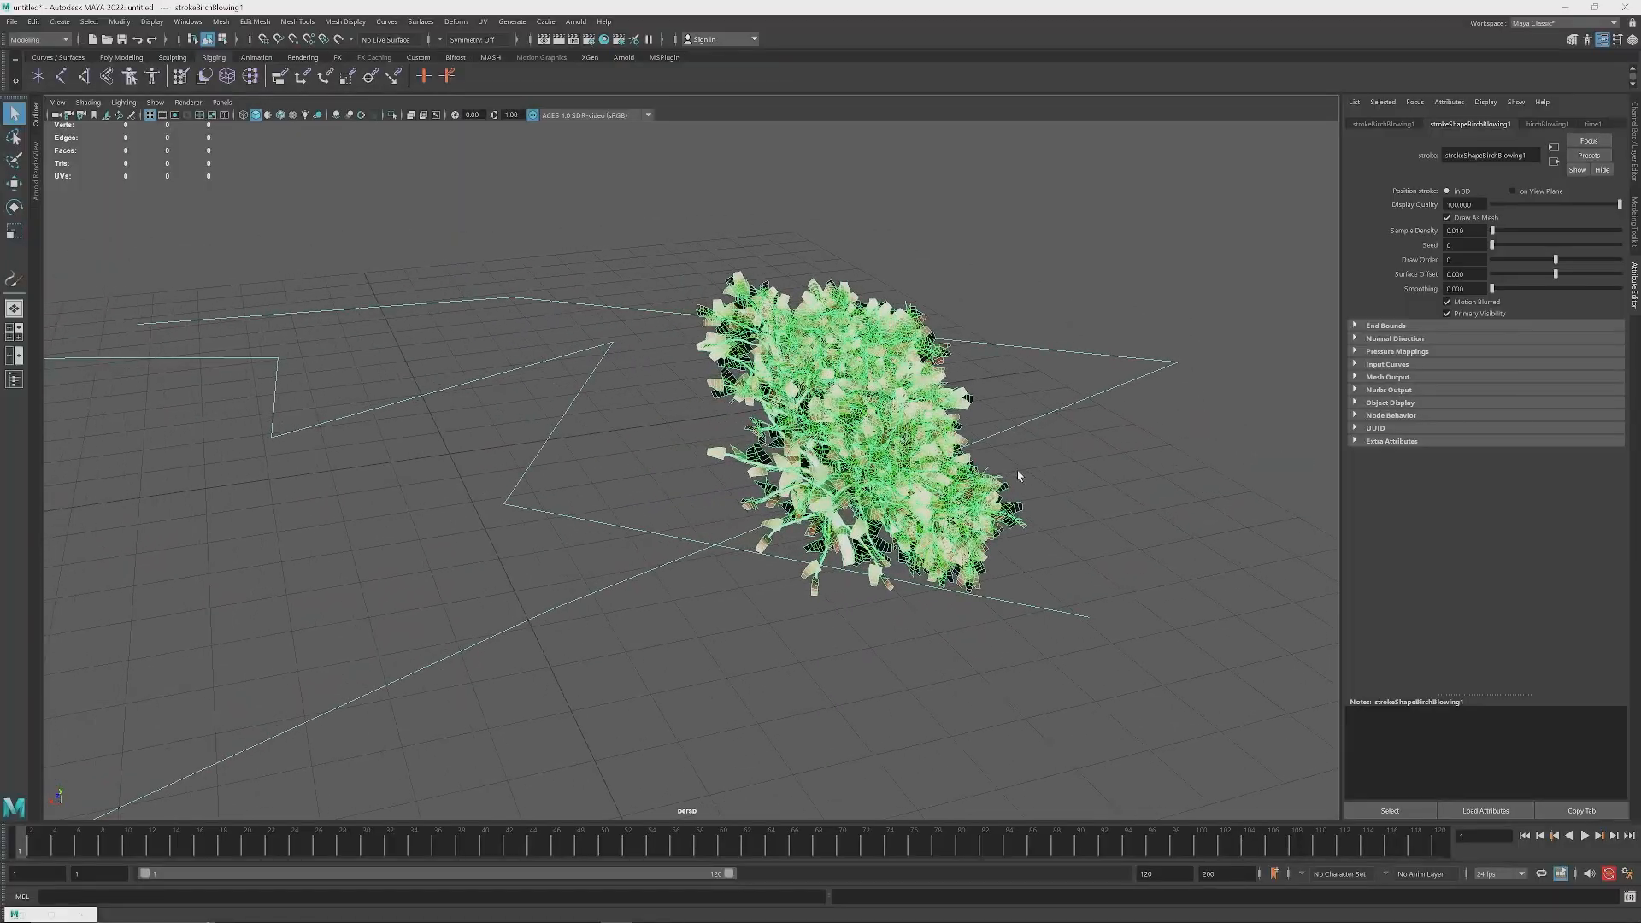
{"action": "scroll", "coordinate": [840, 476], "scroll_direction": "up", "scroll_amount": 4}
{"action": "scroll", "coordinate": [839, 475], "scroll_direction": "up", "scroll_amount": 3}
{"action": "scroll", "coordinate": [840, 475], "scroll_direction": "down", "scroll_amount": 4}
{"action": "left_click_drag", "start_coordinate": [839, 475], "coordinate": [915, 375], "text": "alt"}
{"action": "middle_click_drag", "start_coordinate": [915, 374], "coordinate": [805, 468], "text": "alt"}
{"action": "scroll", "coordinate": [805, 469], "scroll_direction": "down", "scroll_amount": 2}
{"action": "scroll", "coordinate": [805, 468], "scroll_direction": "down", "scroll_amount": 2}
{"action": "scroll", "coordinate": [791, 446], "scroll_direction": "up", "scroll_amount": 3}
{"action": "left_click_drag", "start_coordinate": [792, 446], "coordinate": [949, 484], "text": "alt"}
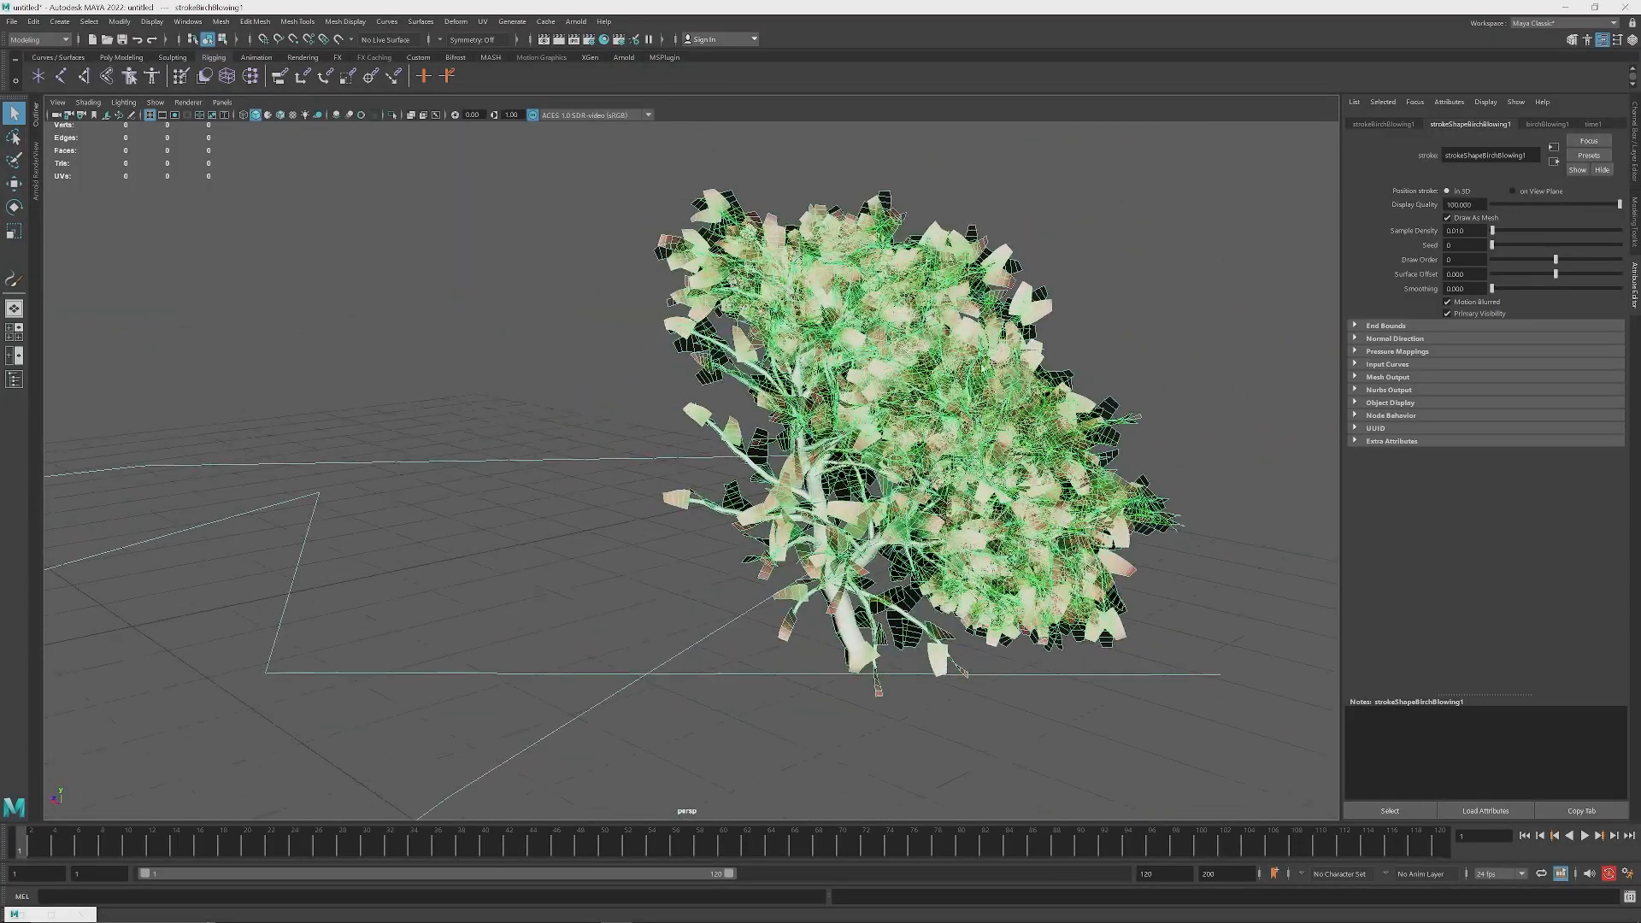
Step: Look at the tree's foliage with the stroke deselected, reselect it and check it from a low angle
{"action": "middle_click_drag", "start_coordinate": [974, 332], "coordinate": [850, 328], "text": "alt"}
{"action": "left_click", "coordinate": [848, 328]}
{"action": "left_click_drag", "start_coordinate": [847, 400], "coordinate": [778, 400], "text": "alt"}
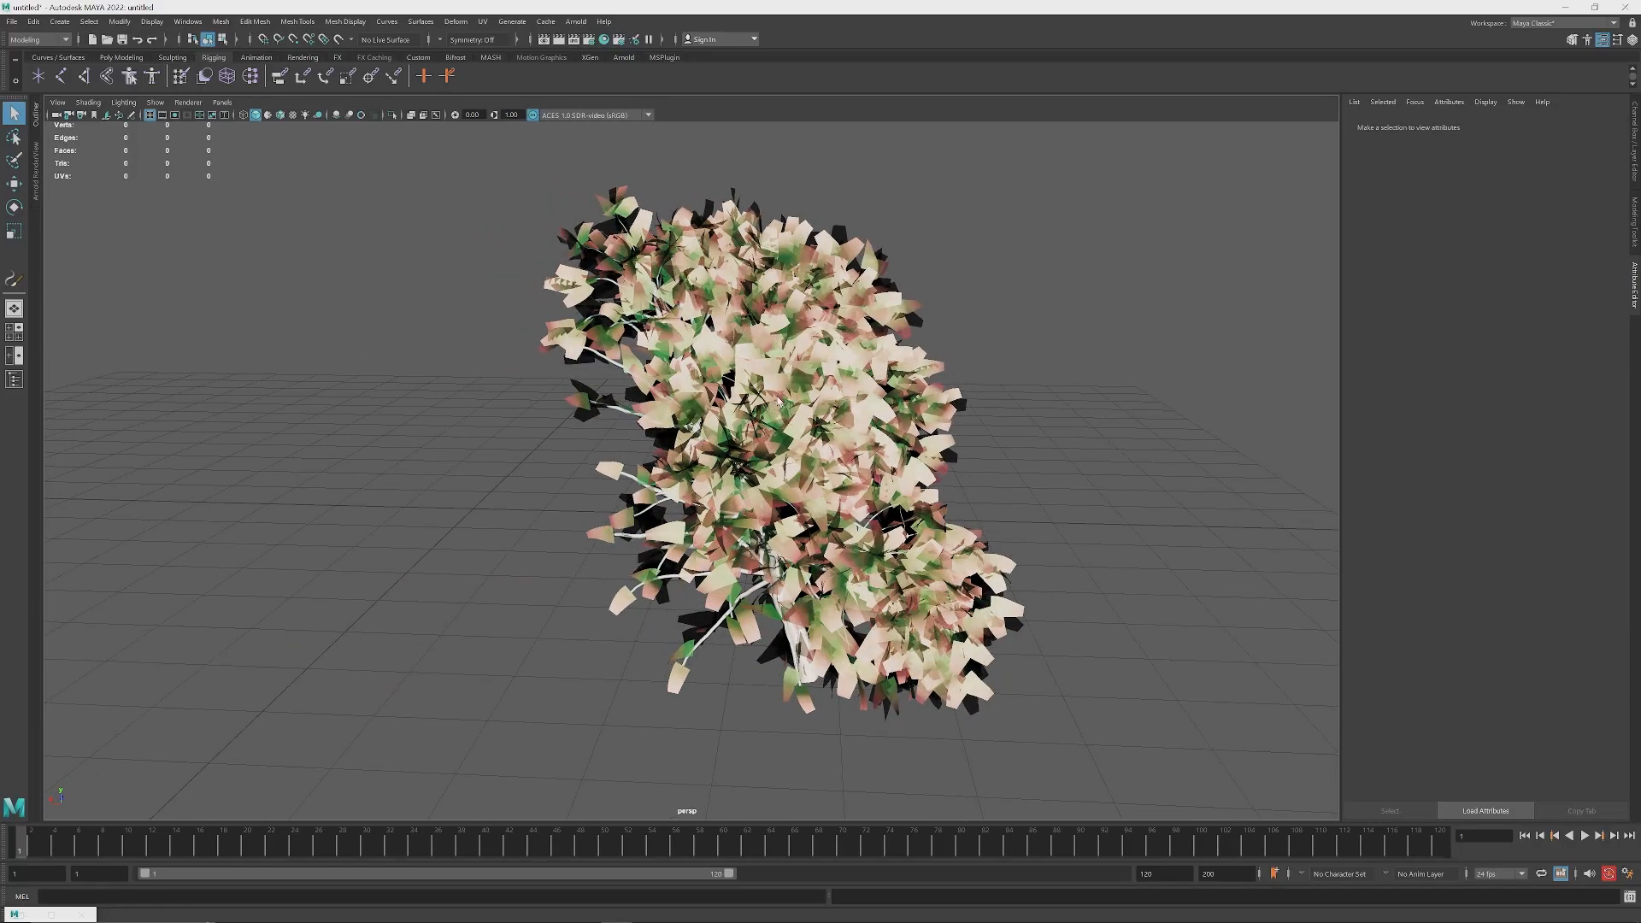
{"action": "mouse_move", "coordinate": [777, 400]}
{"action": "left_mouse_down", "text": "alt"}
{"action": "mouse_move", "coordinate": [888, 416]}
{"action": "mouse_move", "coordinate": [862, 483]}
{"action": "mouse_move", "coordinate": [819, 456]}
{"action": "mouse_move", "coordinate": [764, 482]}
{"action": "left_mouse_up", "text": "alt"}
{"action": "left_click", "coordinate": [753, 405]}
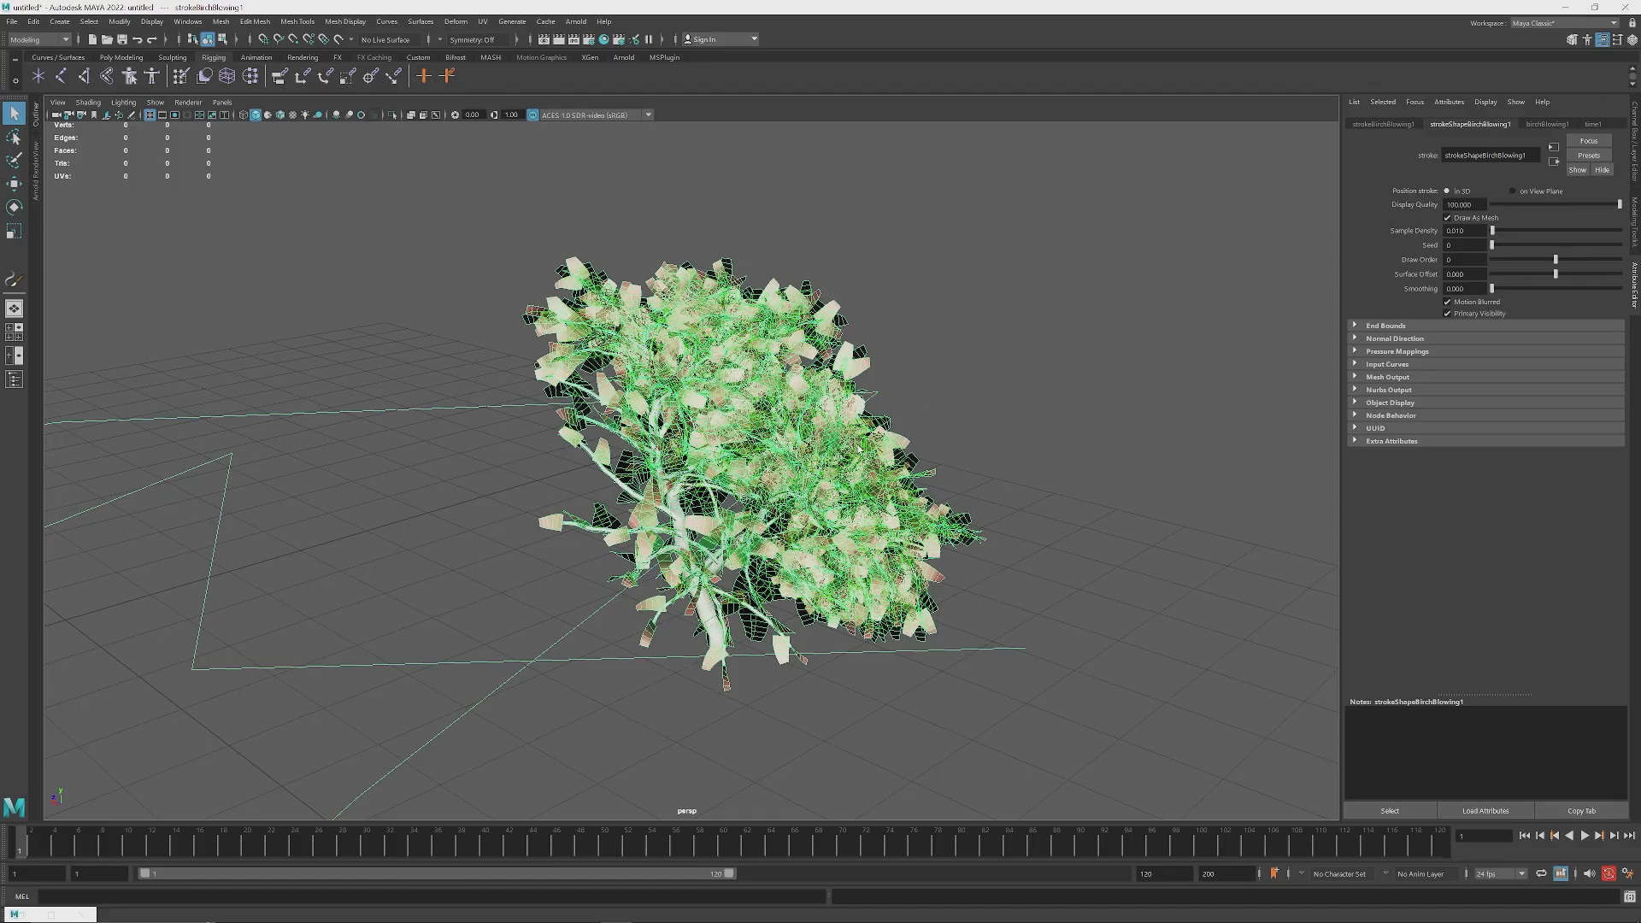
{"action": "left_click_drag", "start_coordinate": [859, 448], "coordinate": [824, 390], "text": "alt"}
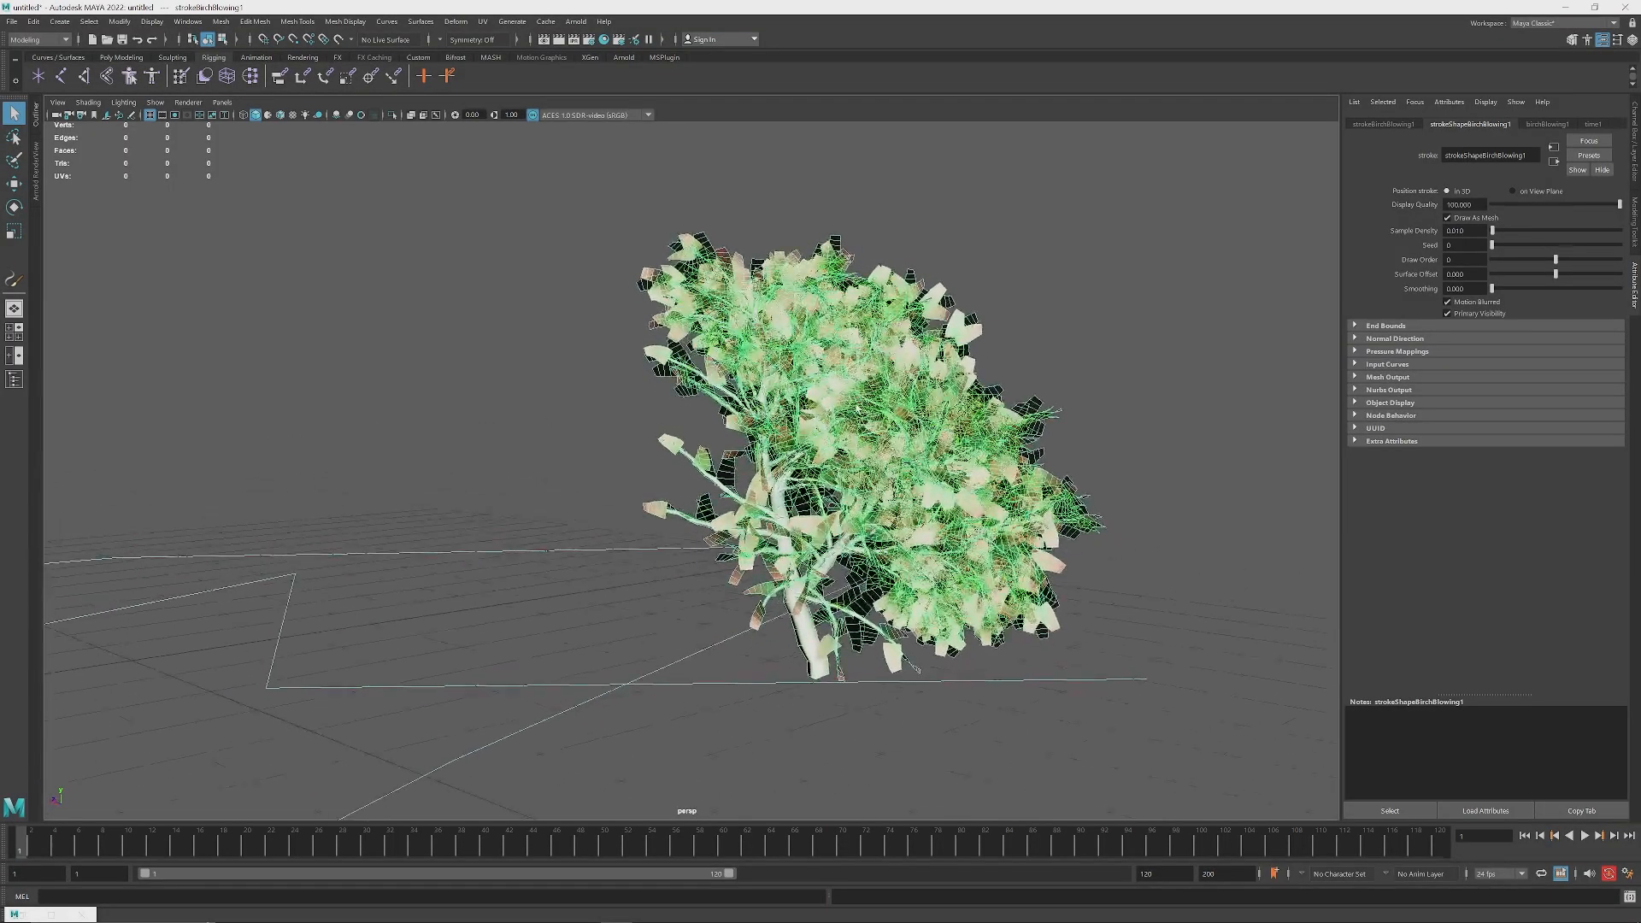
{"action": "middle_click_drag", "start_coordinate": [824, 386], "coordinate": [765, 359], "text": "alt"}
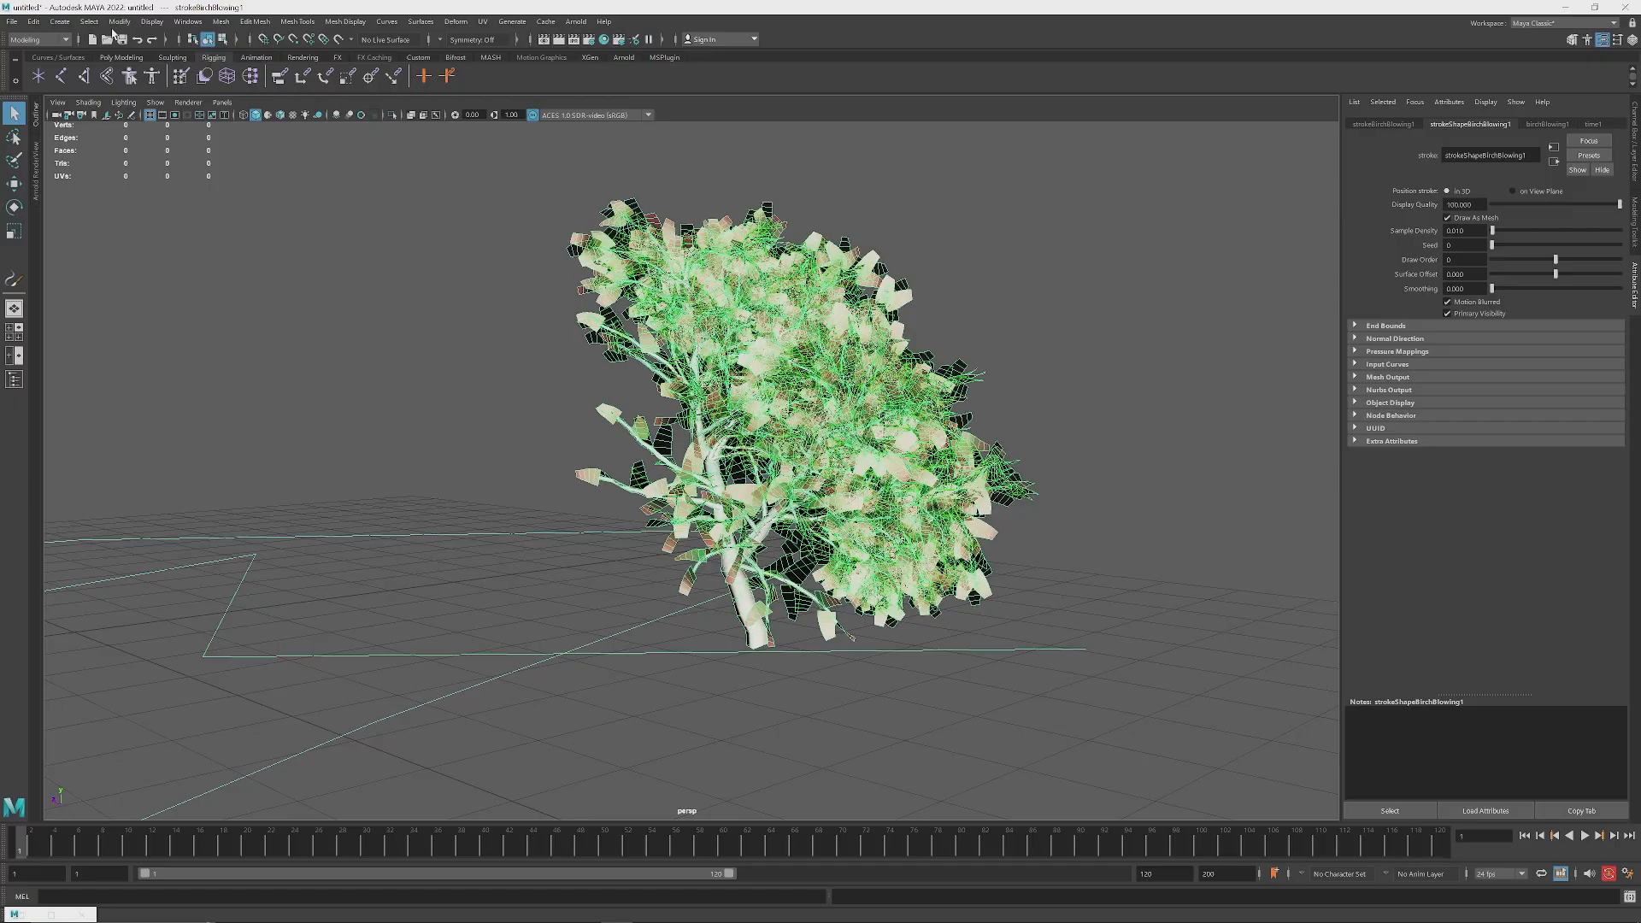
Step: Open the Paint Effects to Polygons conversion options, enable Quad output and set the poly limit to 1000000
{"action": "left_click", "coordinate": [189, 22]}
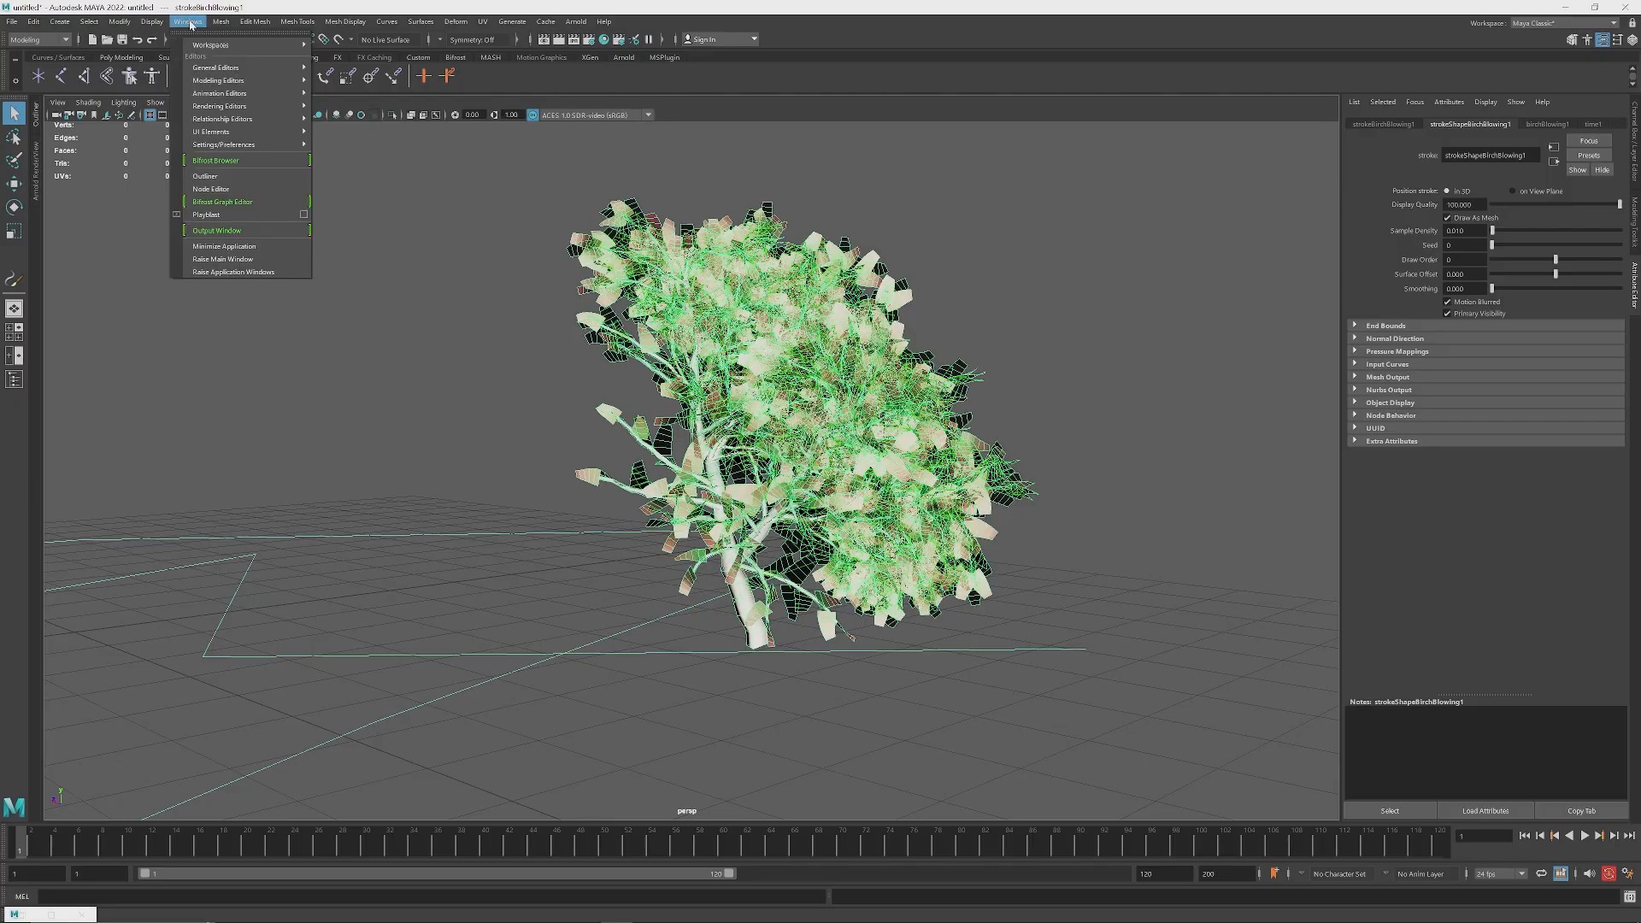
{"action": "mouse_move", "coordinate": [124, 25]}
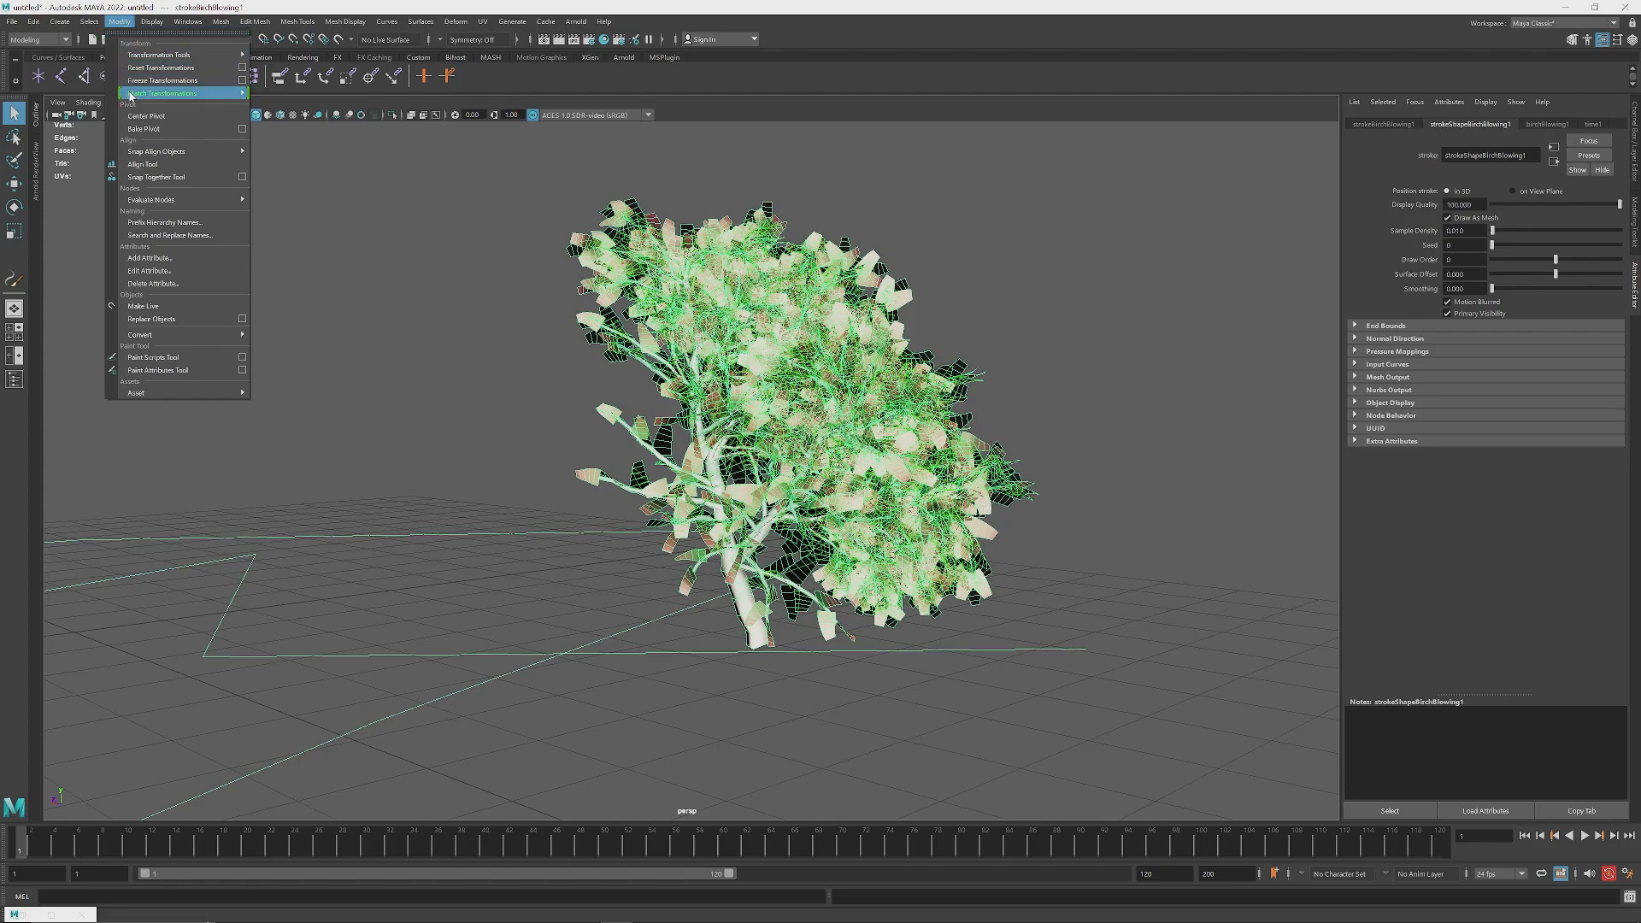
{"action": "mouse_move", "coordinate": [191, 336]}
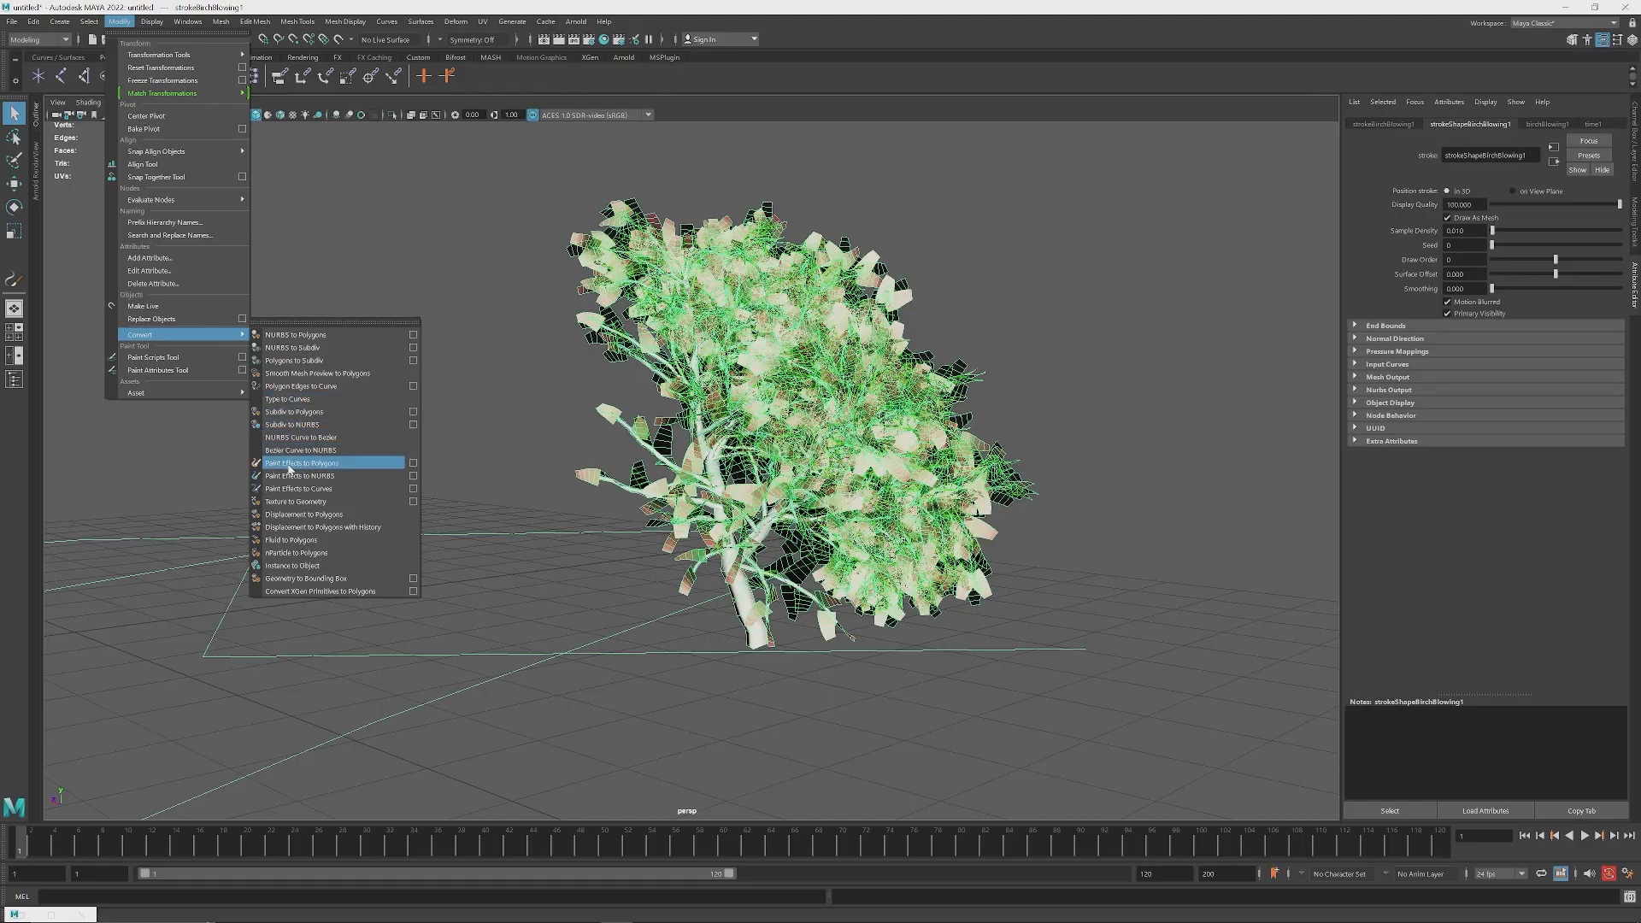
{"action": "left_click", "coordinate": [413, 464]}
{"action": "left_click_drag", "start_coordinate": [1245, 144], "coordinate": [568, 170]}
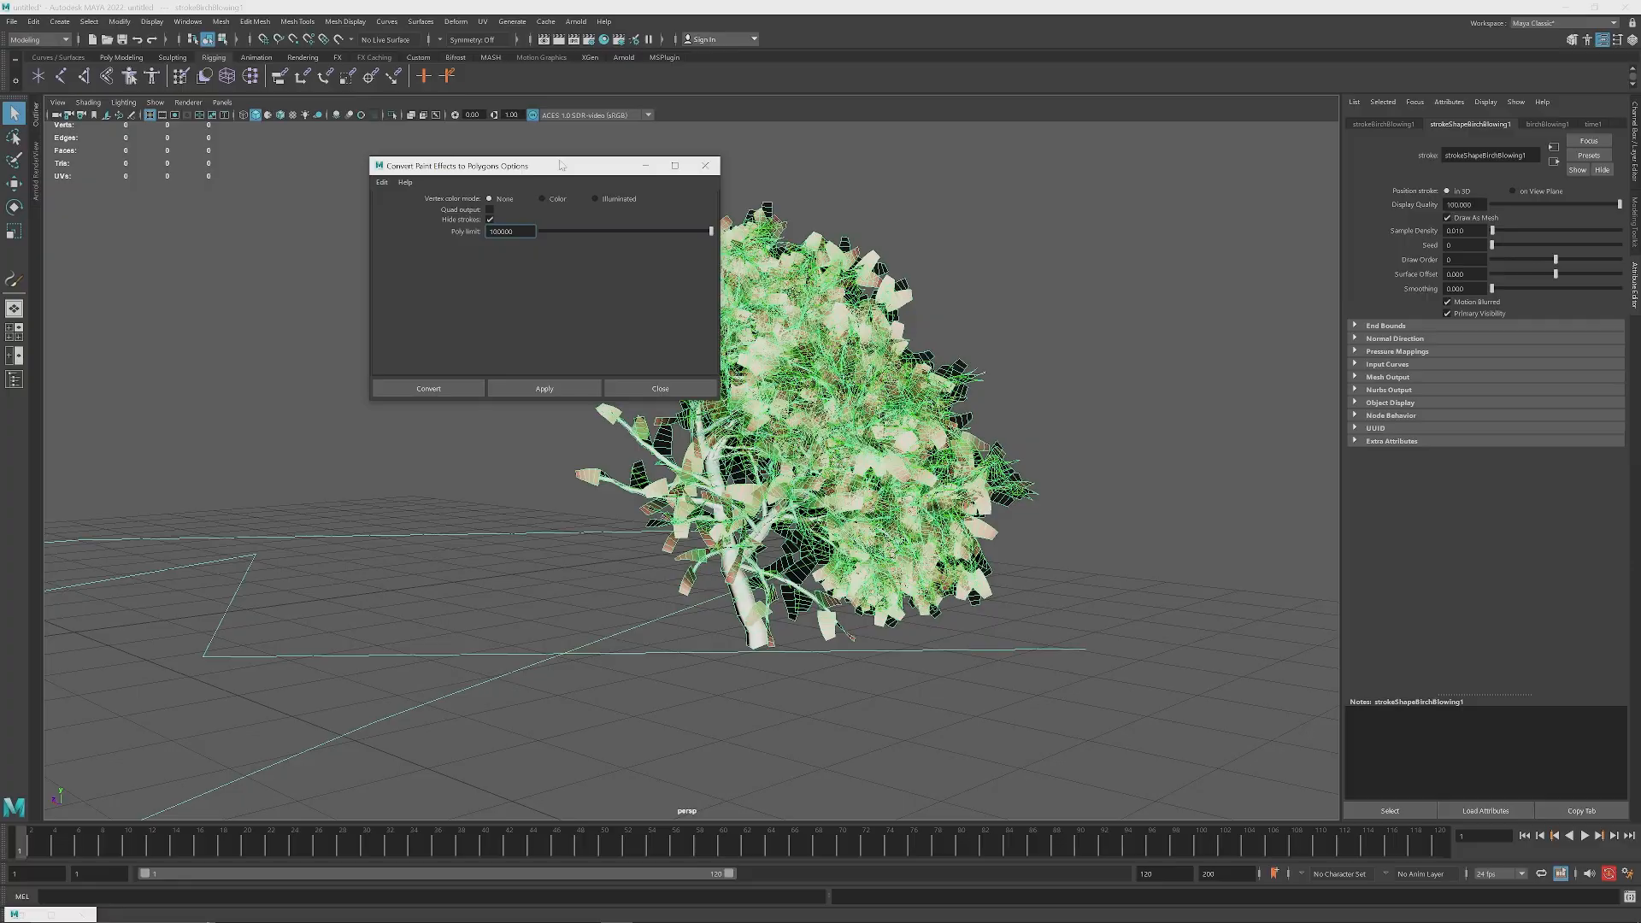
{"action": "mouse_move", "coordinate": [522, 231]}
{"action": "left_mouse_down"}
{"action": "mouse_move", "coordinate": [479, 238]}
{"action": "mouse_move", "coordinate": [517, 232]}
{"action": "left_mouse_up"}
{"action": "left_click", "coordinate": [516, 231]}
{"action": "double_click", "coordinate": [511, 237]}
{"action": "left_click", "coordinate": [525, 232]}
{"action": "left_click_drag", "start_coordinate": [485, 167], "coordinate": [496, 180]}
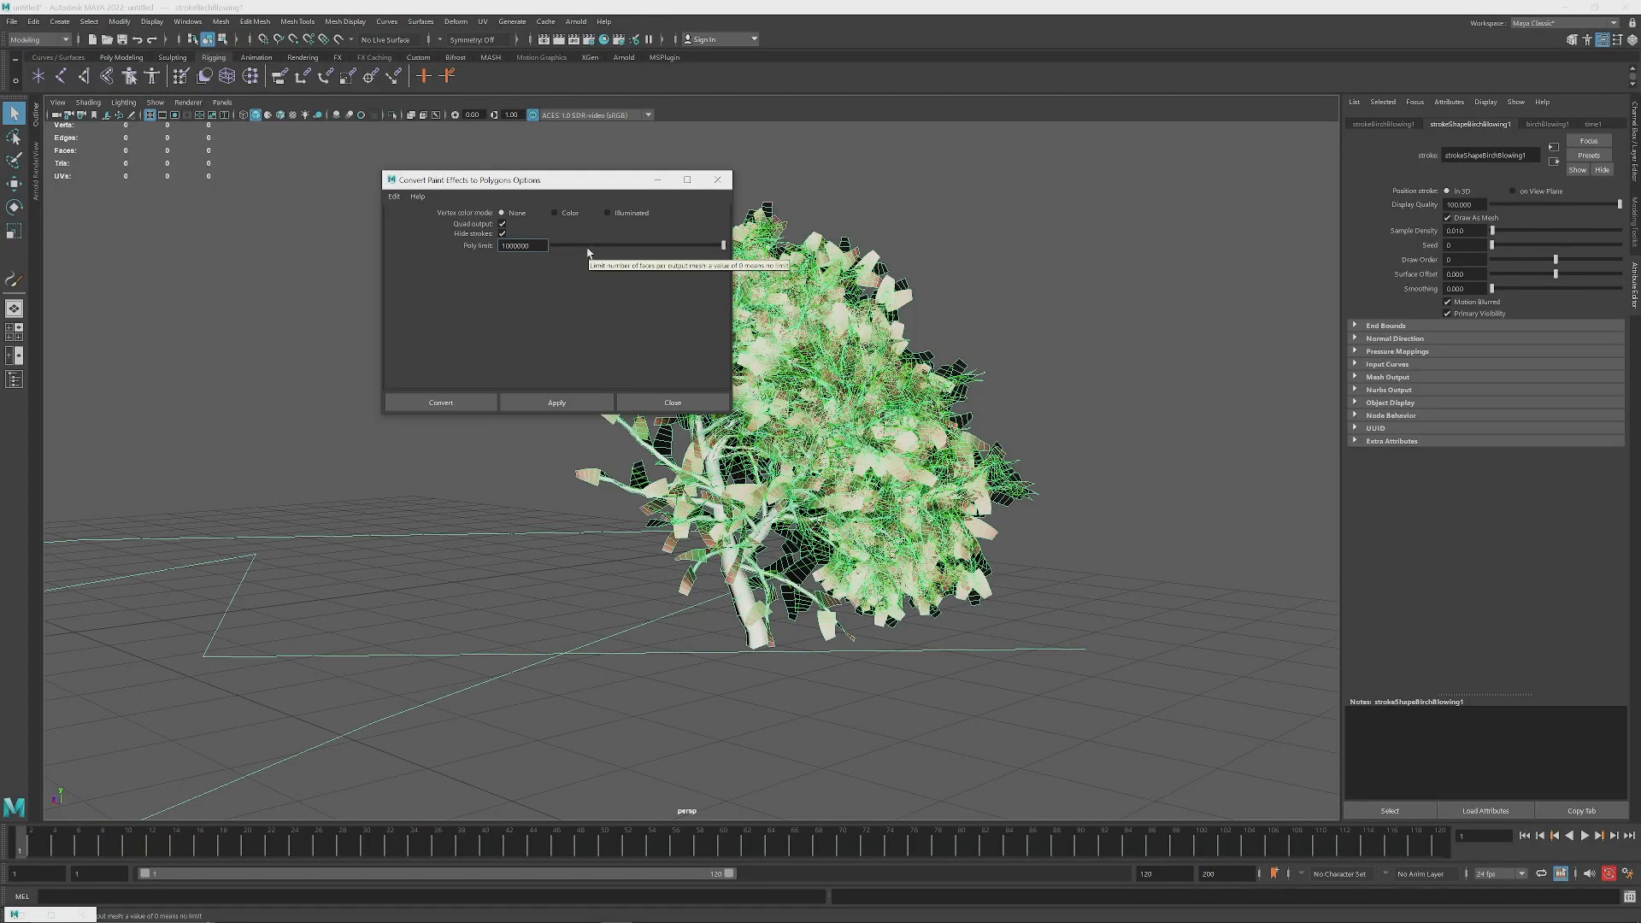
Step: Convert the birch stroke to polygons with Quad output and Hide strokes enabled
{"action": "left_click", "coordinate": [503, 224]}
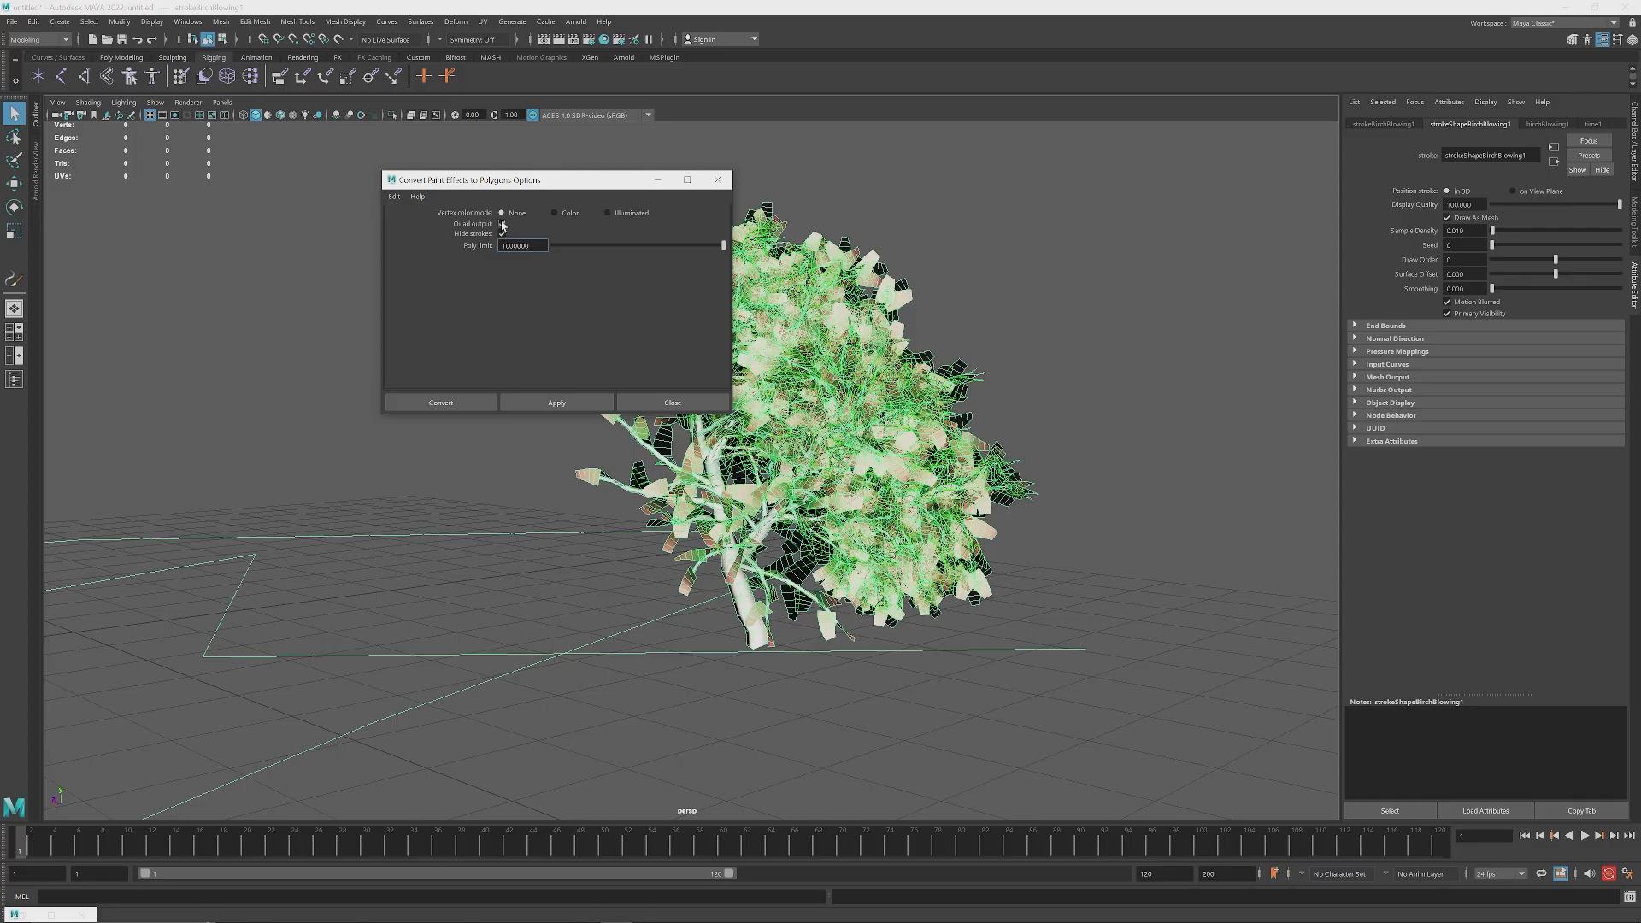
{"action": "left_click", "coordinate": [502, 234]}
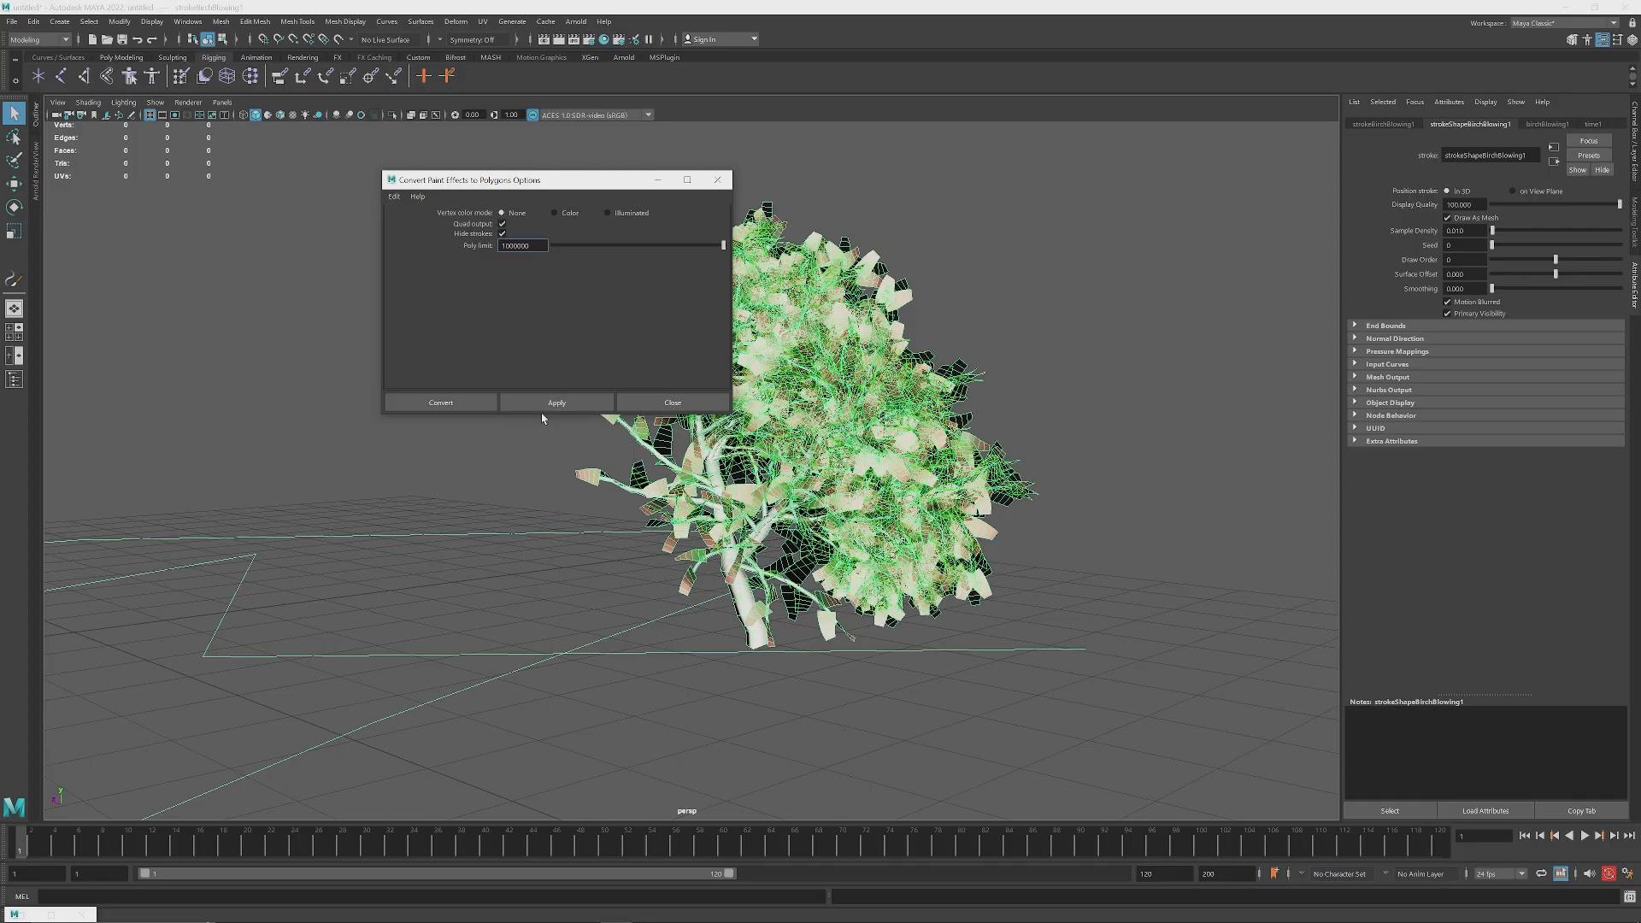
{"action": "left_click", "coordinate": [440, 403]}
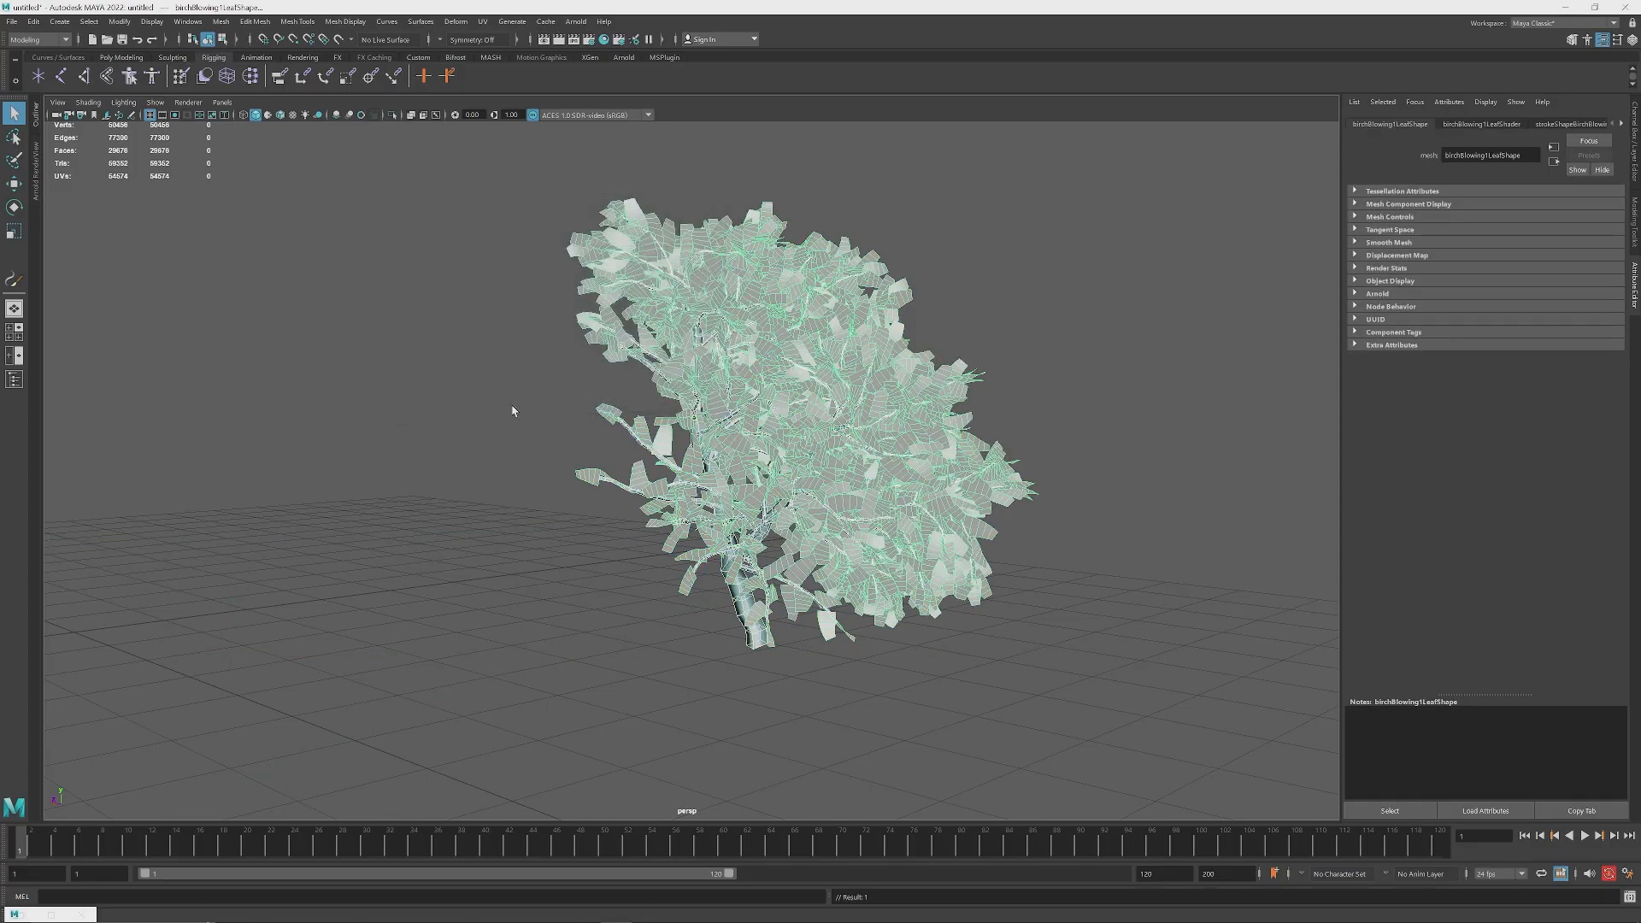
Step: Inspect the converted tree from all sides, selecting its leaf mesh to examine the leaf polygons and branches up close
{"action": "left_click_drag", "start_coordinate": [841, 433], "coordinate": [698, 429], "text": "alt"}
{"action": "middle_click_drag", "start_coordinate": [699, 429], "coordinate": [757, 366], "text": "alt"}
{"action": "left_click", "coordinate": [886, 385]}
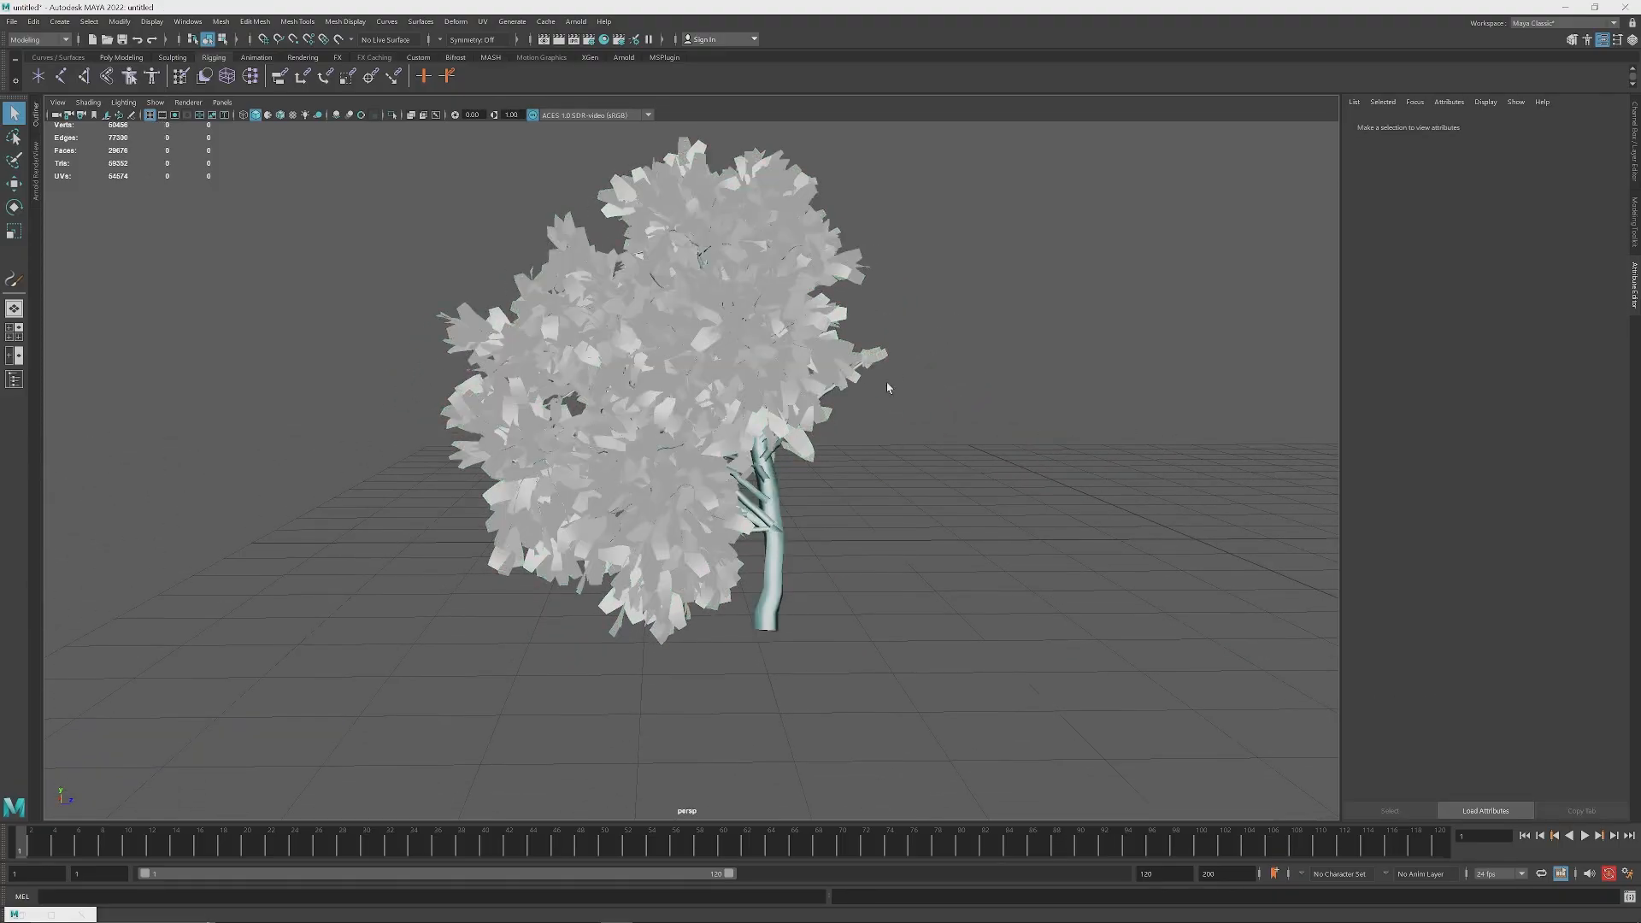
{"action": "left_click_drag", "start_coordinate": [887, 385], "coordinate": [802, 344], "text": "alt"}
{"action": "left_click", "coordinate": [802, 345]}
{"action": "scroll", "coordinate": [737, 341], "scroll_direction": "up", "scroll_amount": 6}
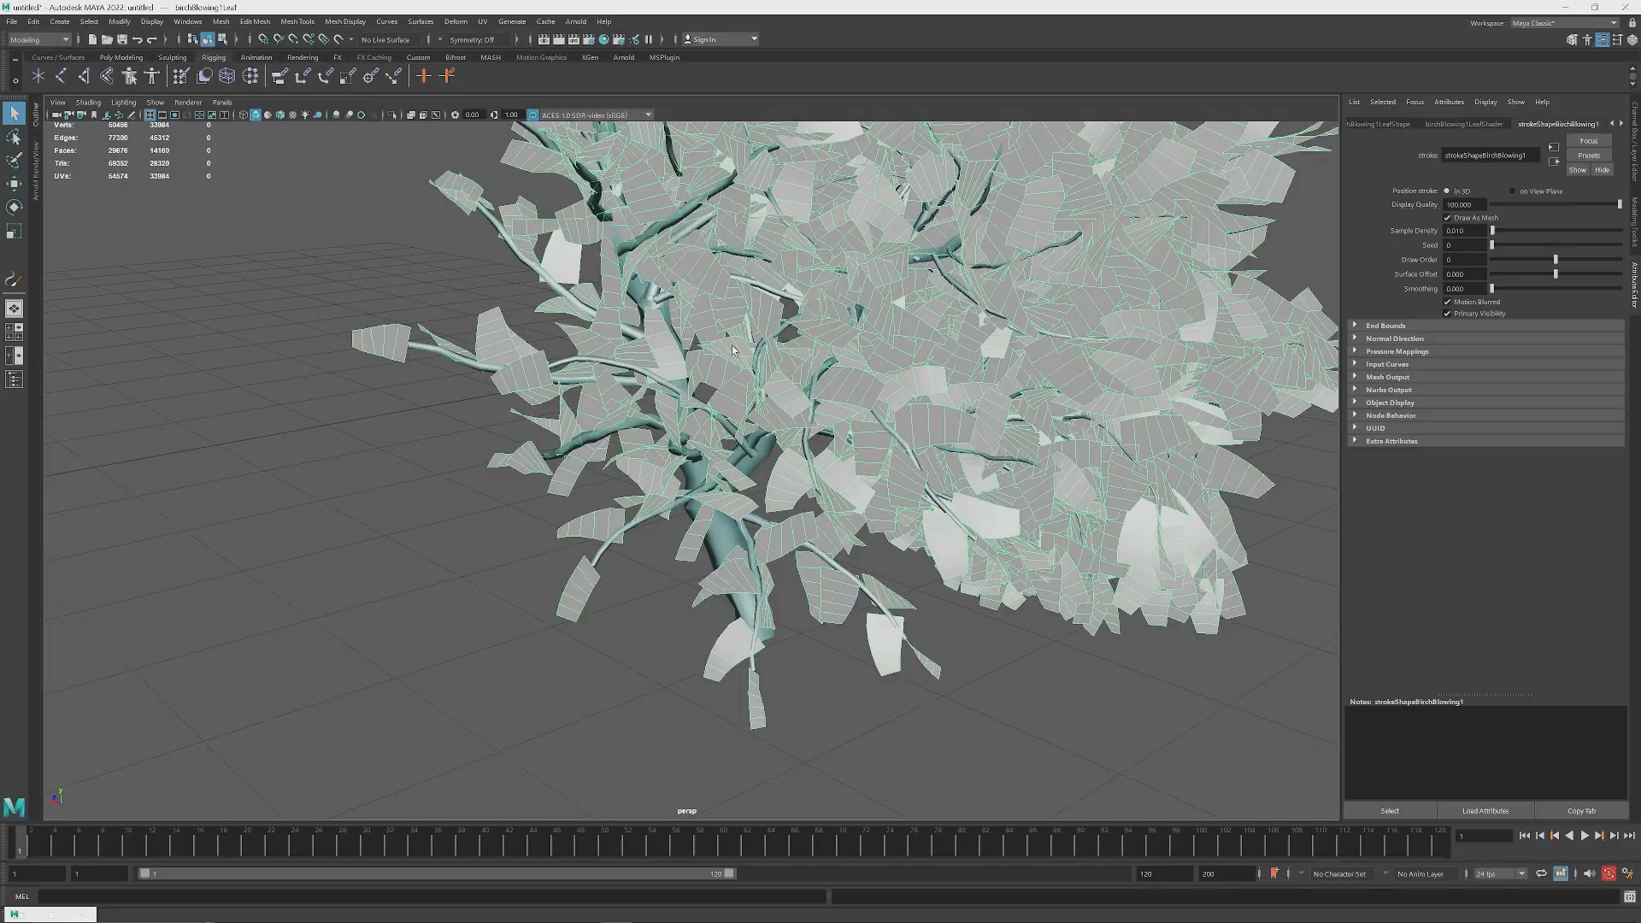
{"action": "scroll", "coordinate": [747, 339], "scroll_direction": "up", "scroll_amount": 6}
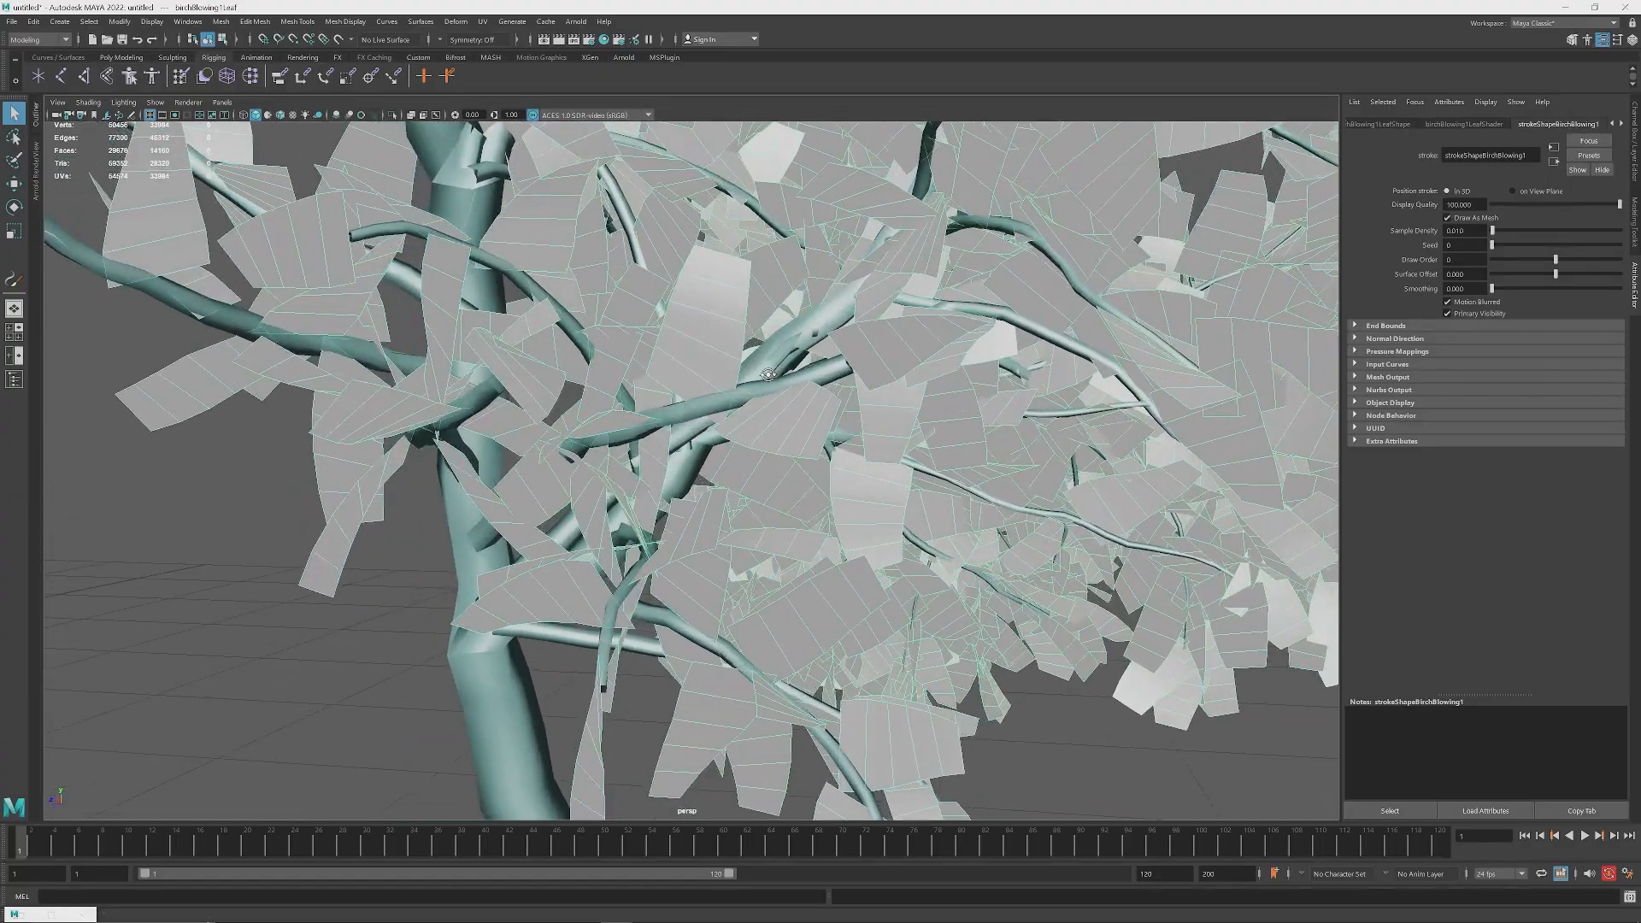
{"action": "scroll", "coordinate": [716, 360], "scroll_direction": "down", "scroll_amount": 10}
{"action": "left_click_drag", "start_coordinate": [719, 361], "coordinate": [718, 560], "text": "alt"}
{"action": "scroll", "coordinate": [730, 392], "scroll_direction": "up", "scroll_amount": 4}
{"action": "scroll", "coordinate": [741, 398], "scroll_direction": "down", "scroll_amount": 3}
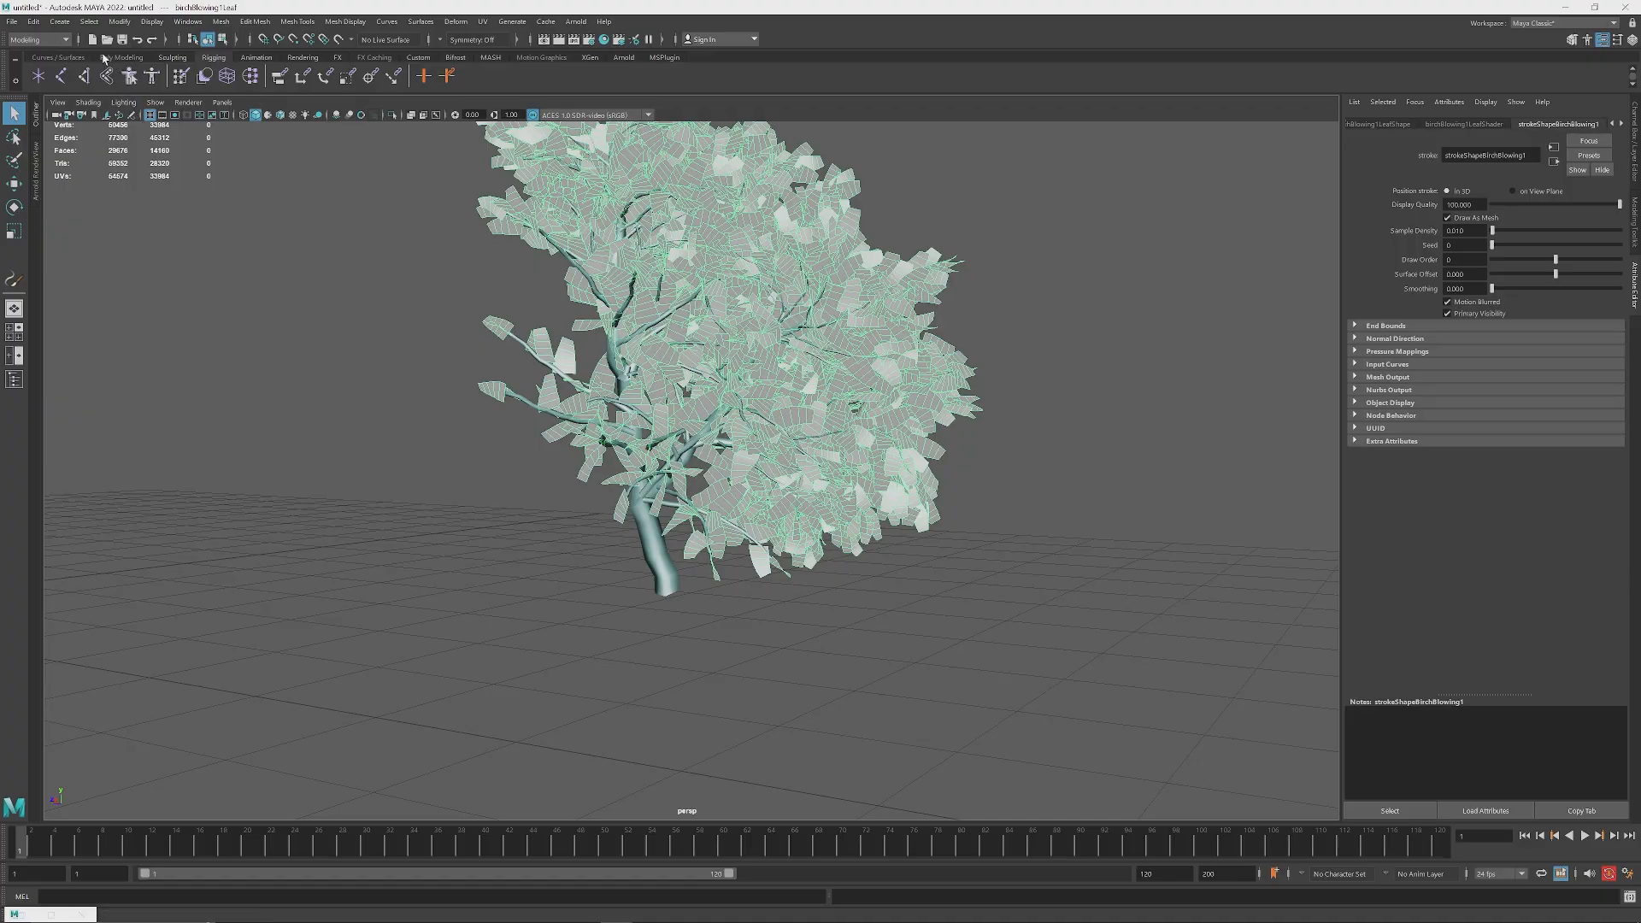
Step: Create a polygon plane at the grid's centre and scale it up uniformly to cover the whole grid as ground
{"action": "left_click", "coordinate": [127, 59]}
{"action": "left_click", "coordinate": [151, 75]}
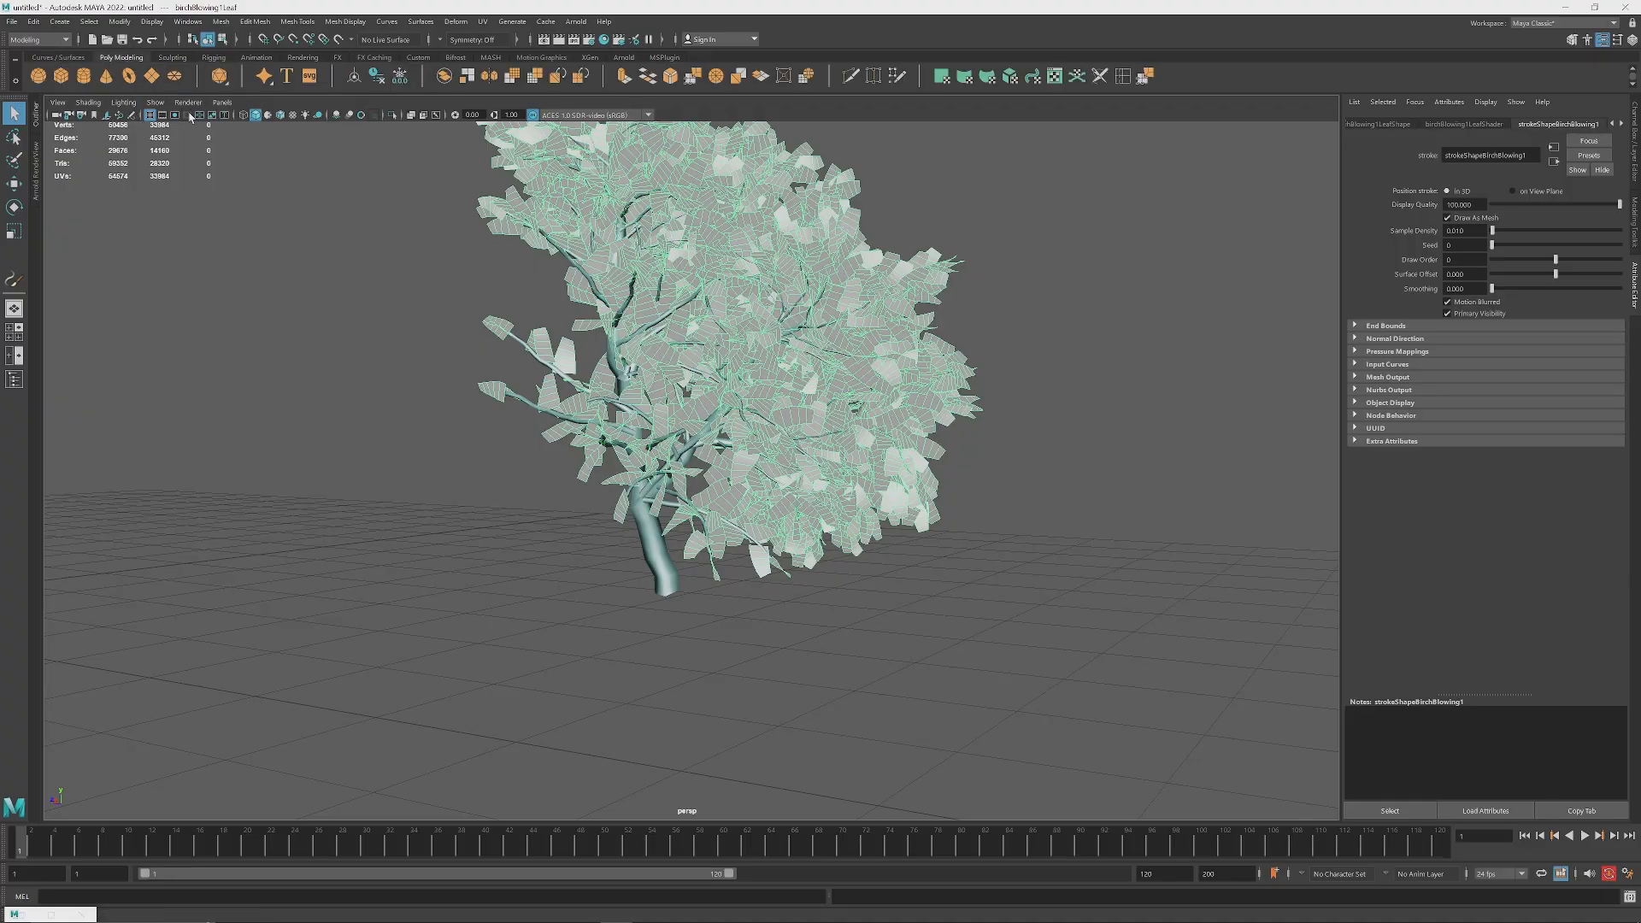
{"action": "scroll", "coordinate": [766, 589], "scroll_direction": "down", "scroll_amount": 2}
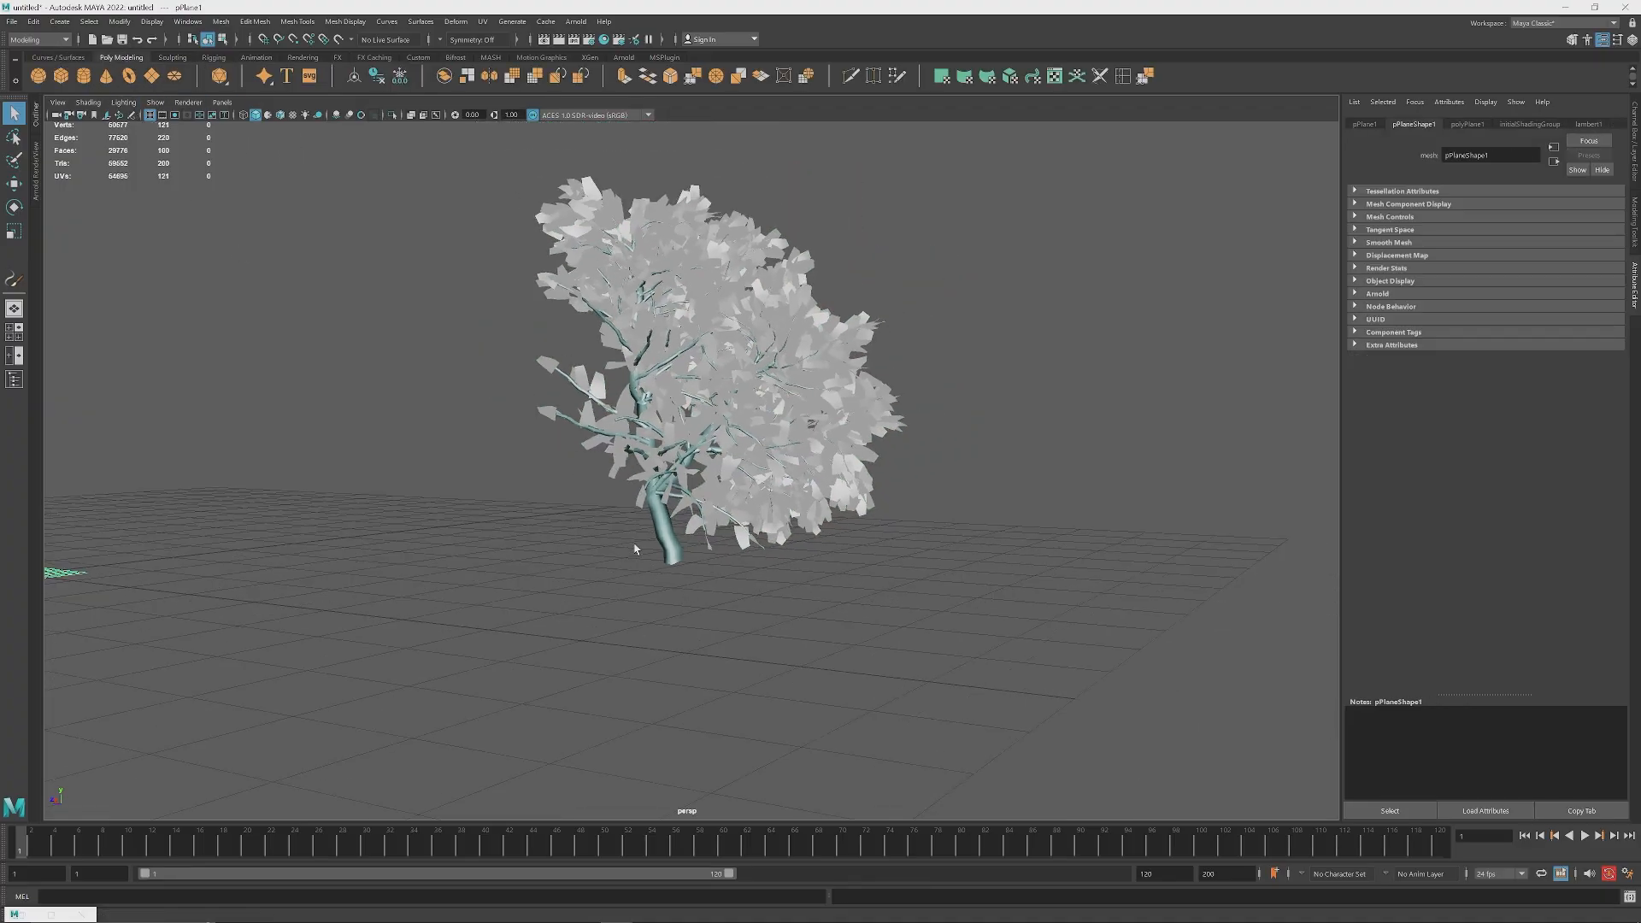
{"action": "scroll", "coordinate": [634, 539], "scroll_direction": "down", "scroll_amount": 2}
{"action": "left_click_drag", "start_coordinate": [634, 527], "coordinate": [825, 535], "text": "alt"}
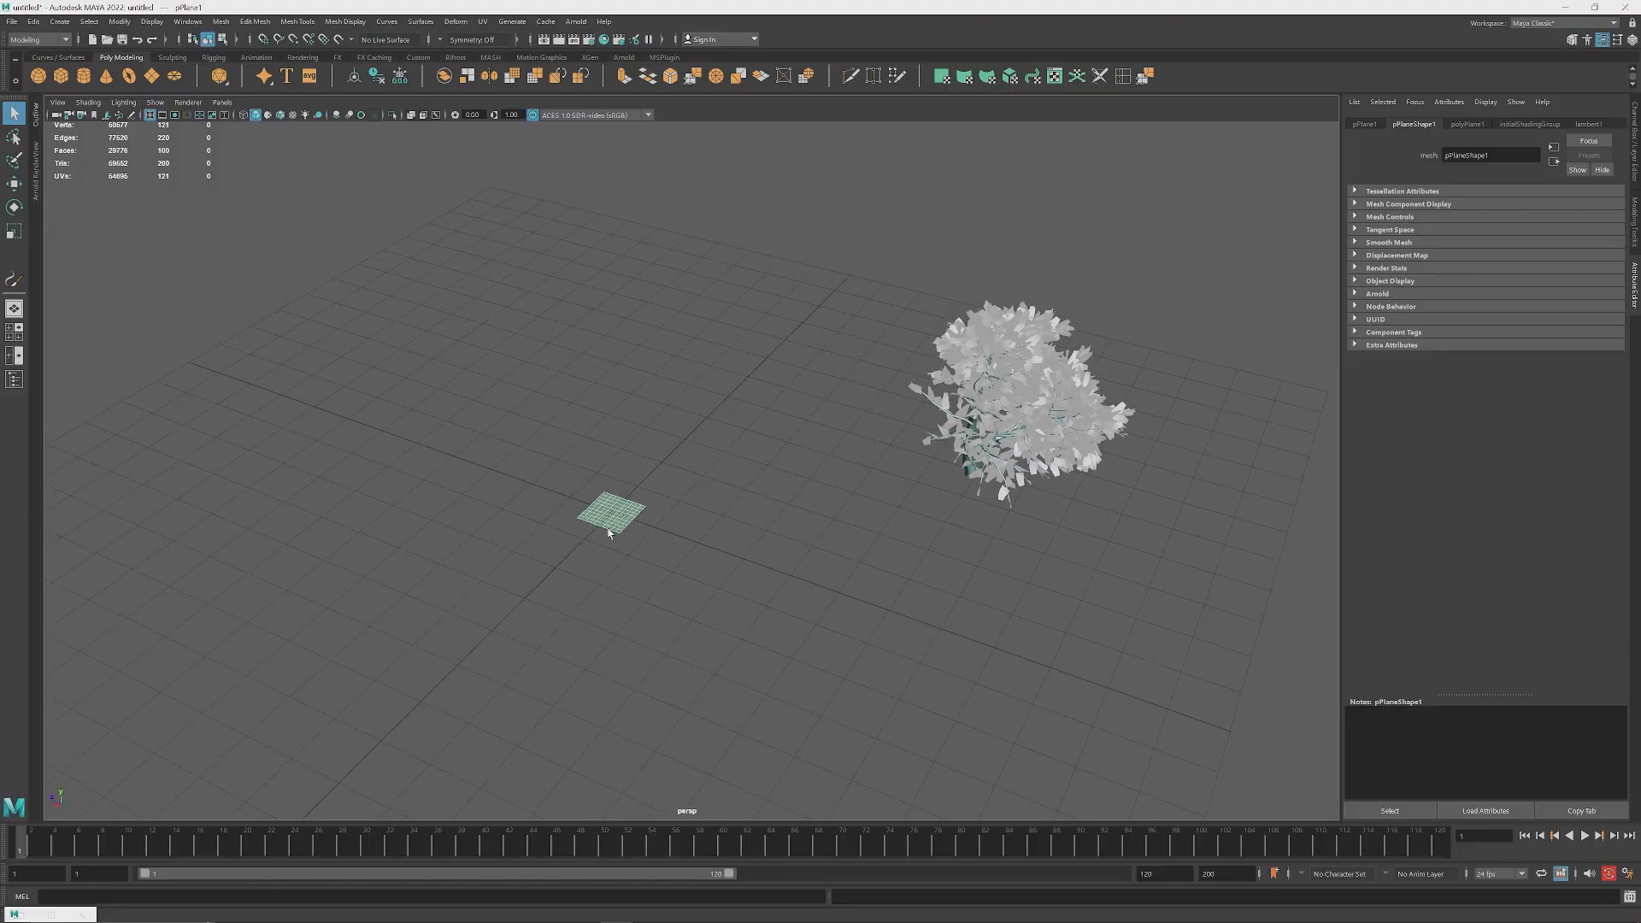
{"action": "key", "text": "r"}
{"action": "left_click_drag", "start_coordinate": [612, 513], "coordinate": [1453, 581]}
{"action": "key", "text": "q"}
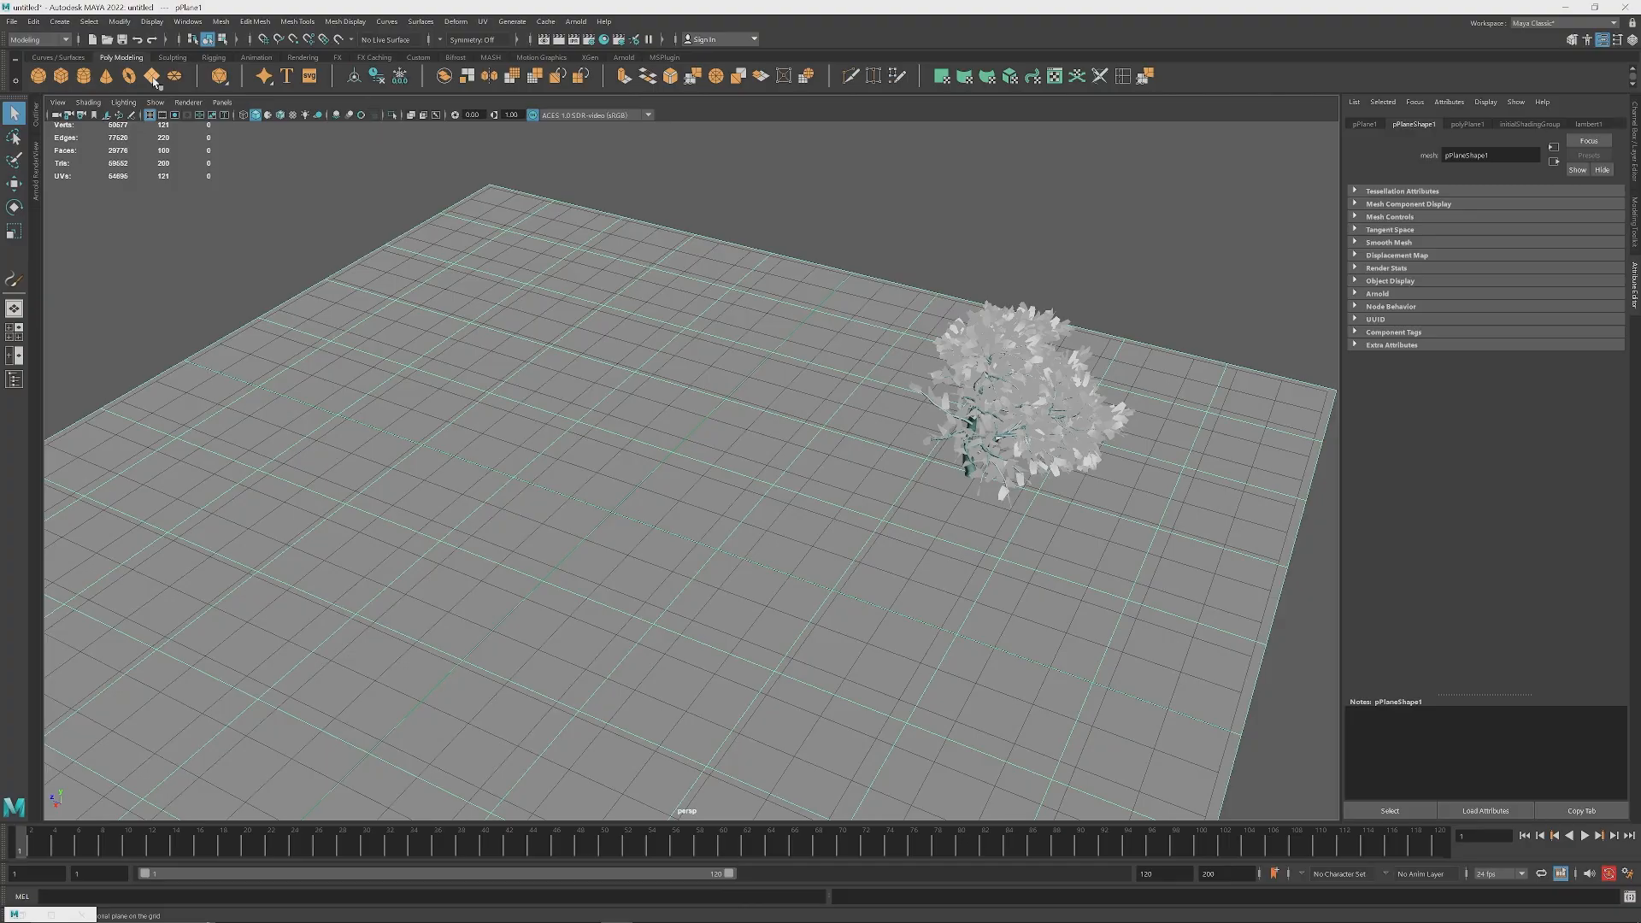
Step: Show the Outliner beside the perspective view and select the tree's whole mesh group, birchBlowing1MeshGroup
{"action": "left_click_drag", "start_coordinate": [773, 528], "coordinate": [911, 443], "text": "alt"}
{"action": "scroll", "coordinate": [913, 441], "scroll_direction": "up", "scroll_amount": 1}
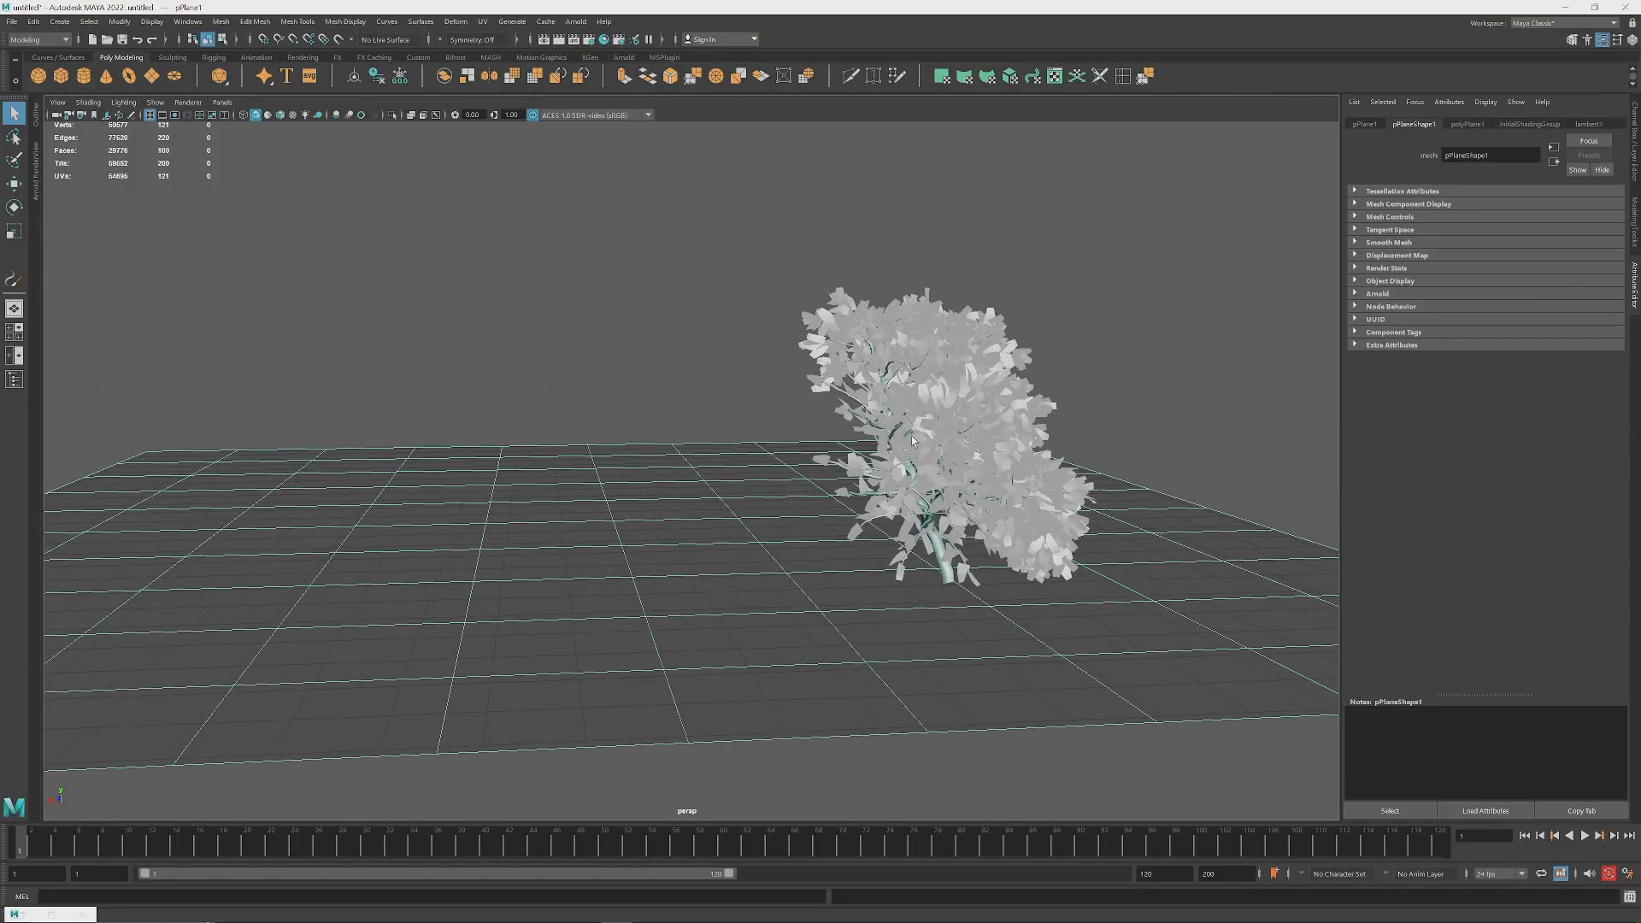
{"action": "left_click", "coordinate": [867, 423]}
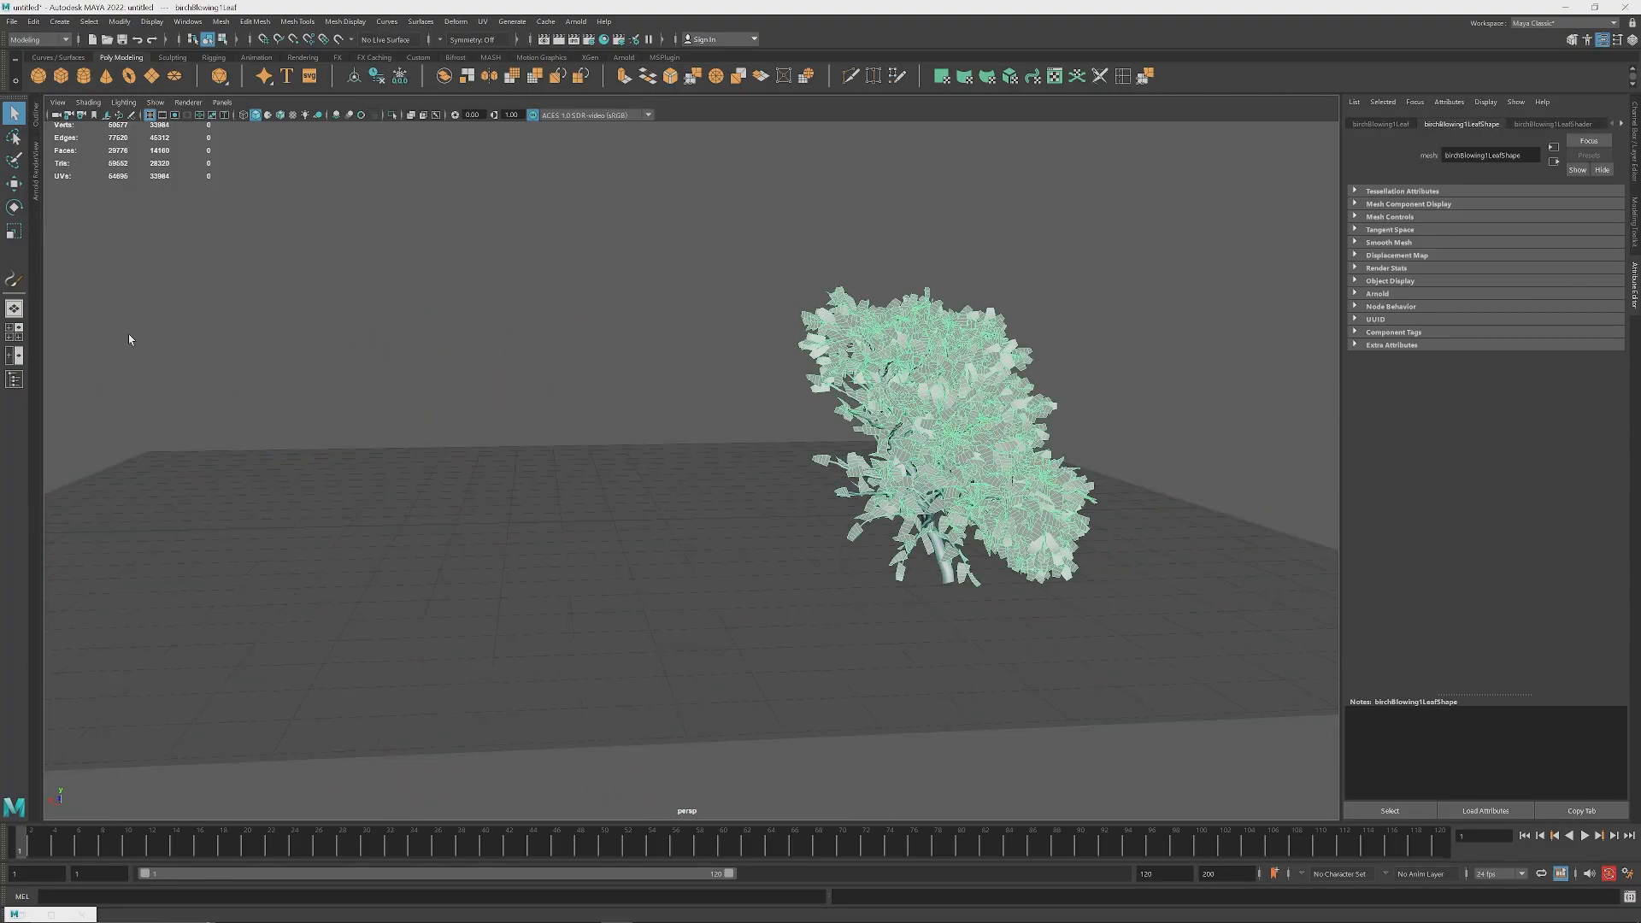
{"action": "left_click", "coordinate": [13, 379]}
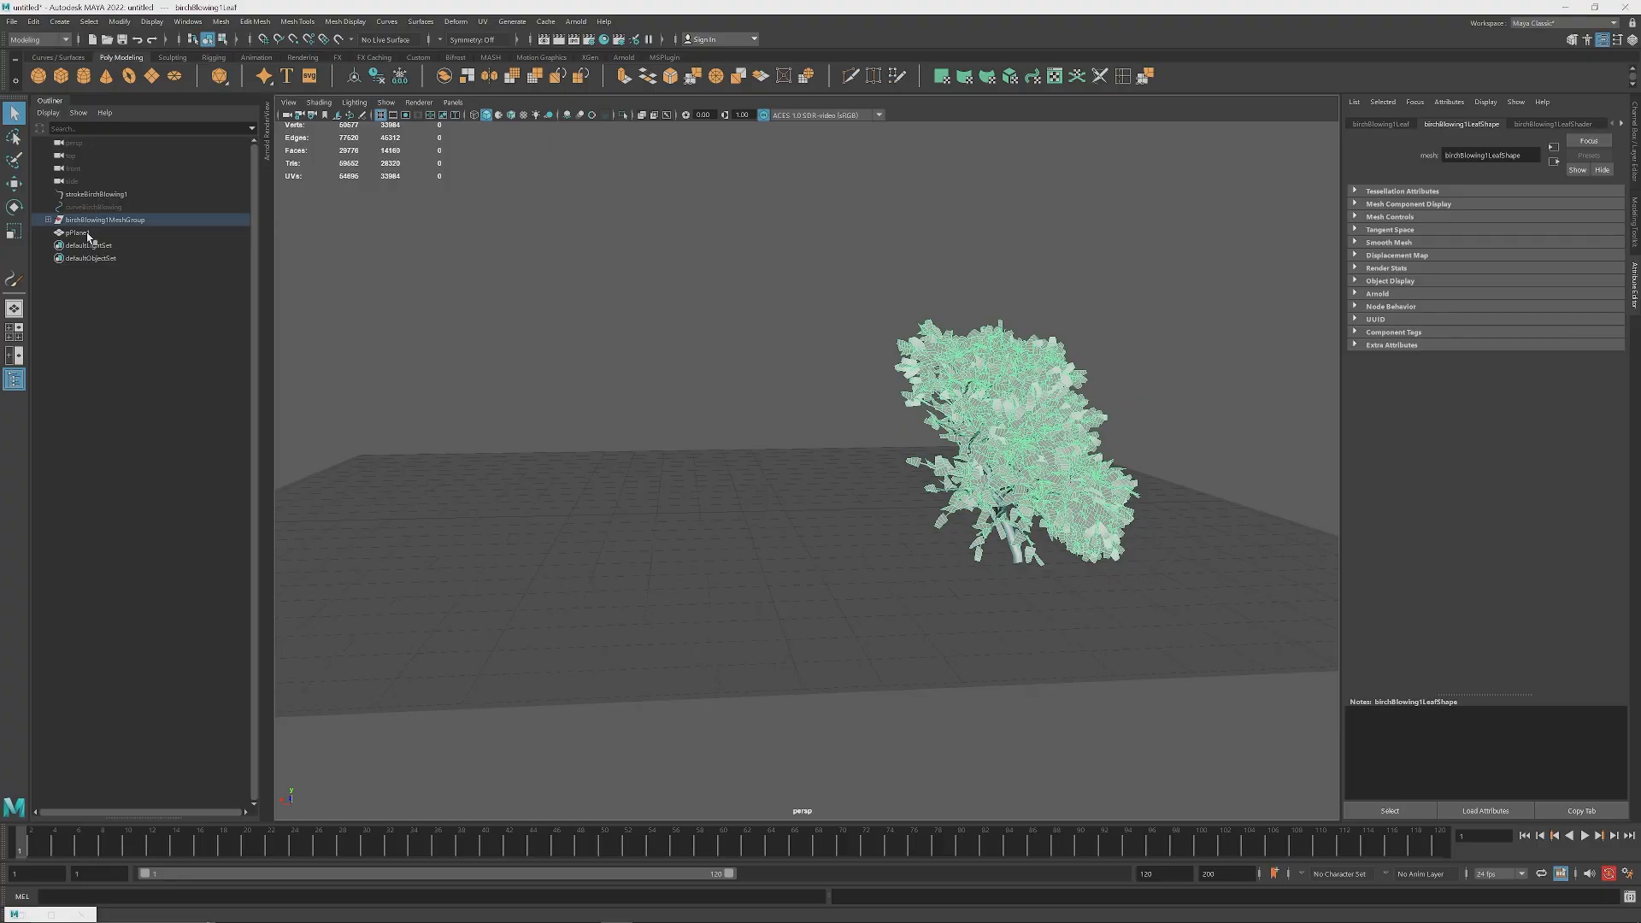
{"action": "left_click", "coordinate": [90, 221]}
{"action": "left_click_drag", "start_coordinate": [868, 464], "coordinate": [873, 474], "text": "alt"}
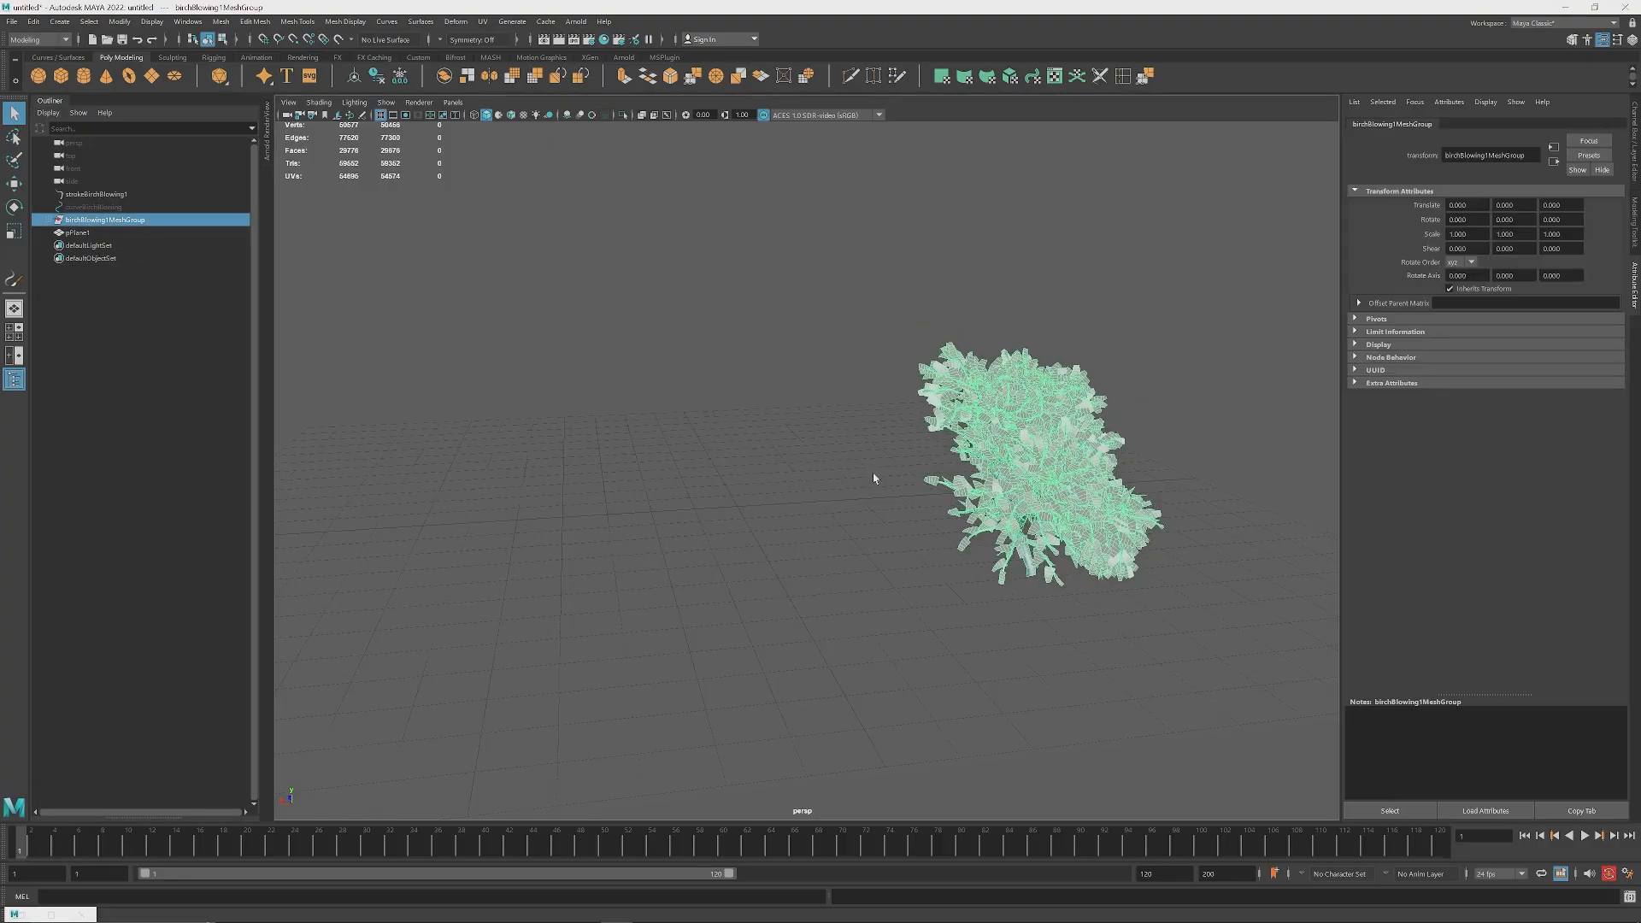
Step: Activate the Move tool and center the pivot of the birch mesh group on its geometry
{"action": "key", "text": "w"}
{"action": "left_click_drag", "start_coordinate": [777, 495], "coordinate": [938, 470], "text": "alt"}
{"action": "scroll", "coordinate": [691, 452], "scroll_direction": "up", "scroll_amount": 2}
{"action": "scroll", "coordinate": [772, 484], "scroll_direction": "down", "scroll_amount": 3}
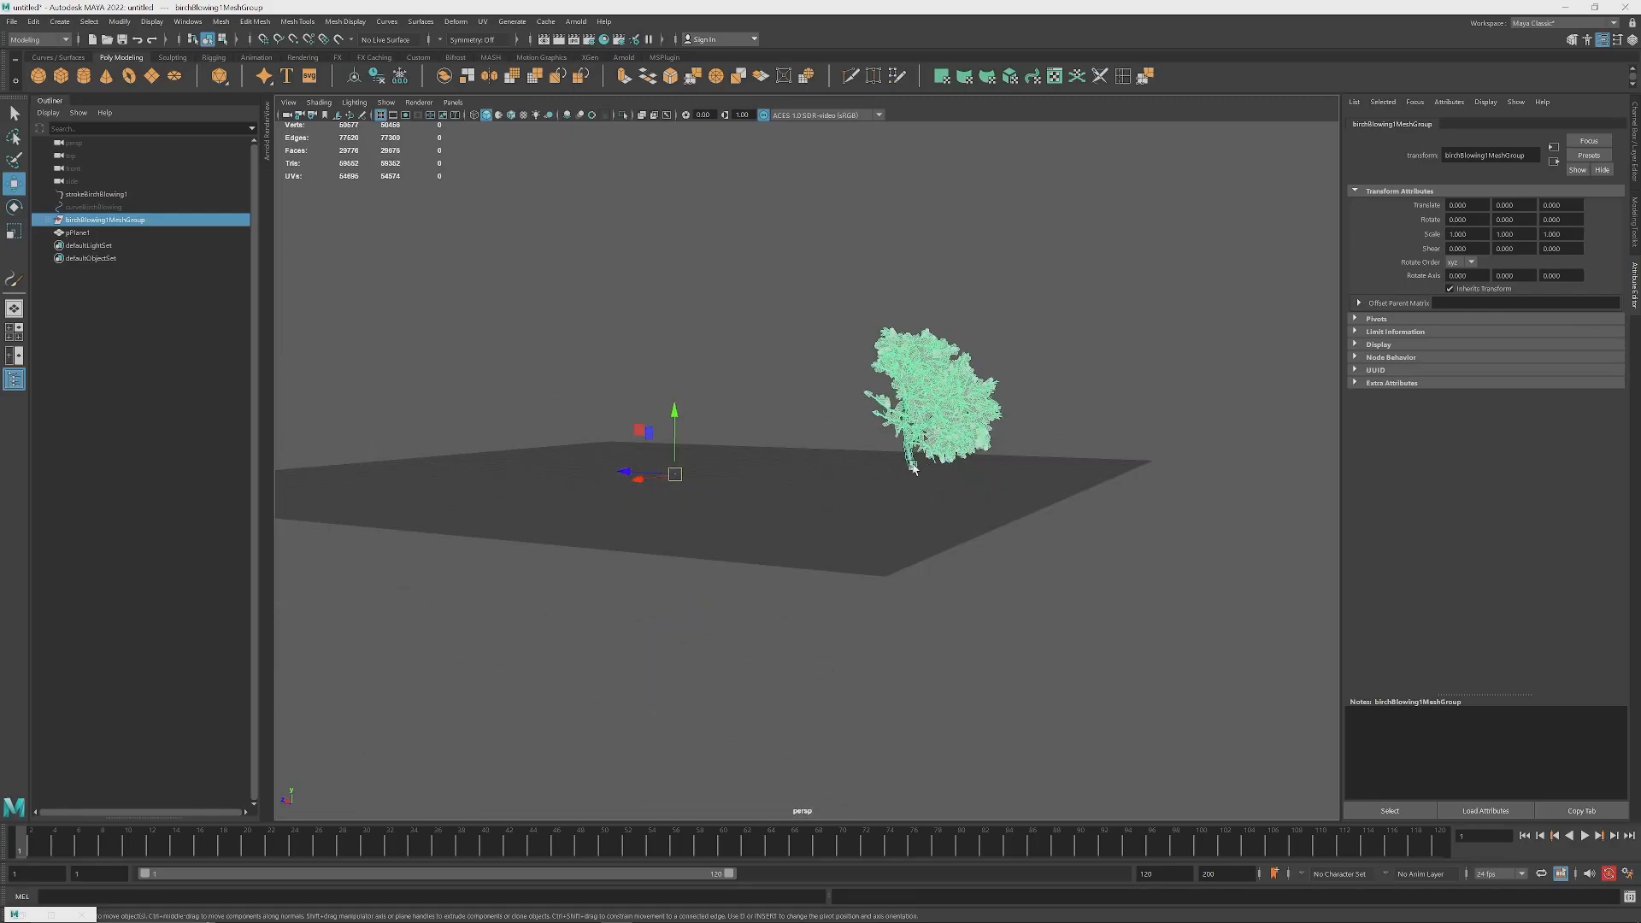
{"action": "scroll", "coordinate": [923, 470], "scroll_direction": "up", "scroll_amount": 2}
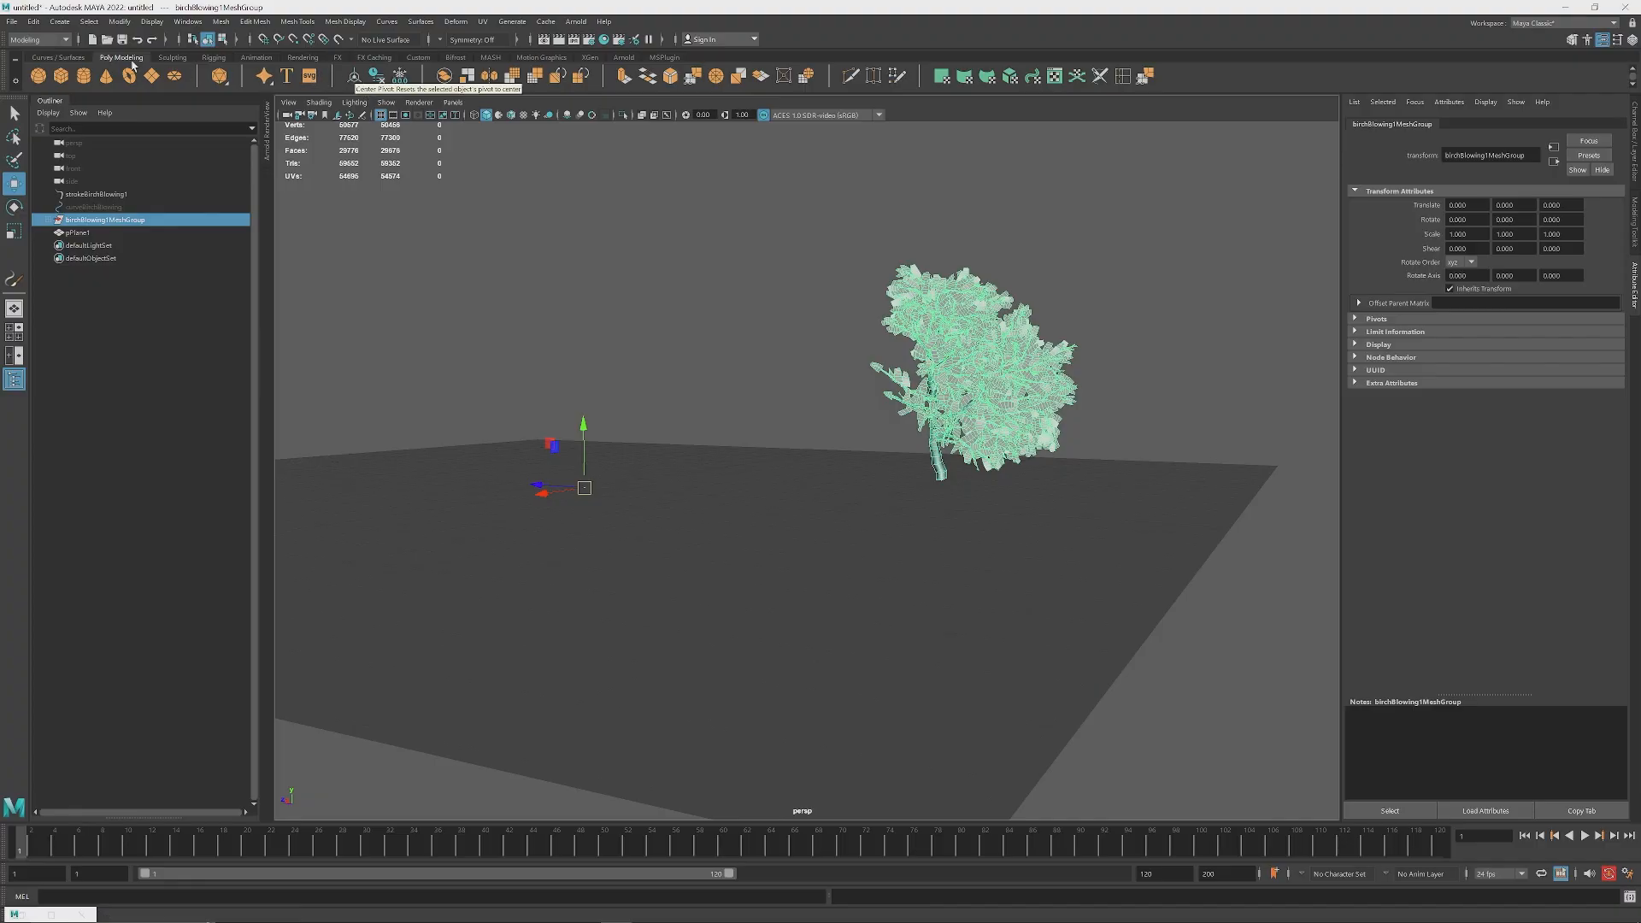
{"action": "left_click", "coordinate": [89, 21]}
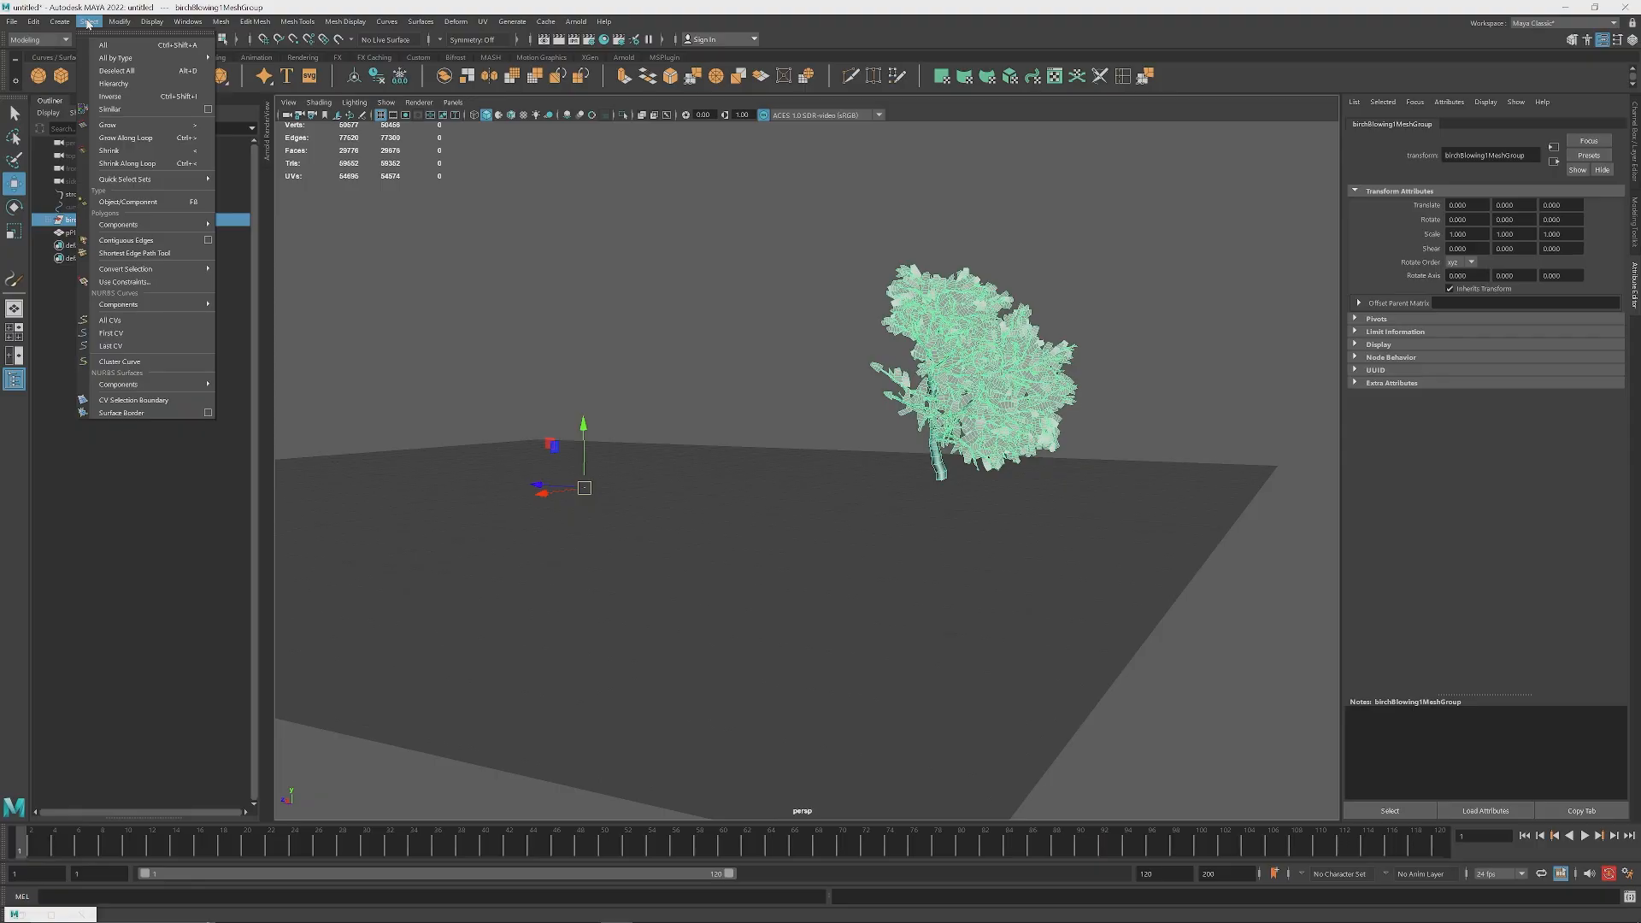
{"action": "left_click", "coordinate": [89, 21]}
{"action": "left_click", "coordinate": [34, 21]}
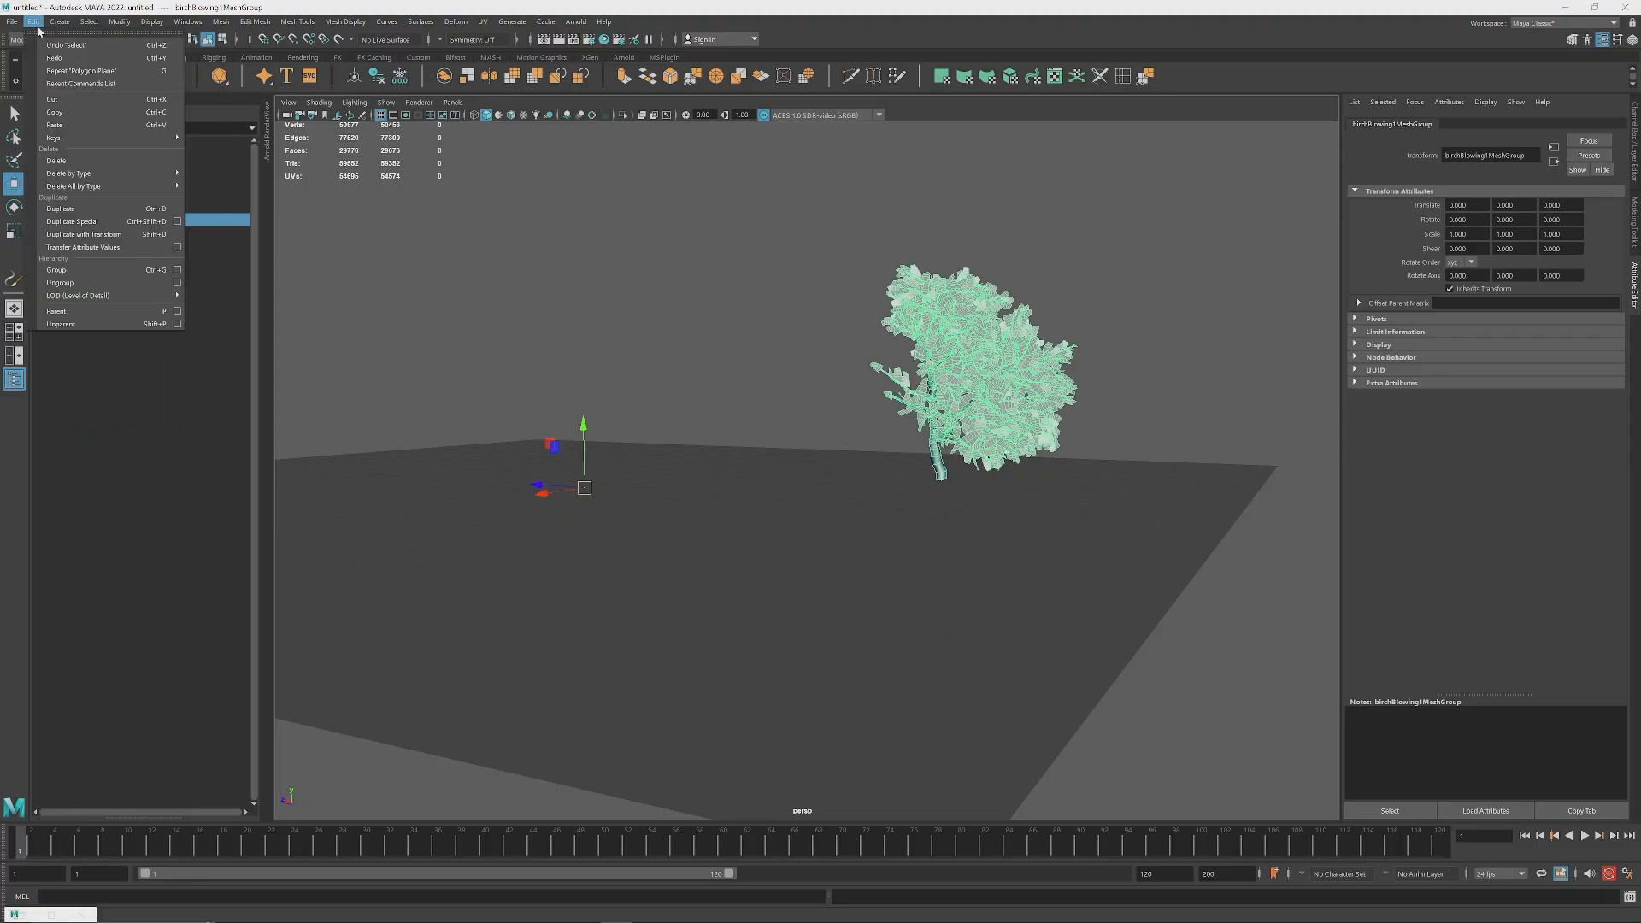
{"action": "mouse_move", "coordinate": [55, 24]}
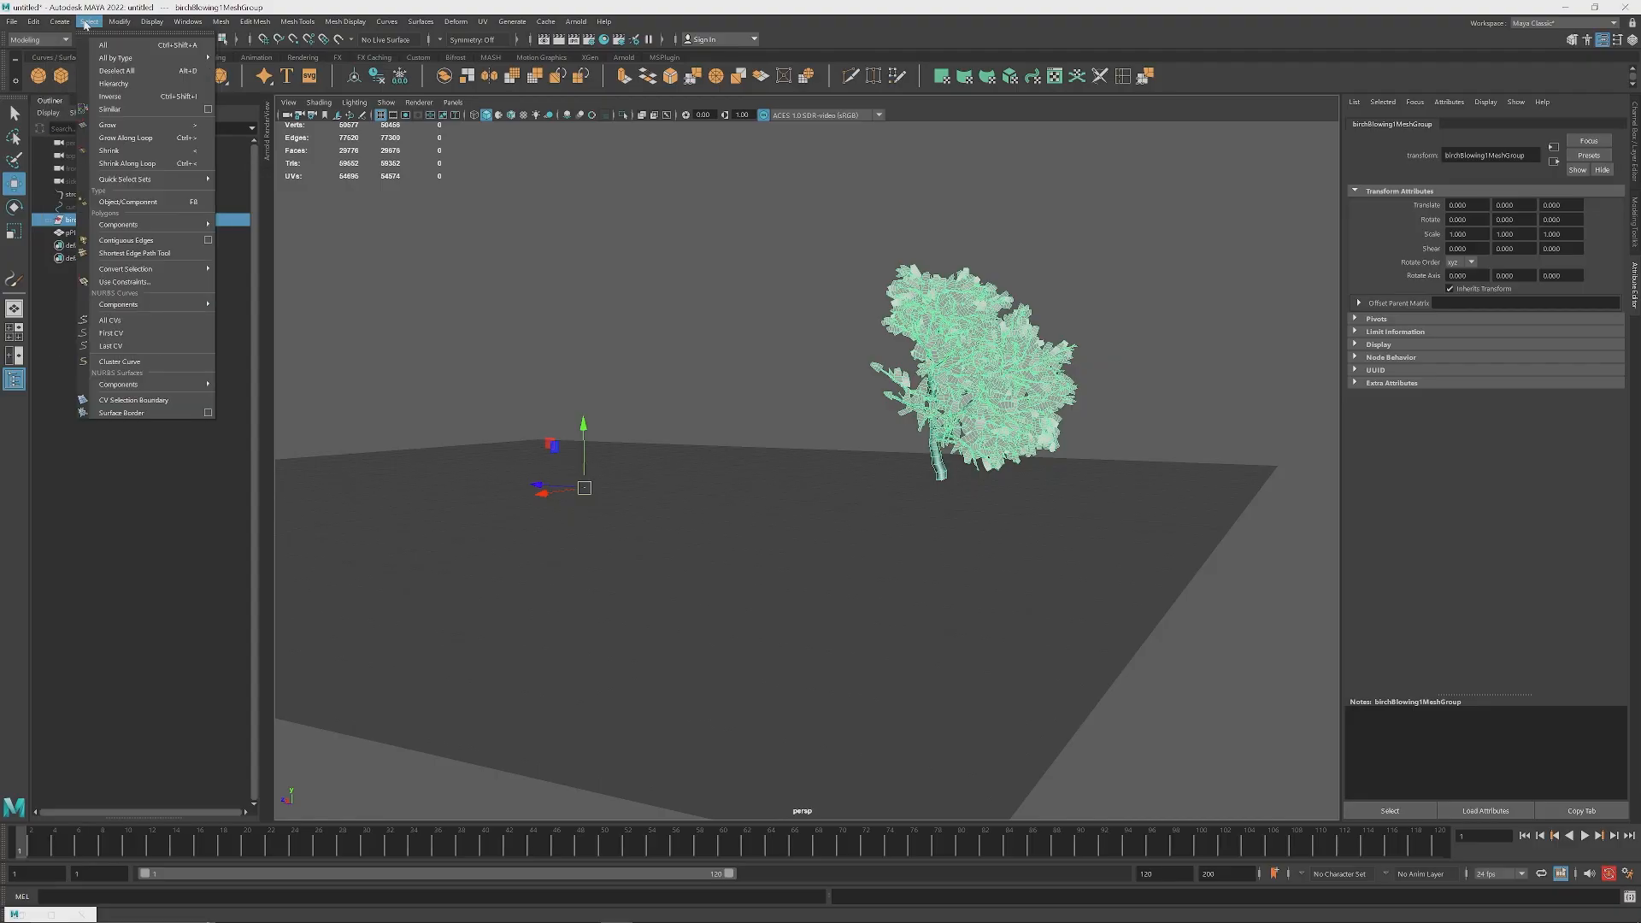
{"action": "left_click", "coordinate": [85, 23]}
{"action": "left_click", "coordinate": [118, 22]}
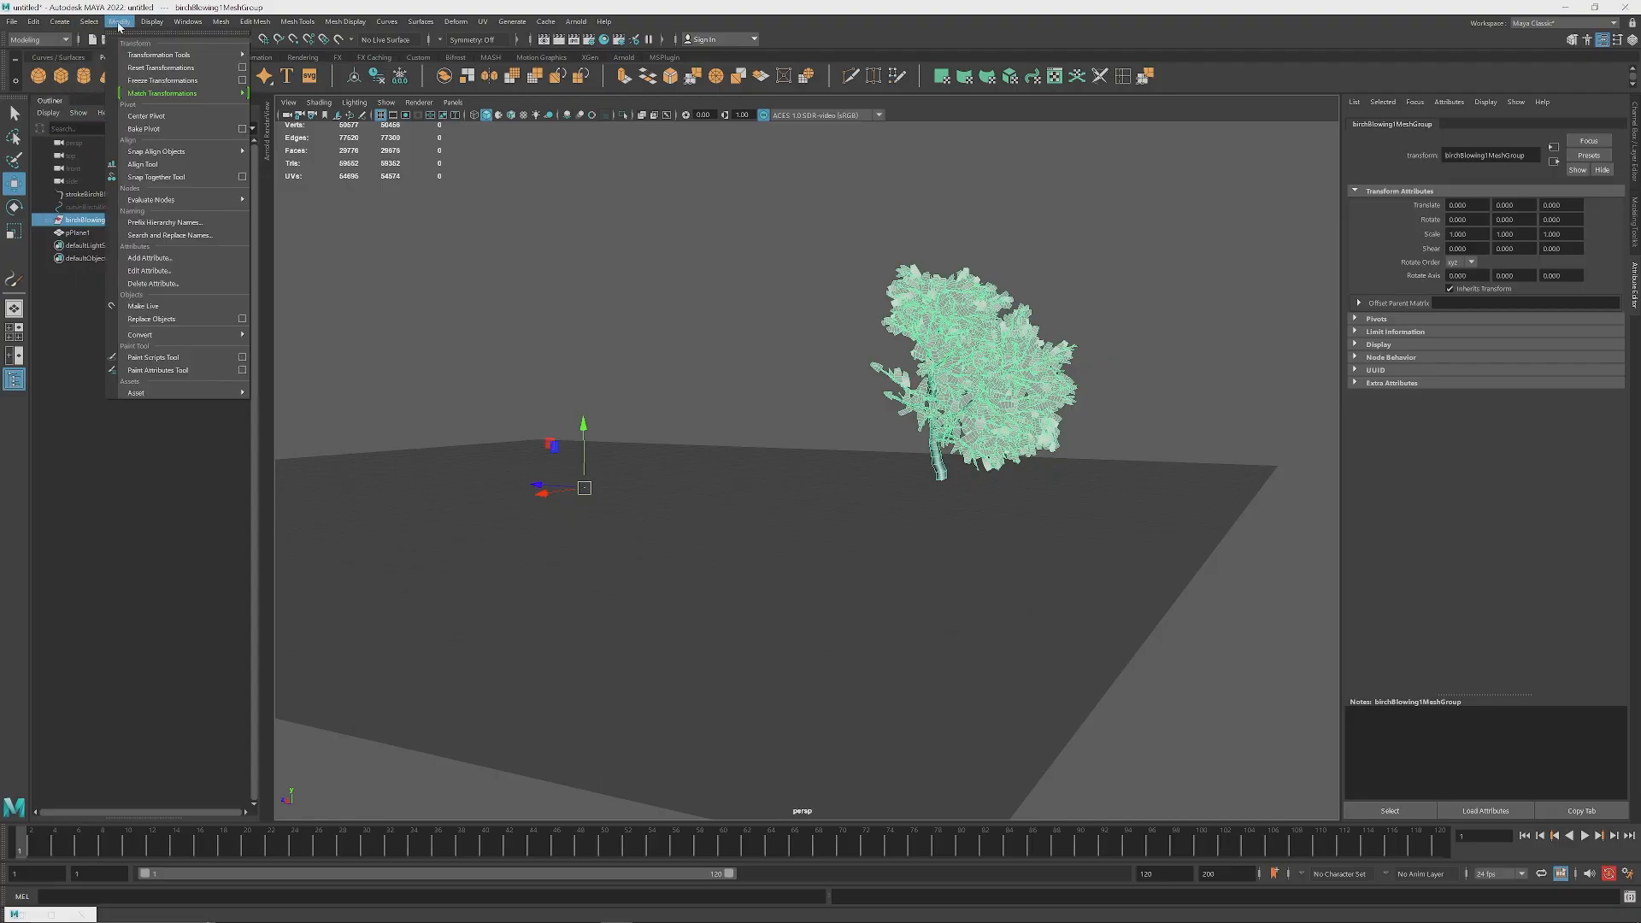
{"action": "left_click", "coordinate": [159, 120]}
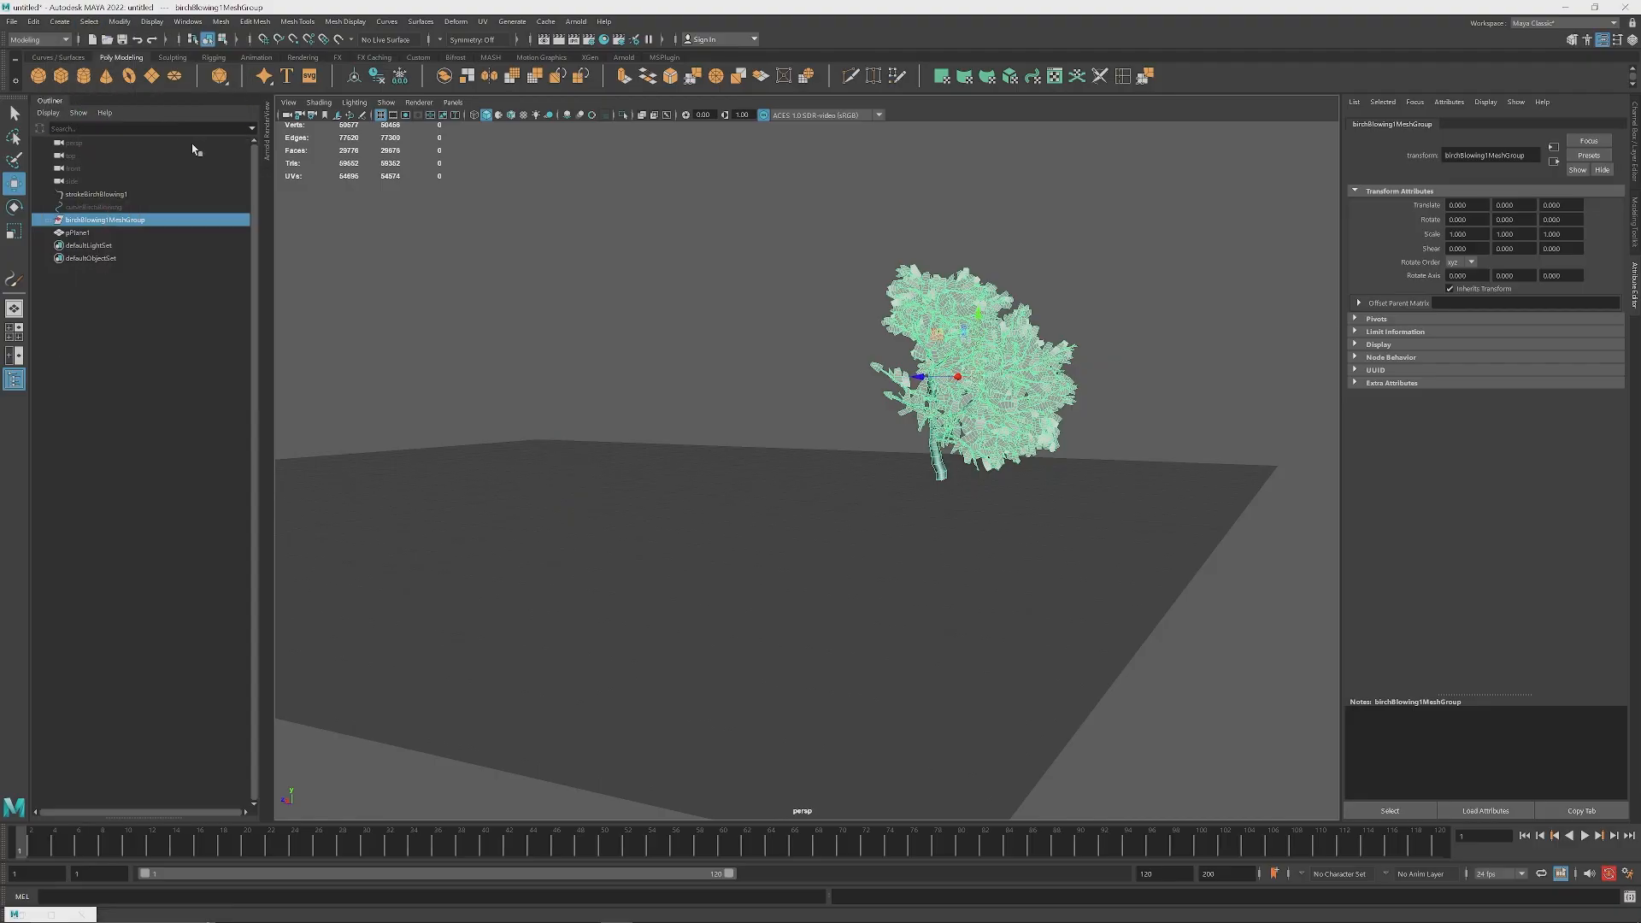
Step: In the side view, move the mesh group's pivot down to the base of the trunk
{"action": "left_click_drag", "start_coordinate": [1039, 394], "coordinate": [760, 453], "text": "alt"}
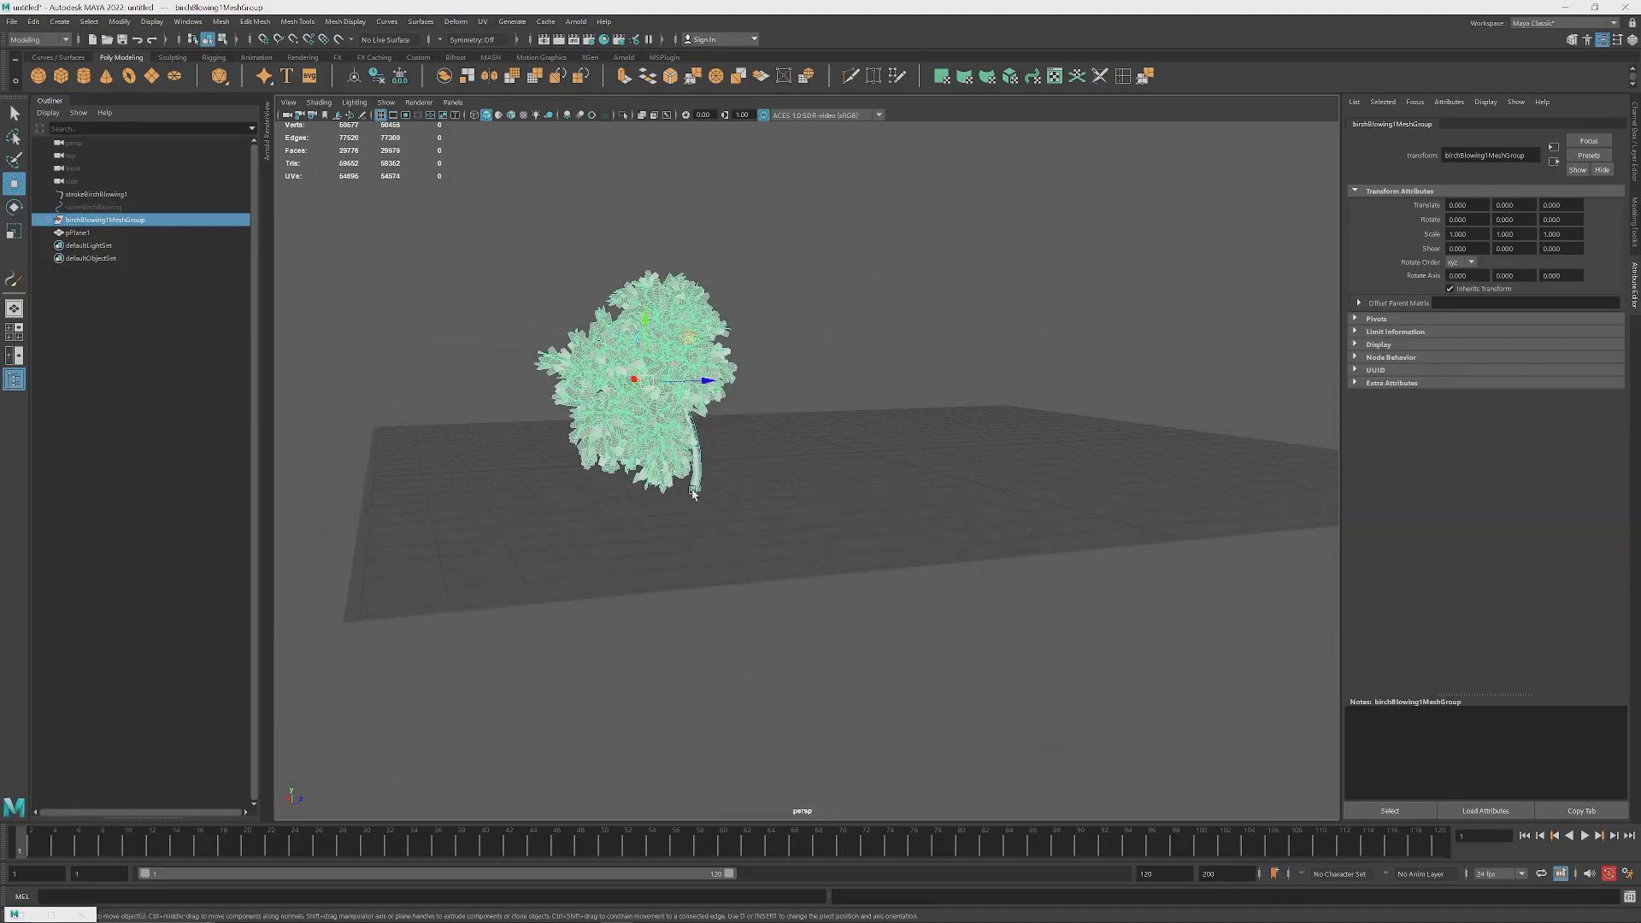
{"action": "scroll", "coordinate": [697, 490], "scroll_direction": "up", "scroll_amount": 5}
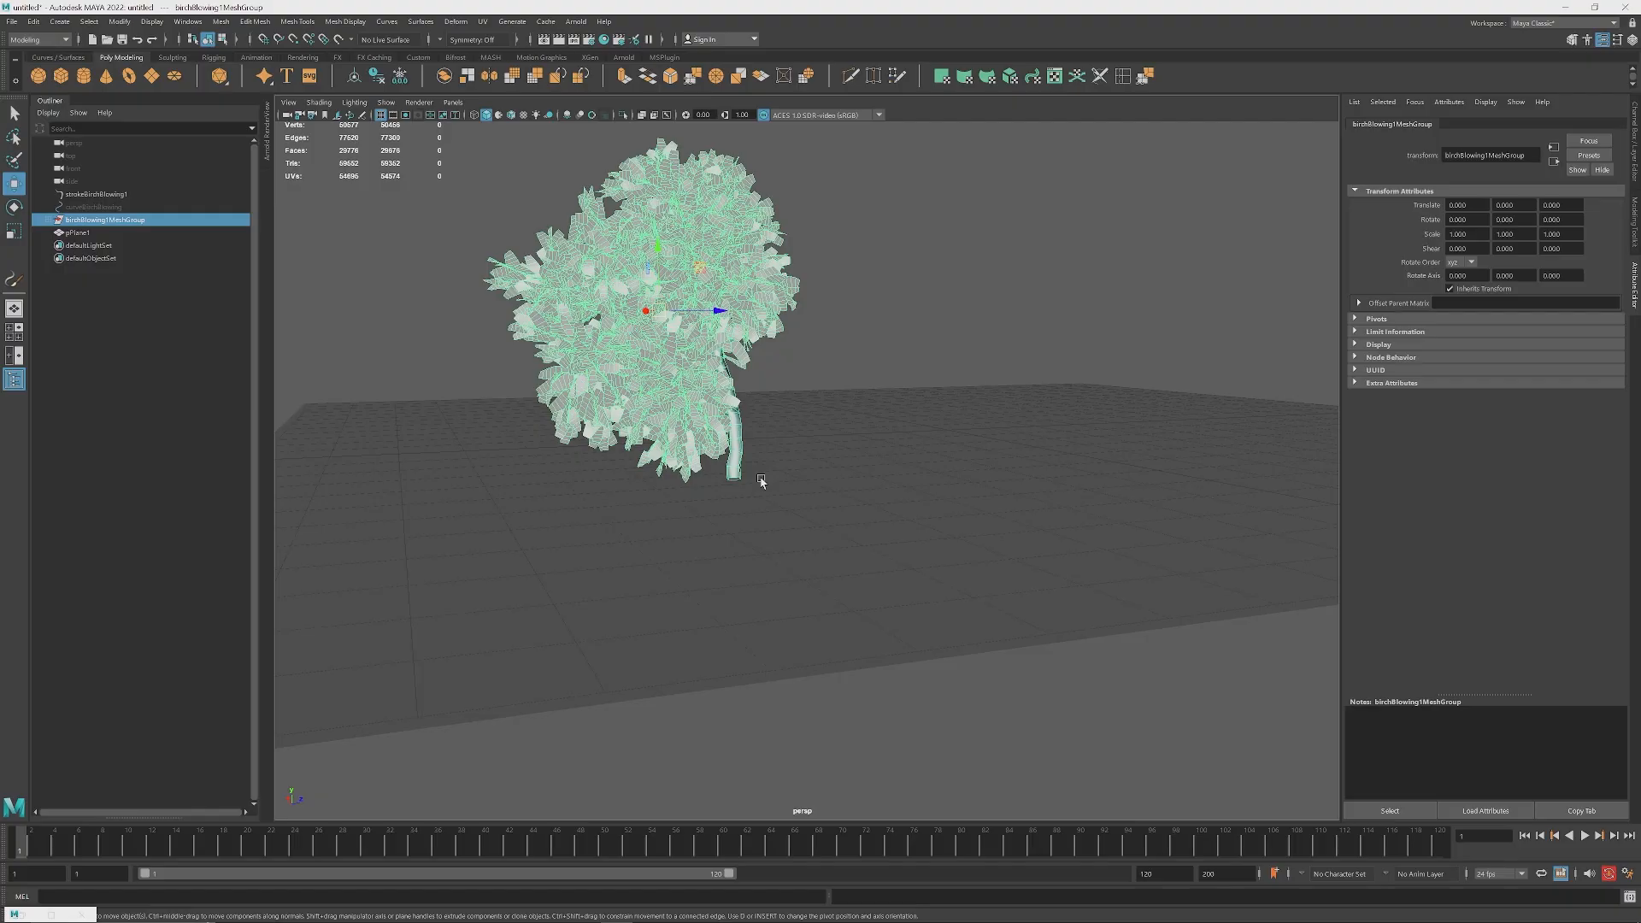
{"action": "key", "text": "space"}
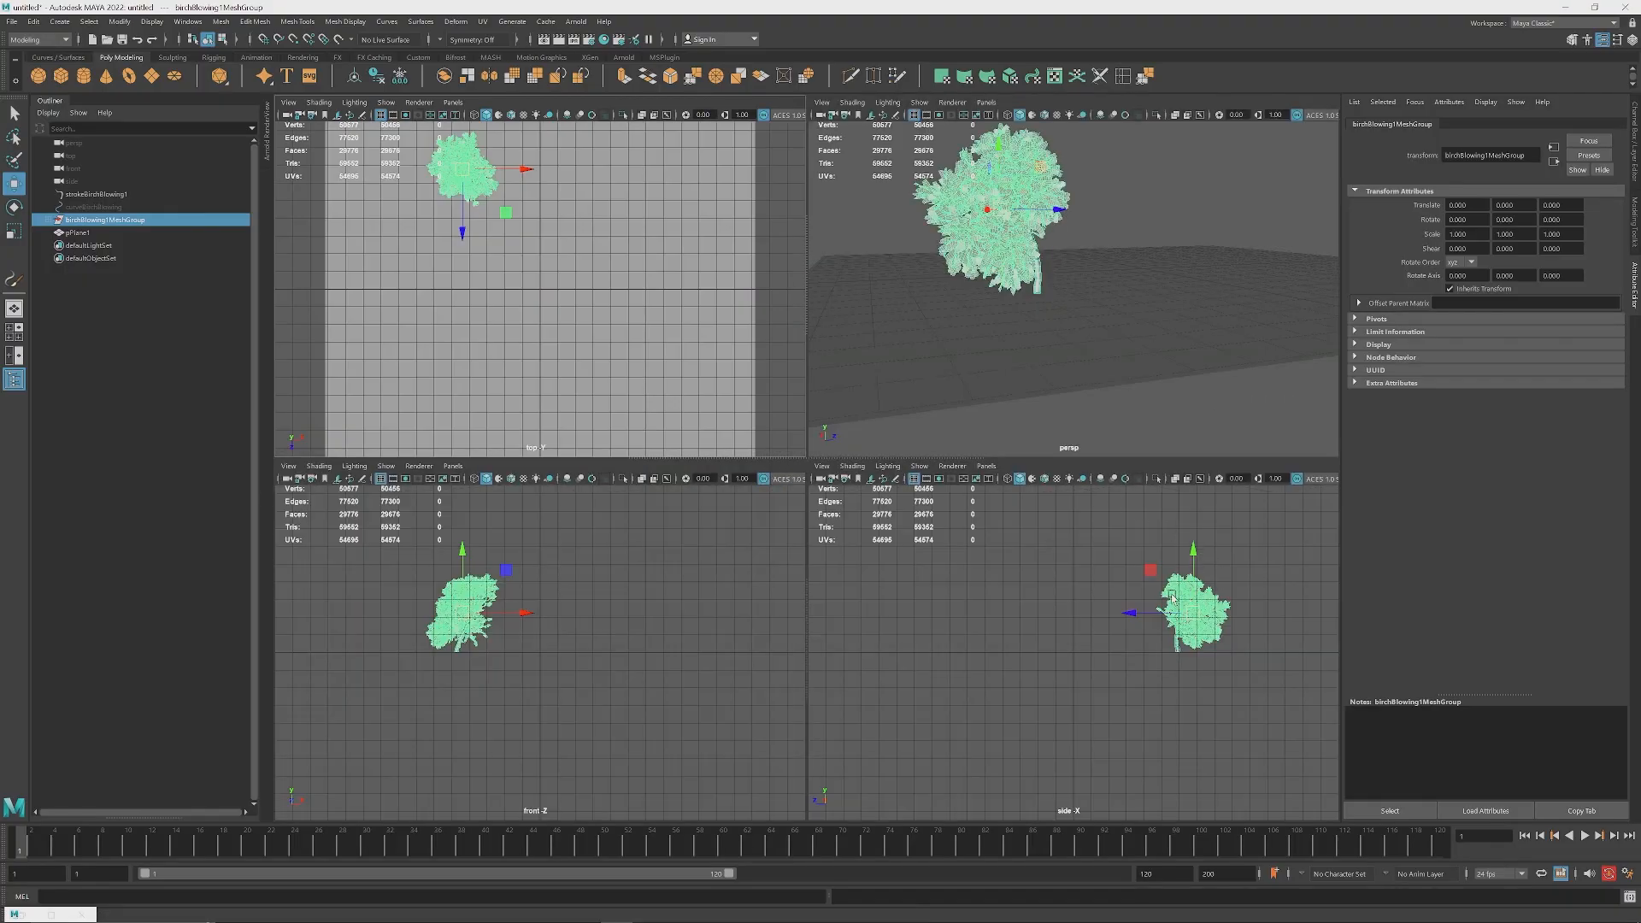
{"action": "scroll", "coordinate": [1260, 635], "scroll_direction": "up", "scroll_amount": 8}
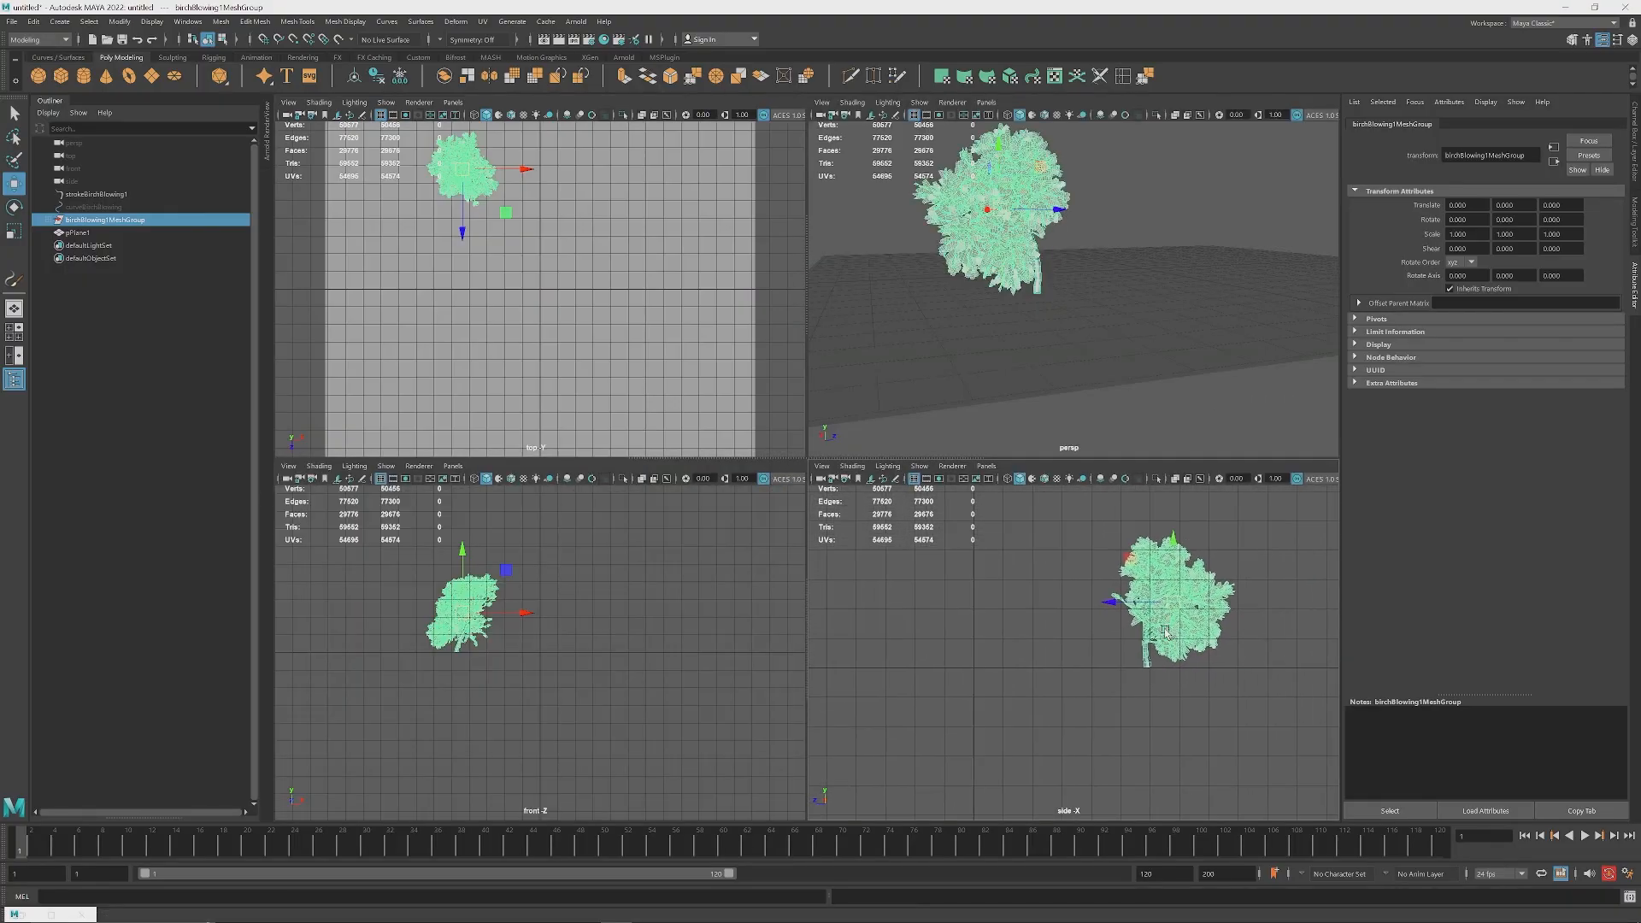
{"action": "key", "text": "space"}
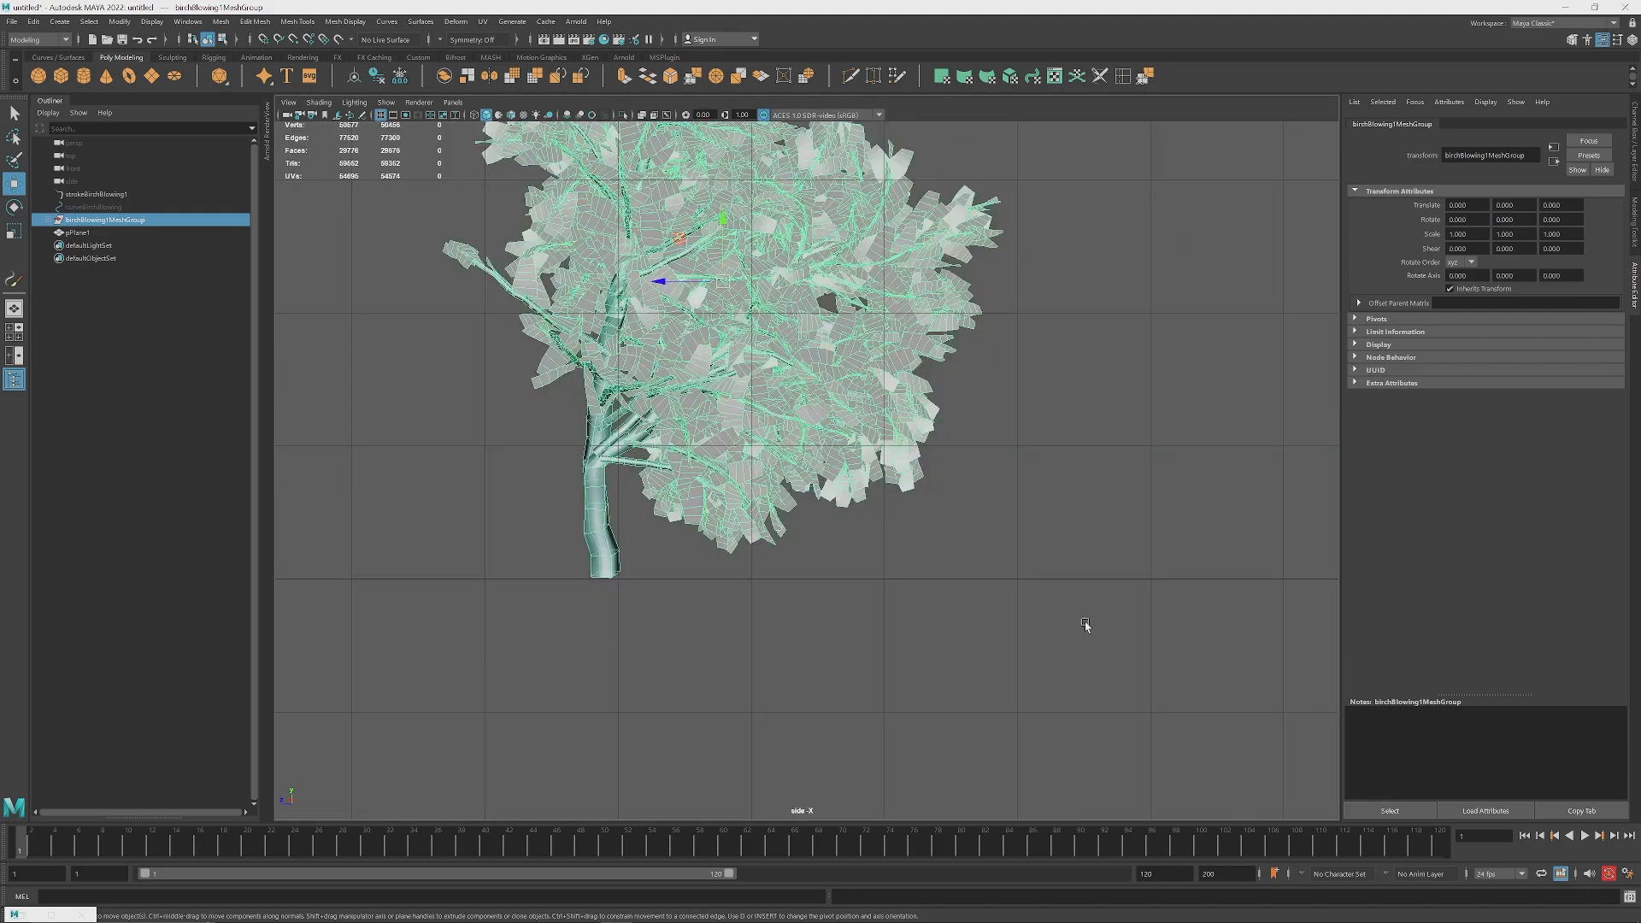
{"action": "scroll", "coordinate": [683, 387], "scroll_direction": "down", "scroll_amount": 6}
{"action": "scroll", "coordinate": [941, 500], "scroll_direction": "up", "scroll_amount": 5}
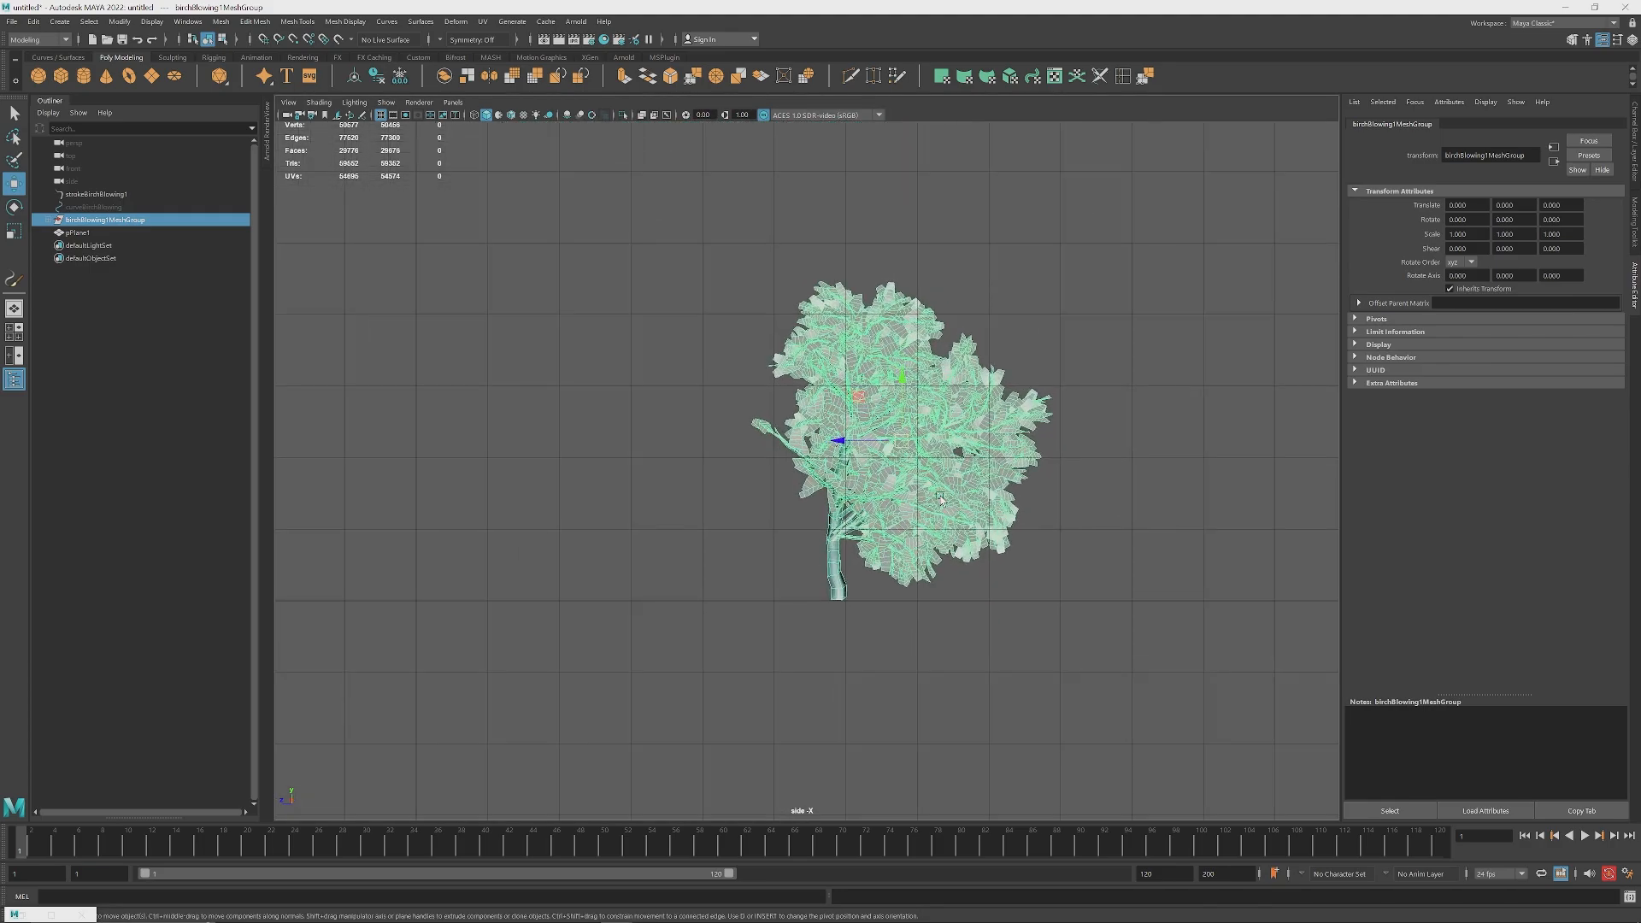
{"action": "scroll", "coordinate": [941, 500], "scroll_direction": "up", "scroll_amount": 3}
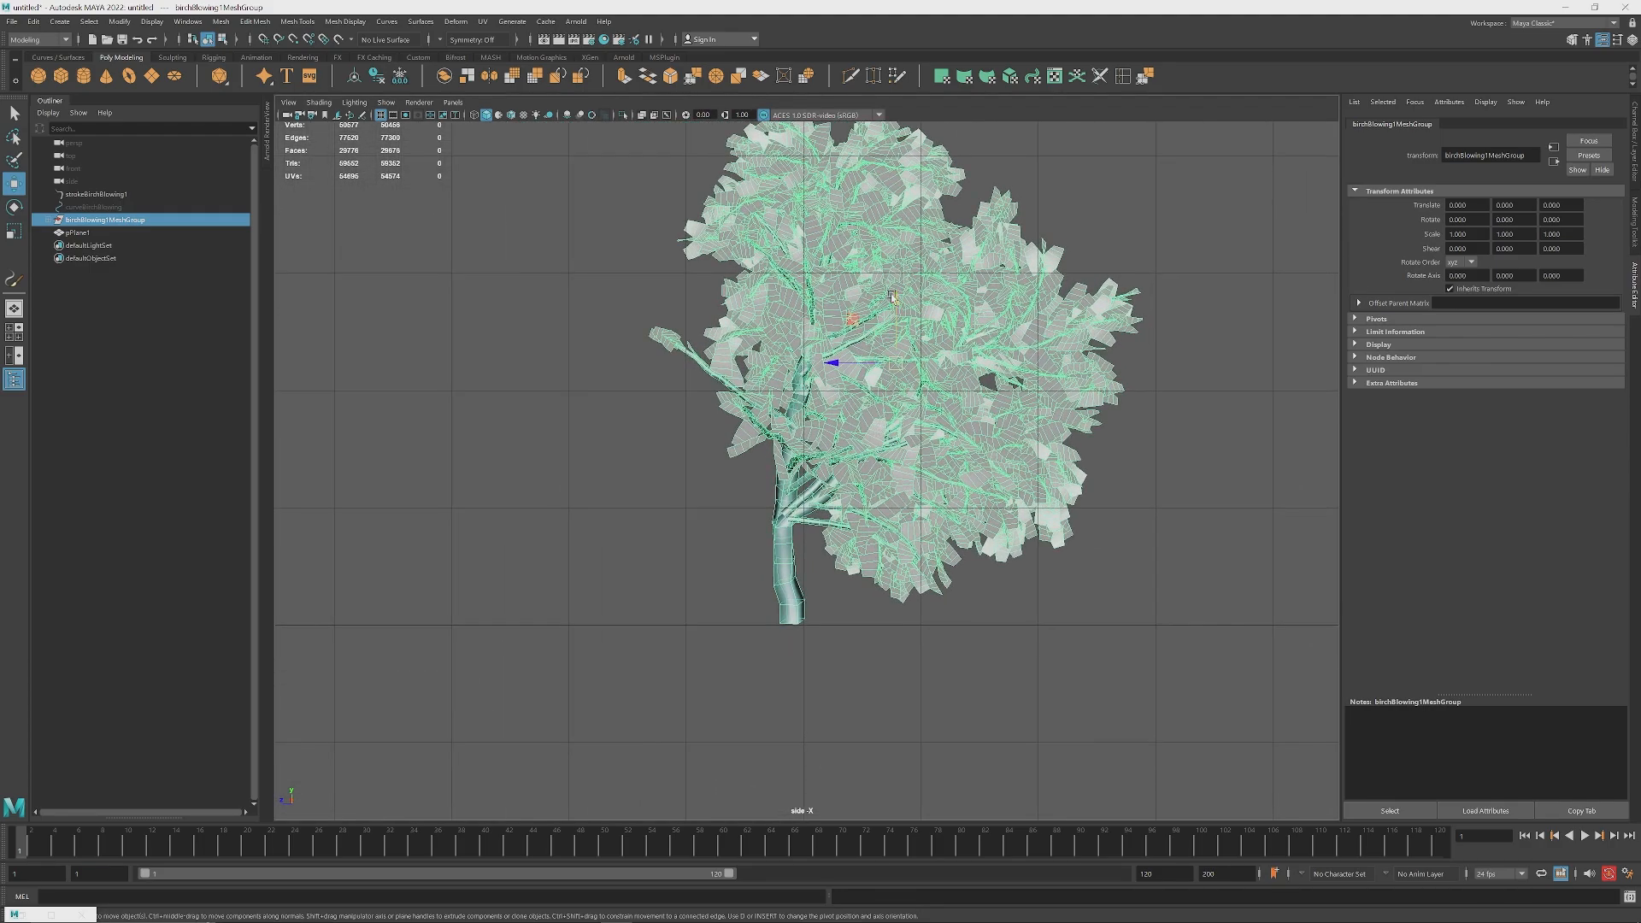
{"action": "mouse_move", "coordinate": [892, 296]}
{"action": "left_mouse_down"}
{"action": "mouse_move", "coordinate": [890, 327]}
{"action": "mouse_move", "coordinate": [887, 310]}
{"action": "left_mouse_up"}
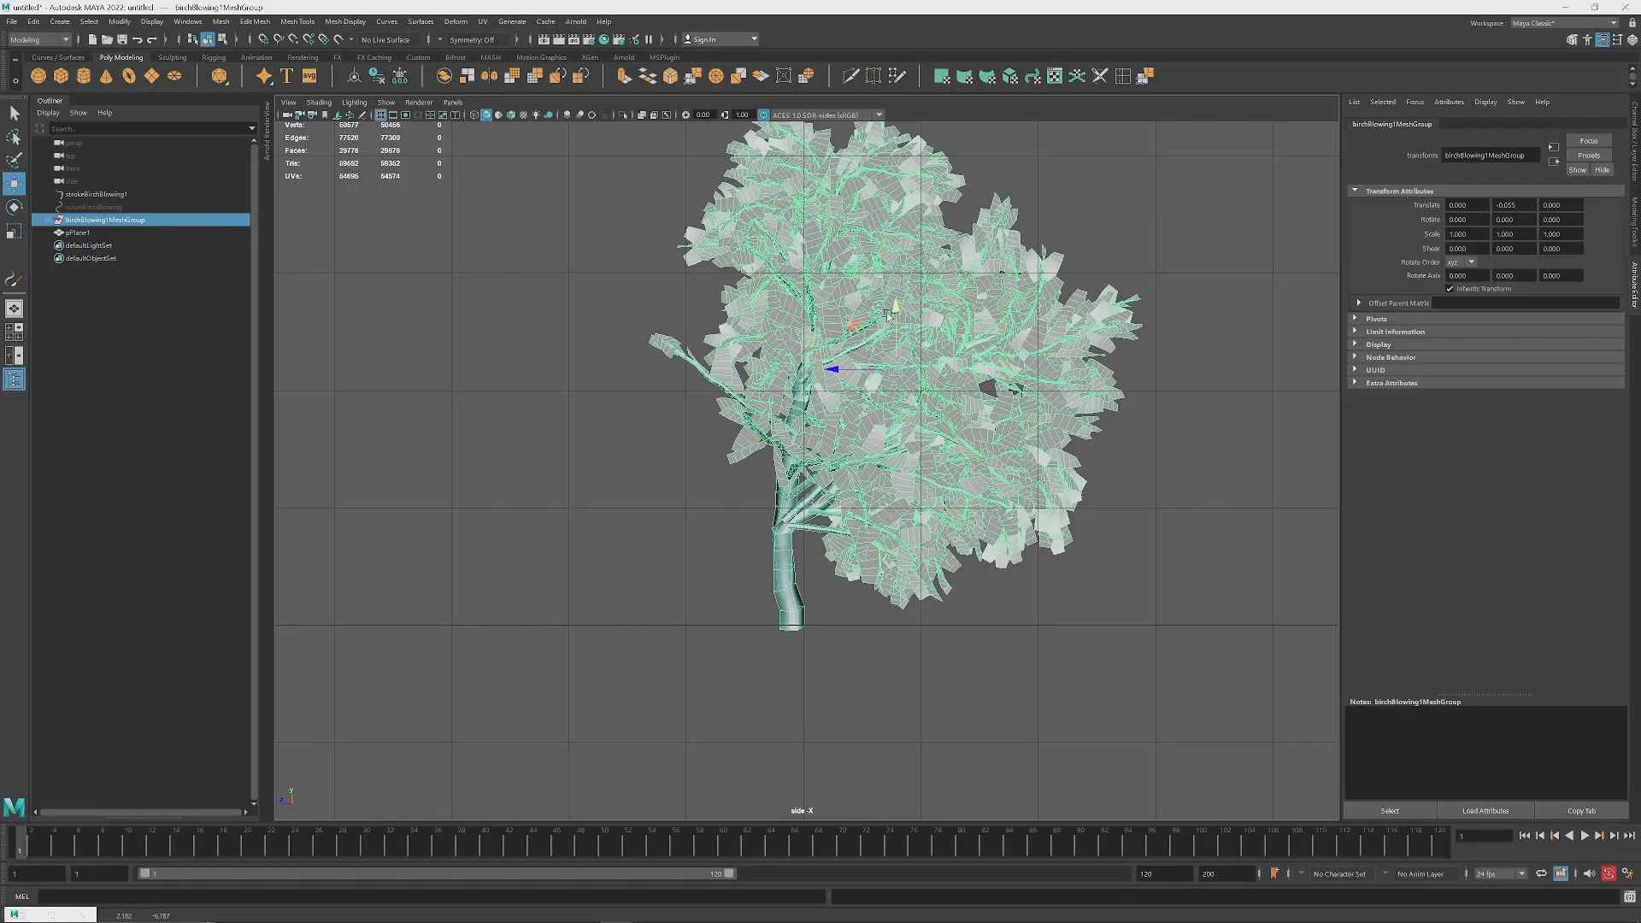
{"action": "key", "text": "ctrl+z"}
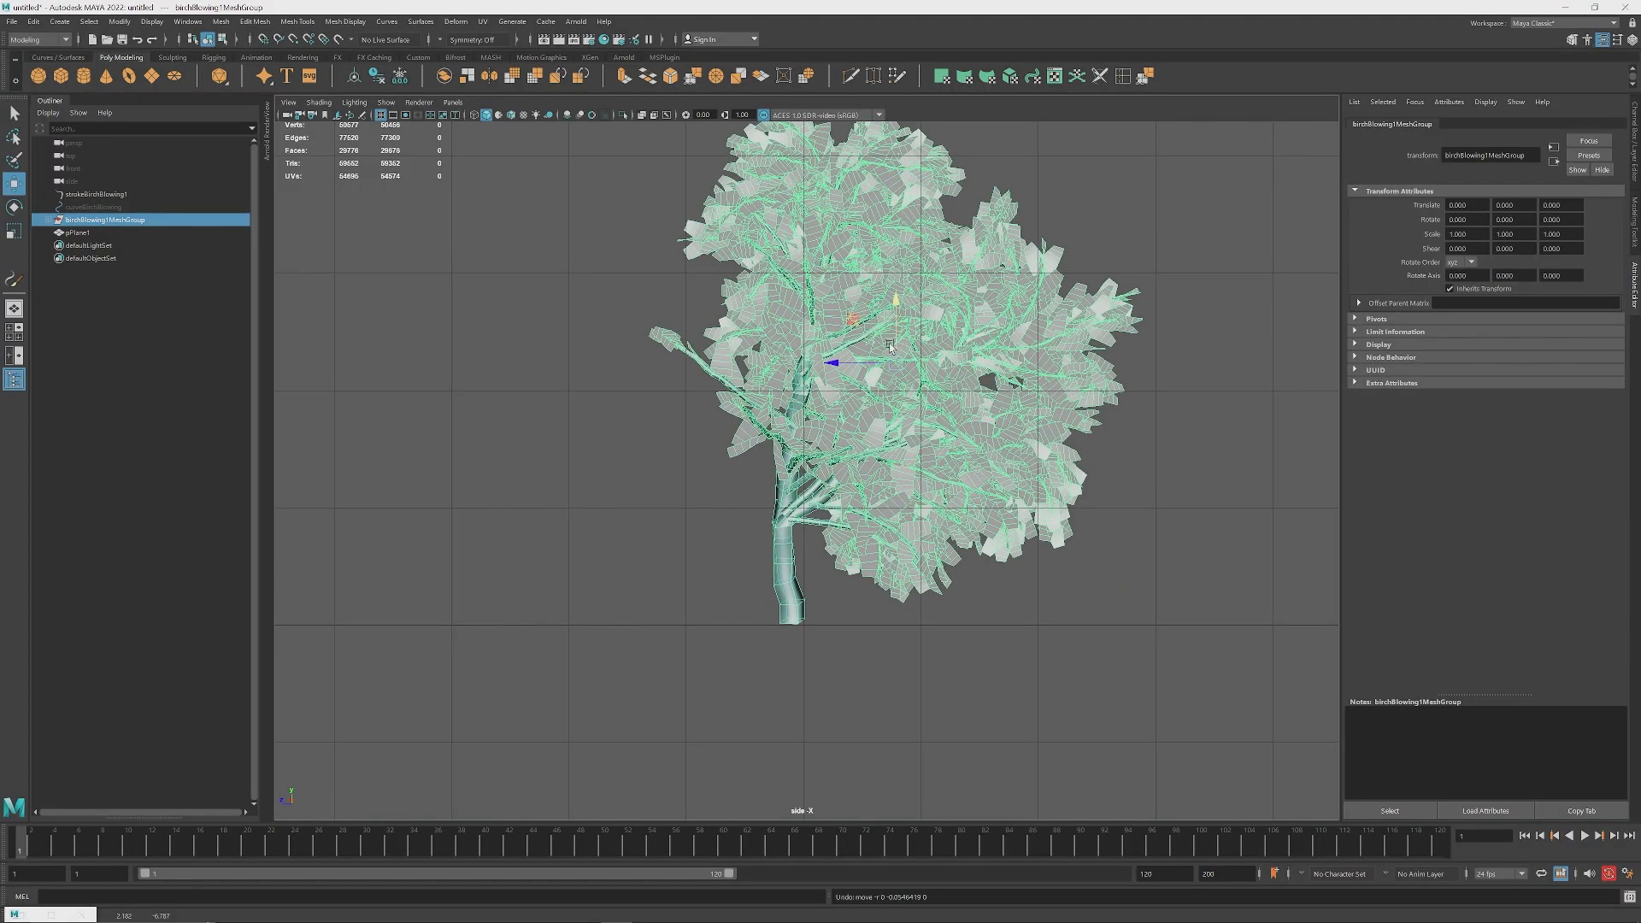
{"action": "key", "text": "d"}
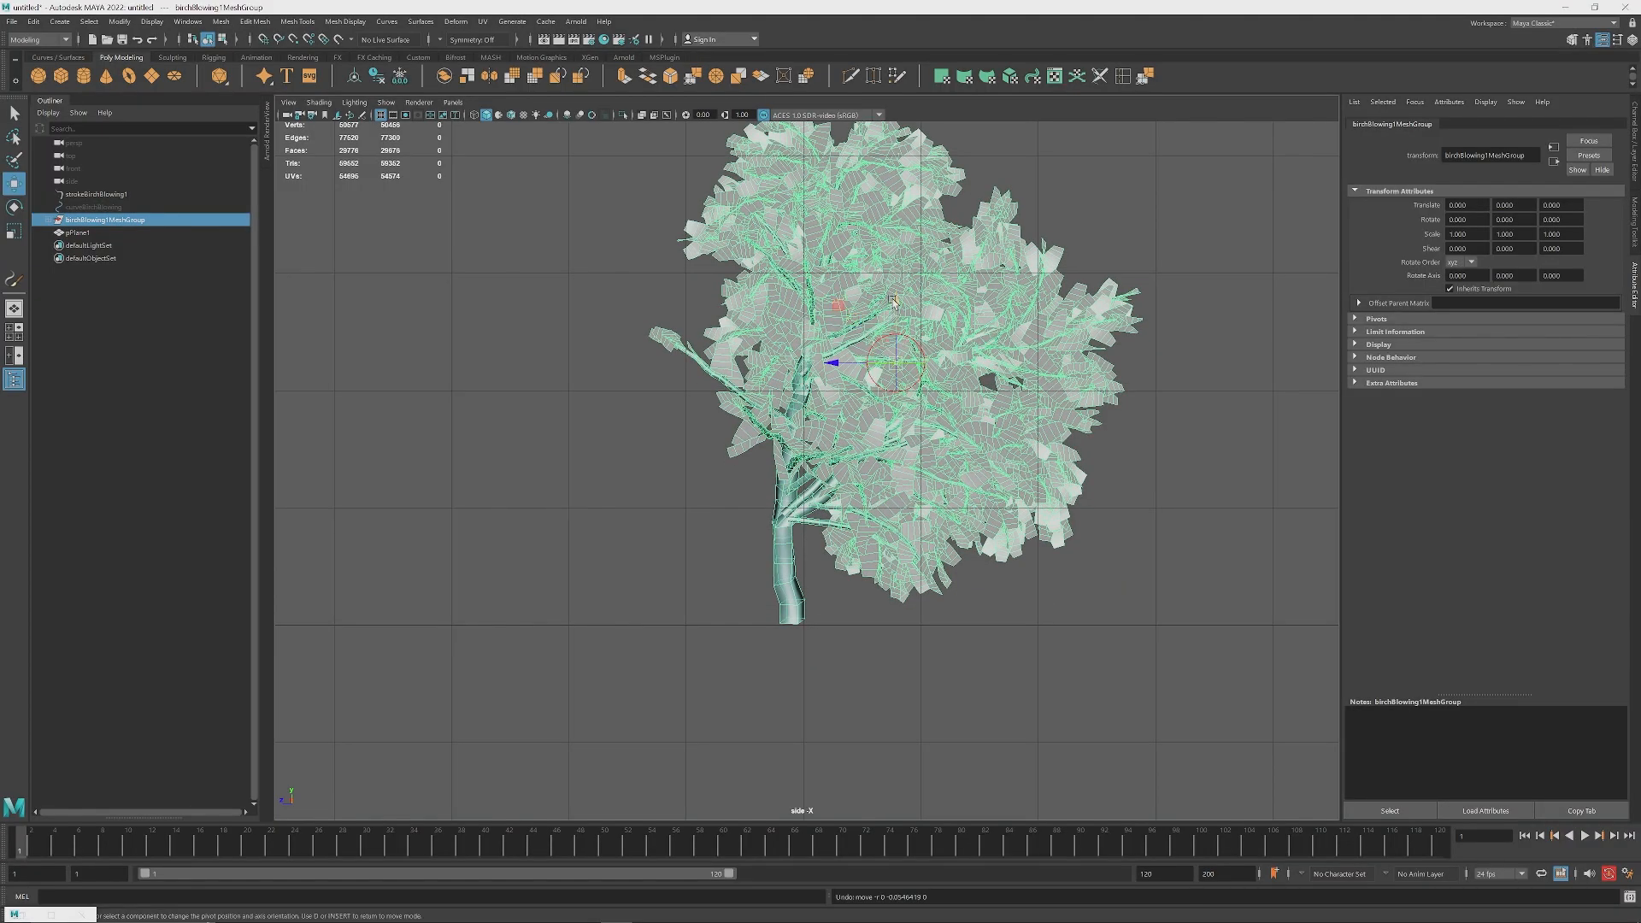
{"action": "left_click_drag", "start_coordinate": [892, 301], "coordinate": [889, 565]}
{"action": "left_click_drag", "start_coordinate": [845, 622], "coordinate": [728, 621]}
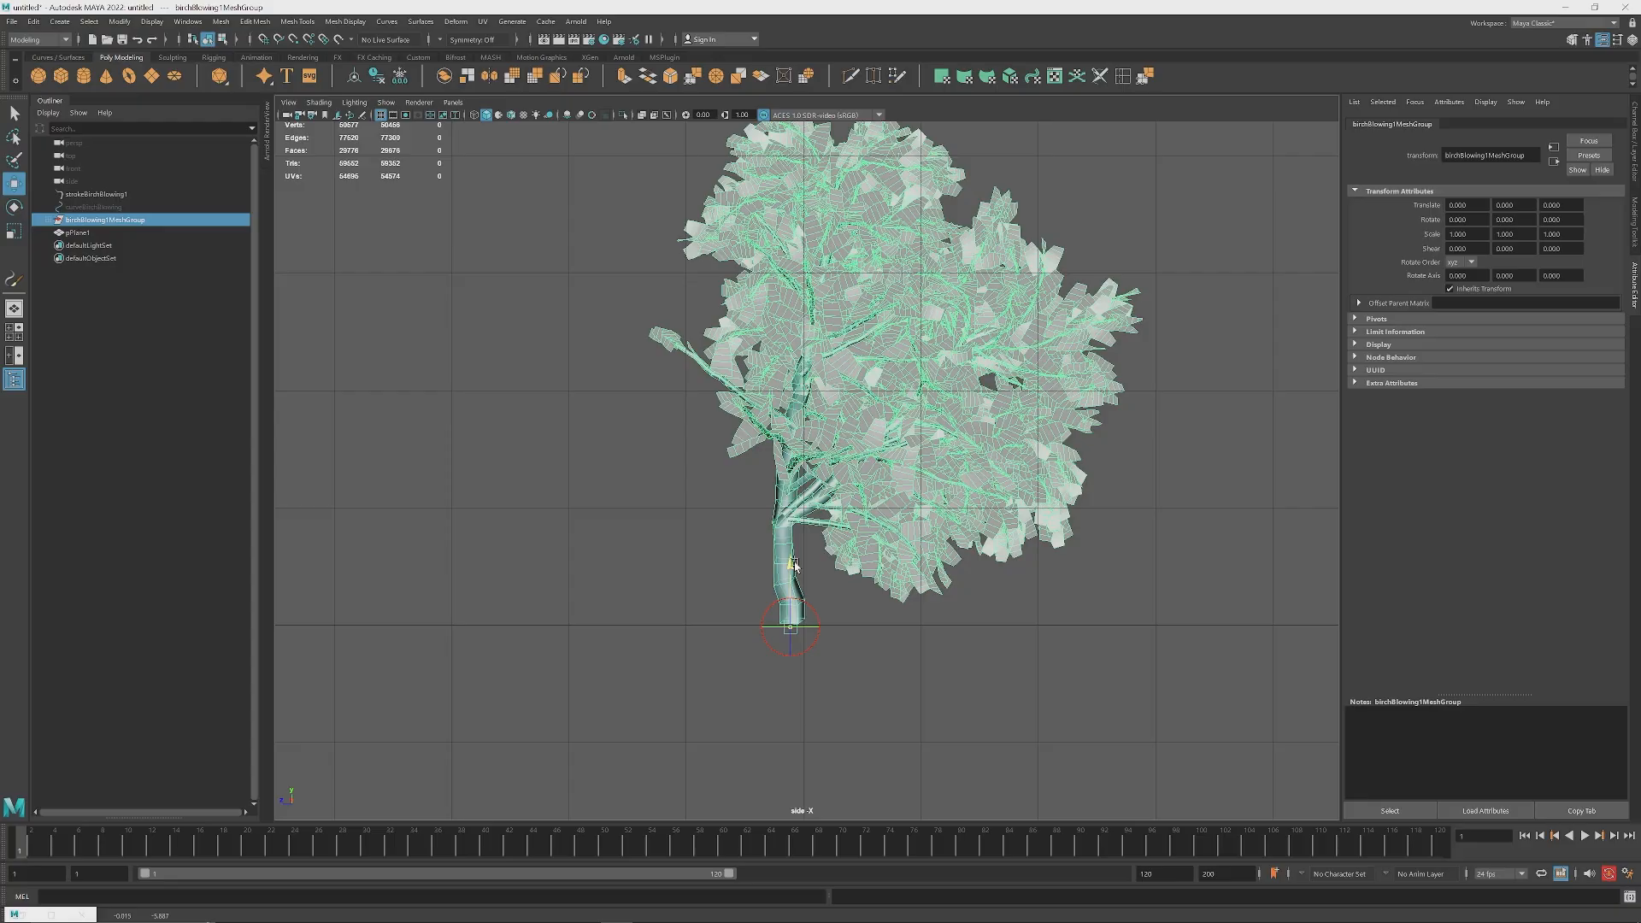
{"action": "middle_click_drag", "start_coordinate": [794, 566], "coordinate": [794, 563]}
Step: In the top view, move the tree group along X and Z to the middle of the ground plane
{"action": "key", "text": "space"}
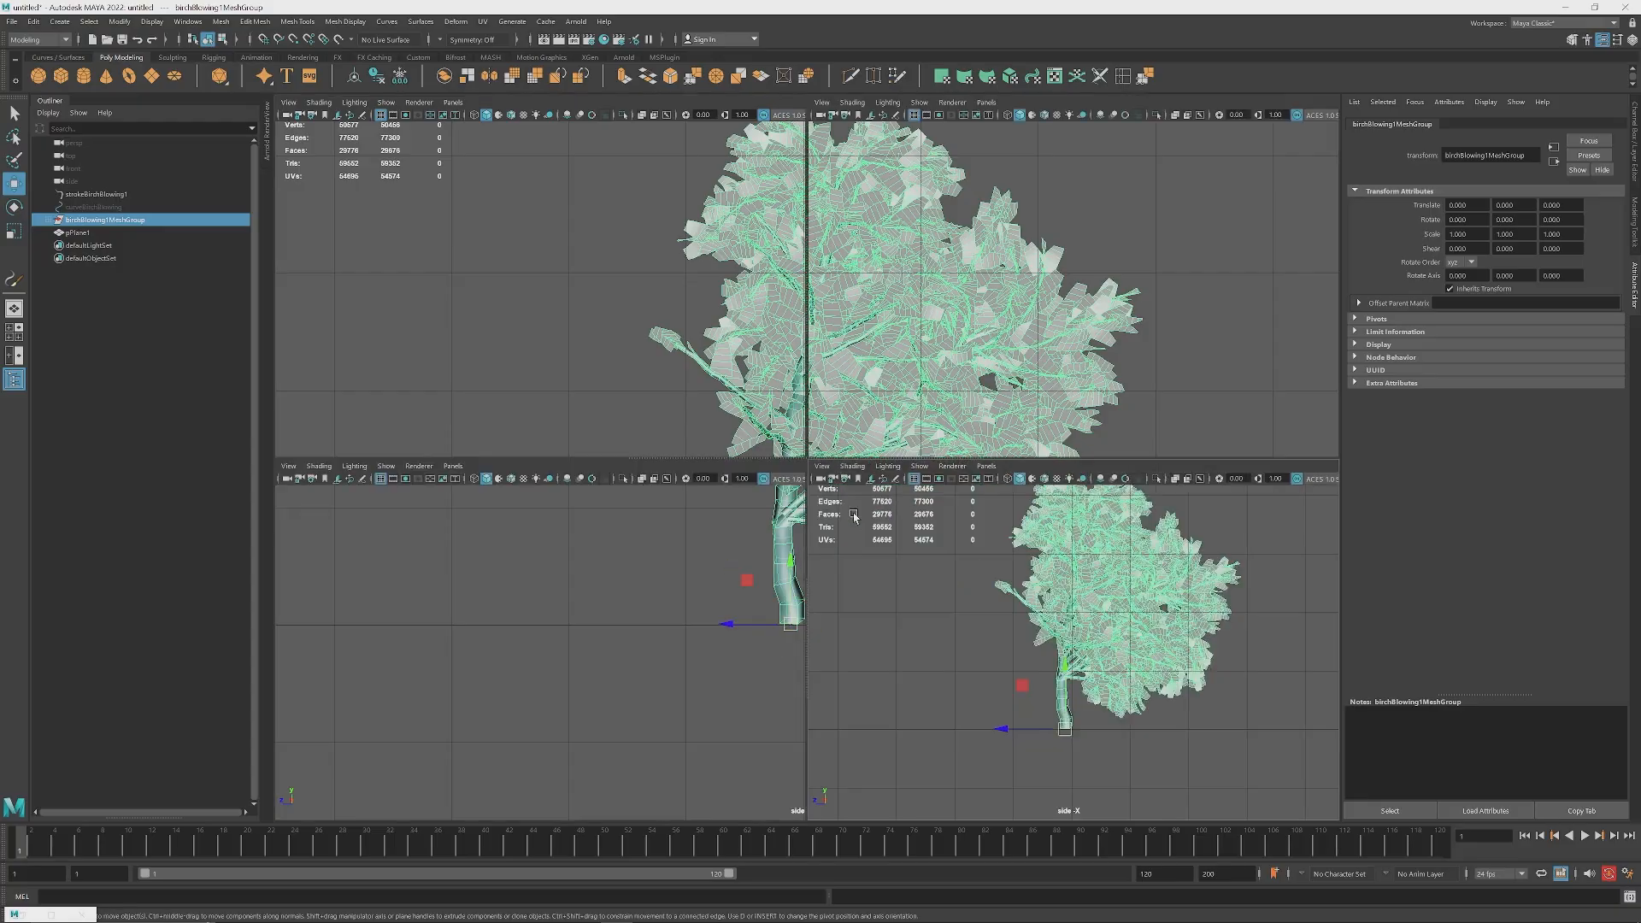
{"action": "key", "text": "space"}
{"action": "left_click_drag", "start_coordinate": [787, 459], "coordinate": [741, 477], "text": "alt"}
{"action": "scroll", "coordinate": [741, 476], "scroll_direction": "down", "scroll_amount": 3}
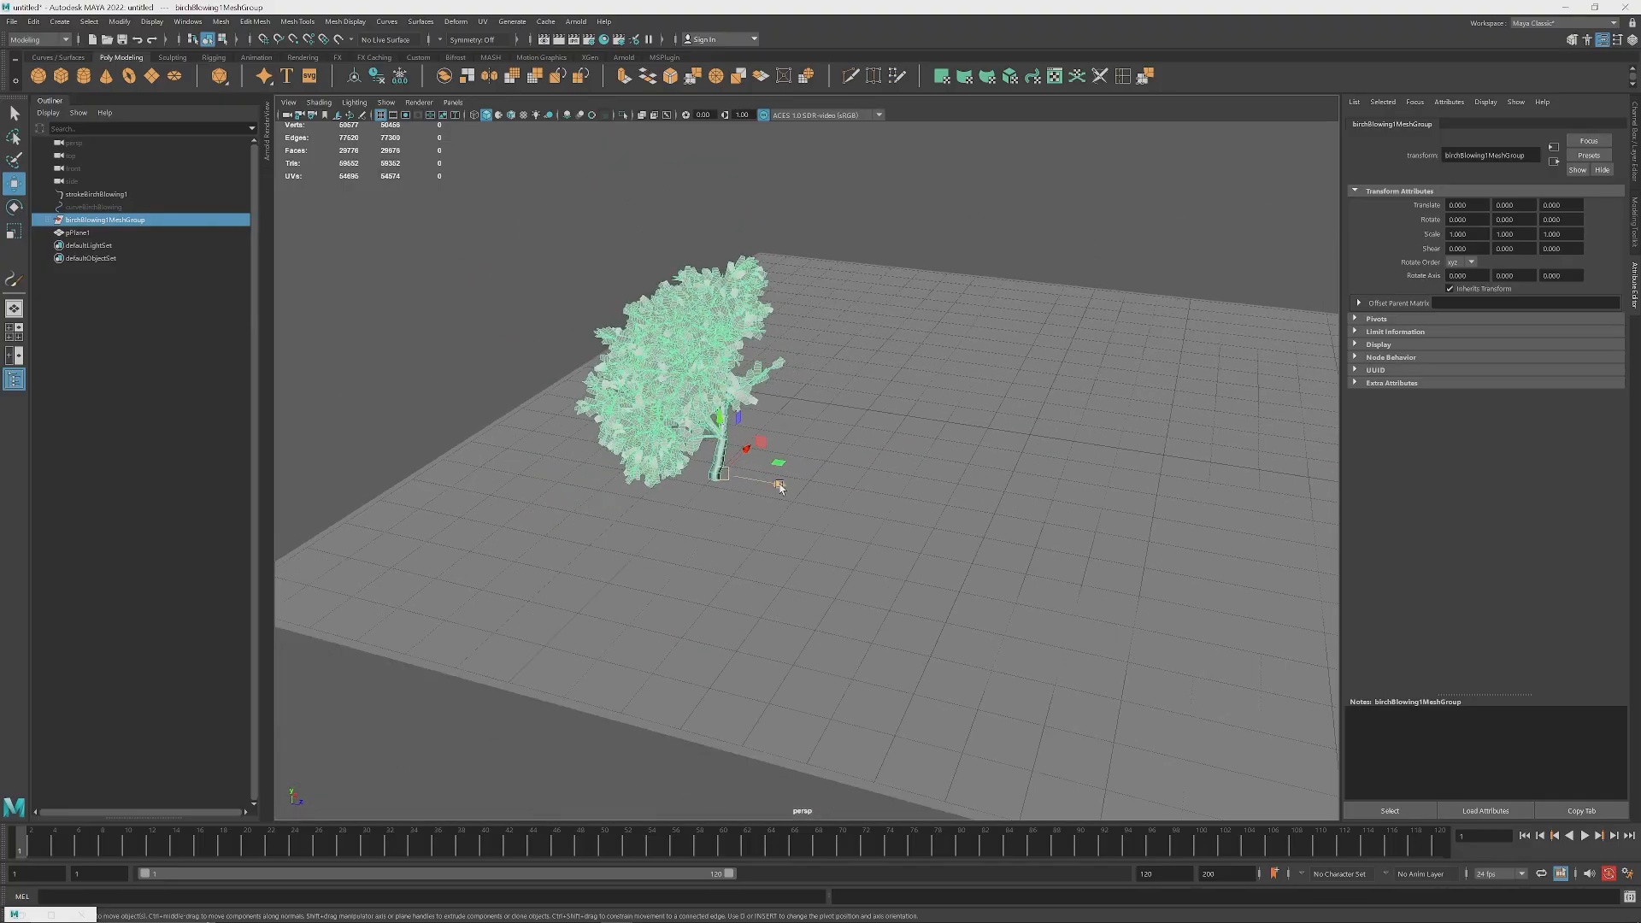
{"action": "key", "text": "space"}
{"action": "key", "text": "space"}
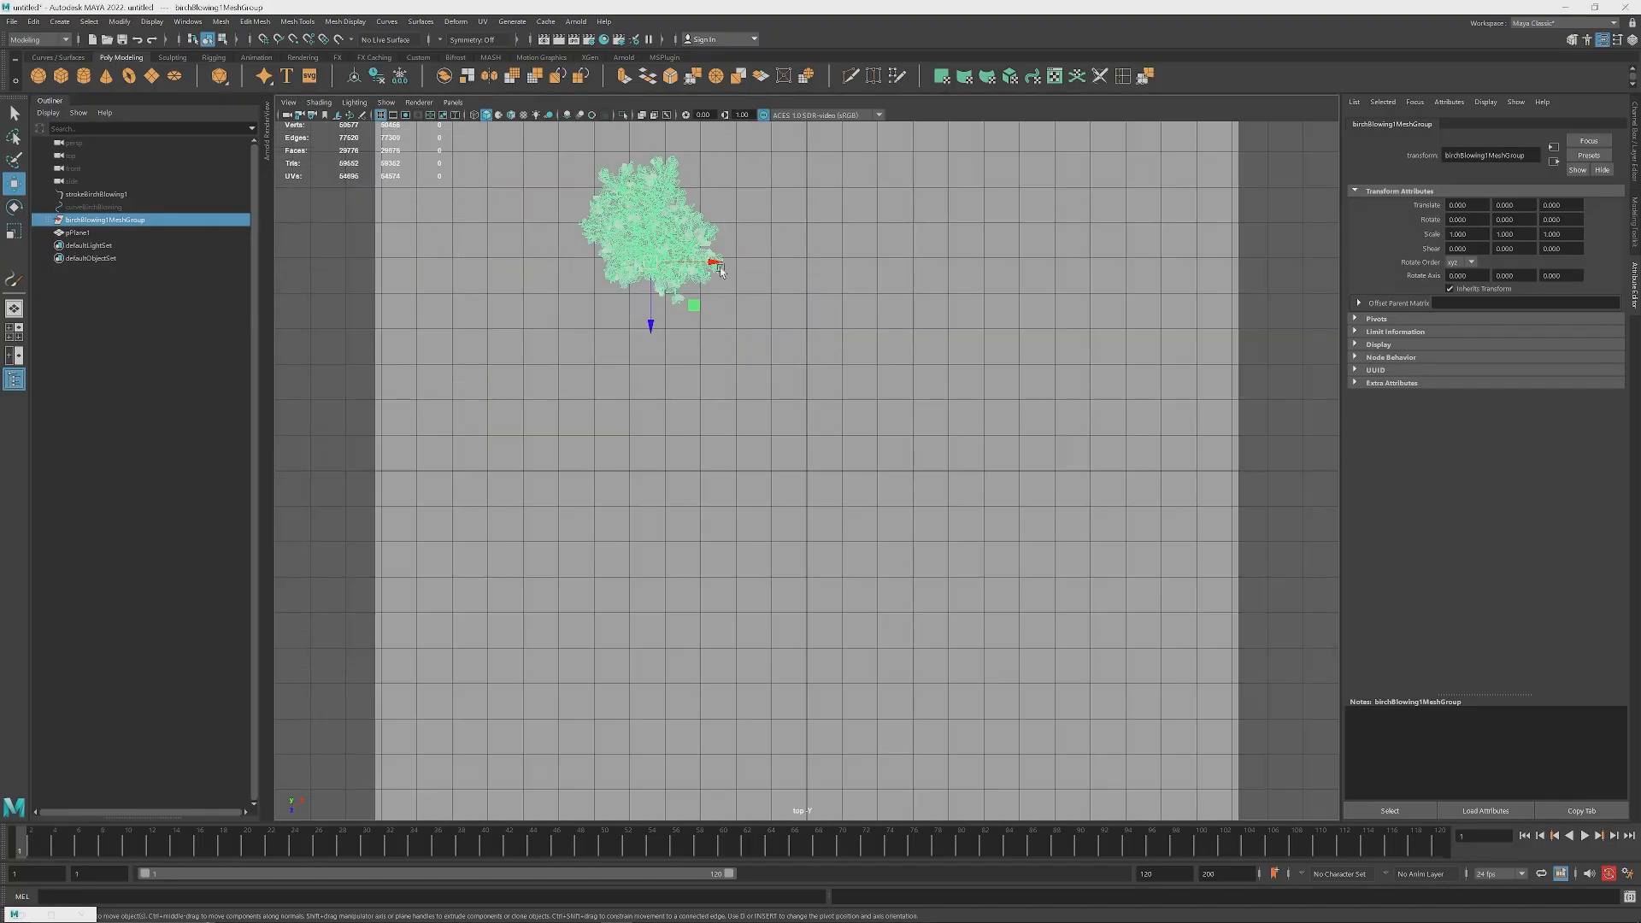
{"action": "left_click_drag", "start_coordinate": [647, 323], "coordinate": [687, 545]}
{"action": "left_click_drag", "start_coordinate": [719, 481], "coordinate": [869, 483]}
{"action": "key", "text": "space"}
{"action": "key", "text": "space"}
Step: Turn on textured display in the perspective view and deselect the leaf mesh
{"action": "left_click_drag", "start_coordinate": [1047, 479], "coordinate": [1096, 449], "text": "alt"}
{"action": "scroll", "coordinate": [1097, 449], "scroll_direction": "up", "scroll_amount": 3}
{"action": "middle_click_drag", "start_coordinate": [1096, 449], "coordinate": [798, 502], "text": "alt"}
{"action": "left_click_drag", "start_coordinate": [1017, 509], "coordinate": [821, 453], "text": "alt"}
{"action": "middle_click_drag", "start_coordinate": [683, 299], "coordinate": [806, 346], "text": "alt"}
{"action": "left_click", "coordinate": [806, 346]}
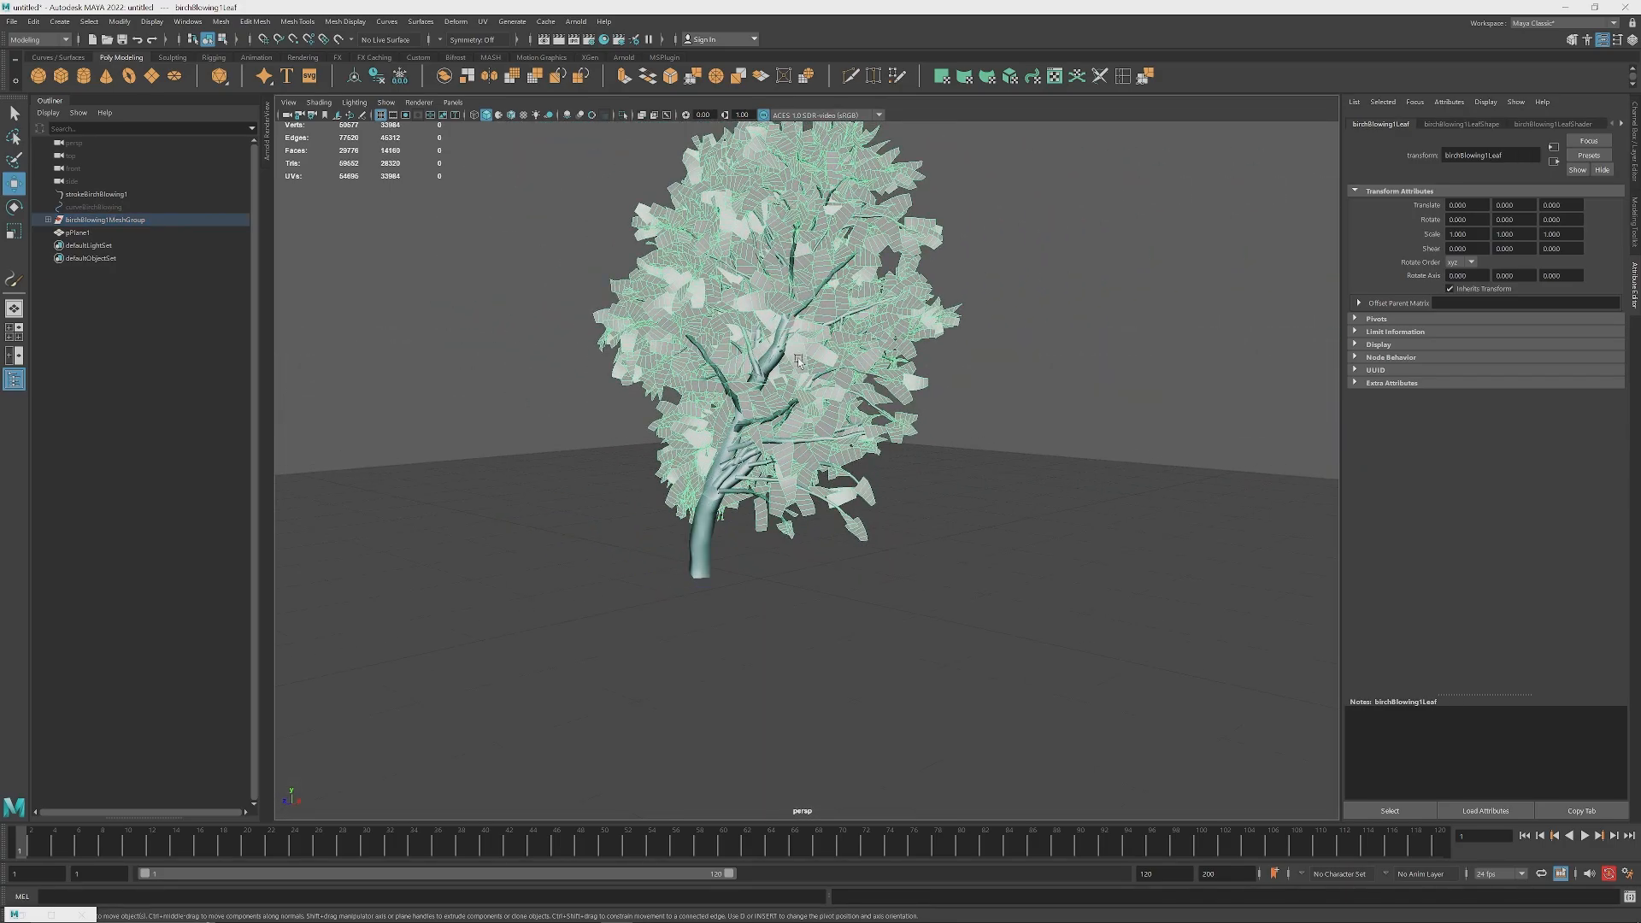
{"action": "key", "text": "6"}
{"action": "left_click", "coordinate": [1012, 344]}
Step: Examine the textured birch from several sides, looking closely at its leaves and bark
{"action": "left_click_drag", "start_coordinate": [957, 393], "coordinate": [739, 426], "text": "alt"}
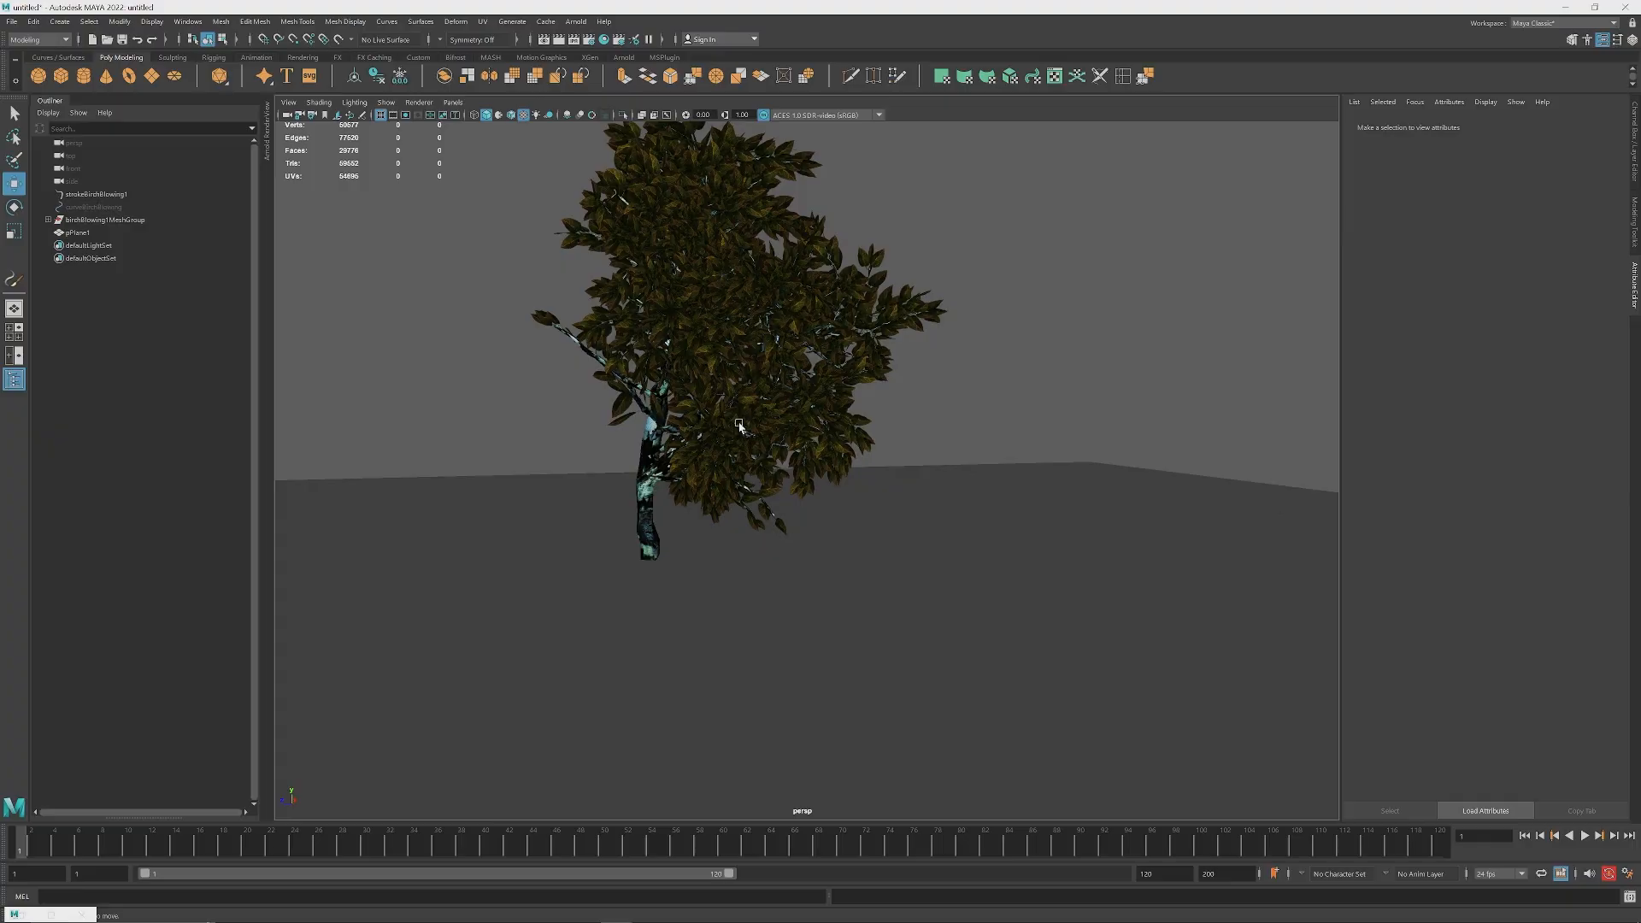
{"action": "middle_click_drag", "start_coordinate": [739, 426], "coordinate": [828, 505], "text": "alt"}
{"action": "scroll", "coordinate": [828, 505], "scroll_direction": "up", "scroll_amount": 3}
{"action": "left_click_drag", "start_coordinate": [632, 453], "coordinate": [887, 479], "text": "alt"}
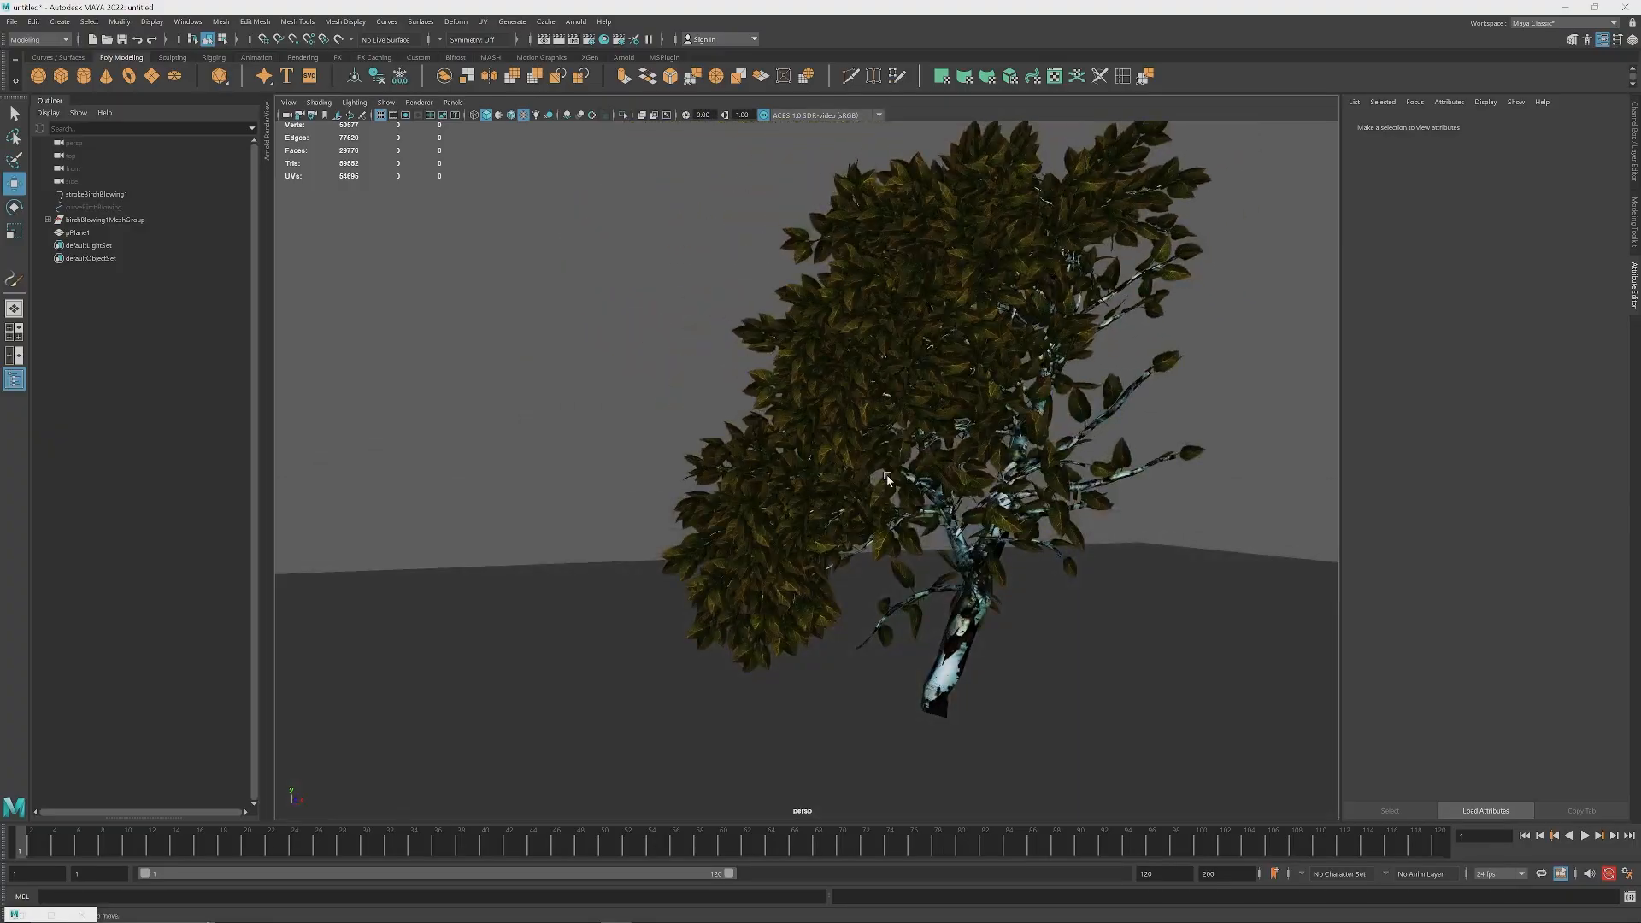
{"action": "middle_click_drag", "start_coordinate": [887, 478], "coordinate": [820, 462], "text": "alt"}
{"action": "scroll", "coordinate": [821, 462], "scroll_direction": "up", "scroll_amount": 3}
{"action": "middle_click_drag", "start_coordinate": [957, 714], "coordinate": [822, 609], "text": "alt"}
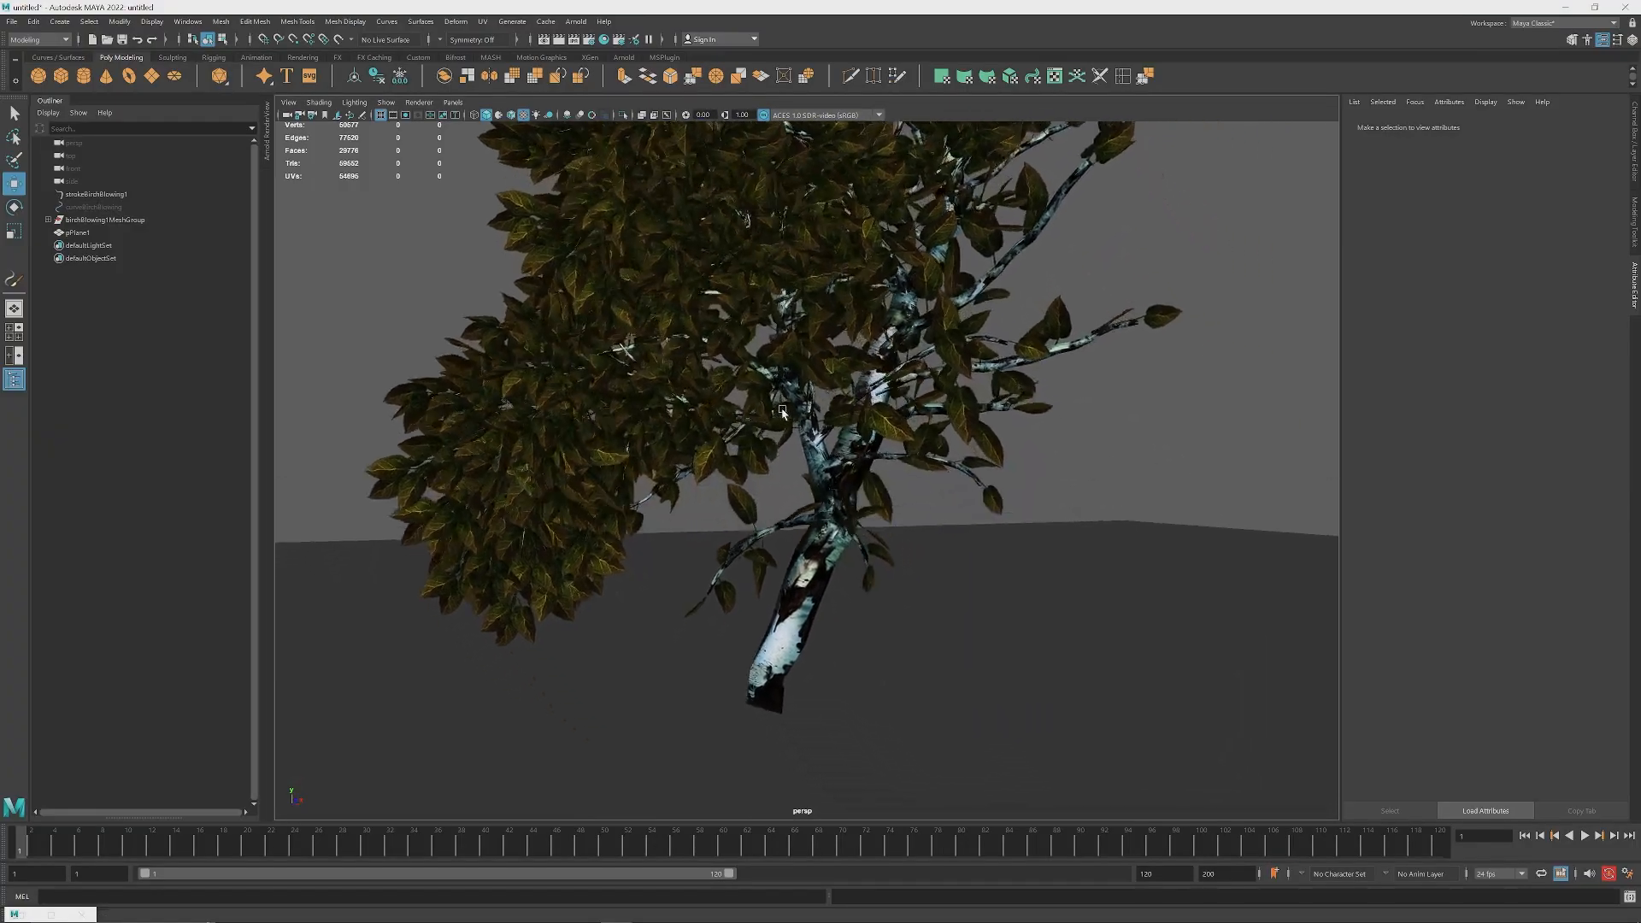
Step: Select the trunk-and-branch mesh and the leaf mesh in turn to examine each, finishing with the Select tool and nothing selected
{"action": "left_click", "coordinate": [822, 609]}
{"action": "scroll", "coordinate": [776, 582], "scroll_direction": "up", "scroll_amount": 5}
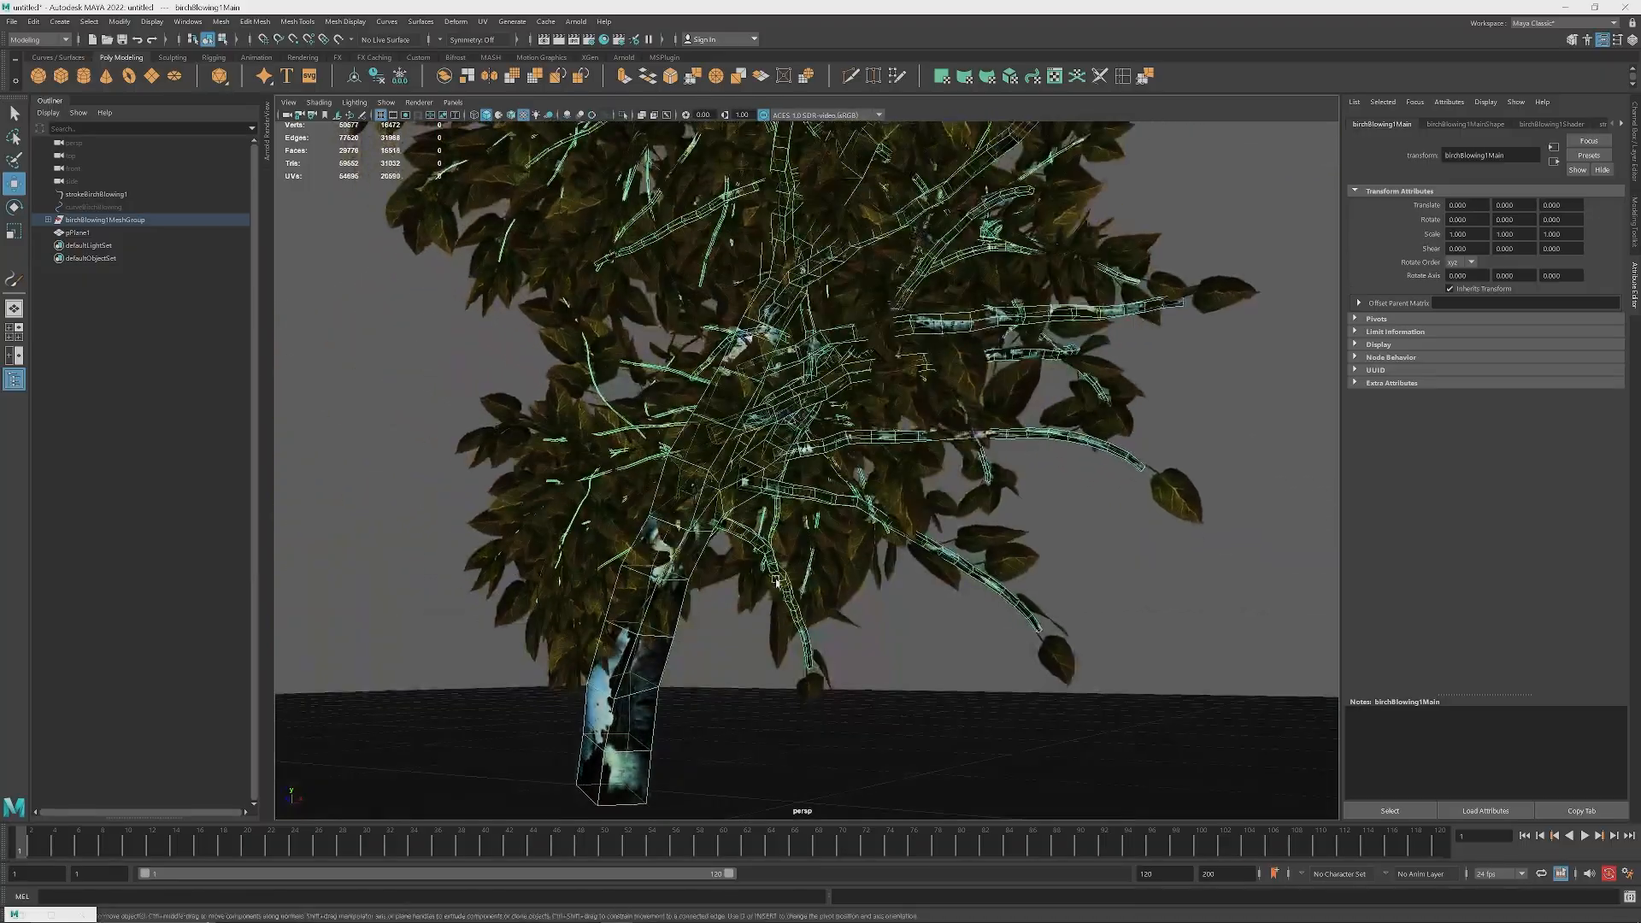
{"action": "scroll", "coordinate": [777, 581], "scroll_direction": "down", "scroll_amount": 3}
{"action": "left_click_drag", "start_coordinate": [760, 538], "coordinate": [835, 513], "text": "alt"}
{"action": "scroll", "coordinate": [856, 574], "scroll_direction": "down", "scroll_amount": 4}
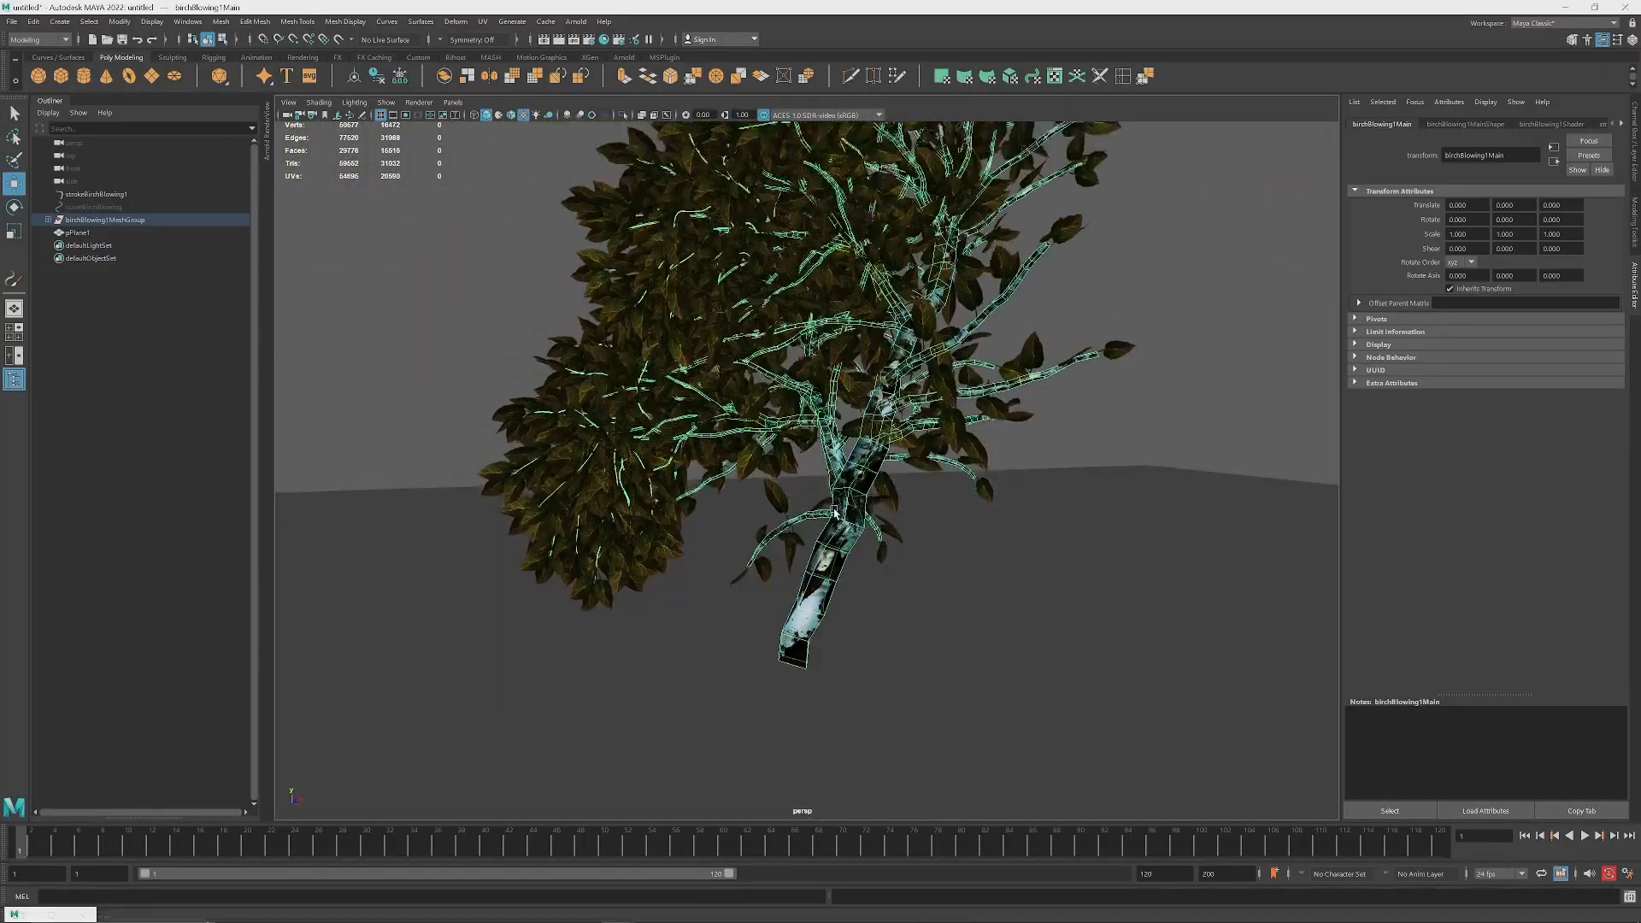
{"action": "middle_click_drag", "start_coordinate": [835, 513], "coordinate": [838, 559], "text": "alt"}
{"action": "left_click", "coordinate": [833, 279]}
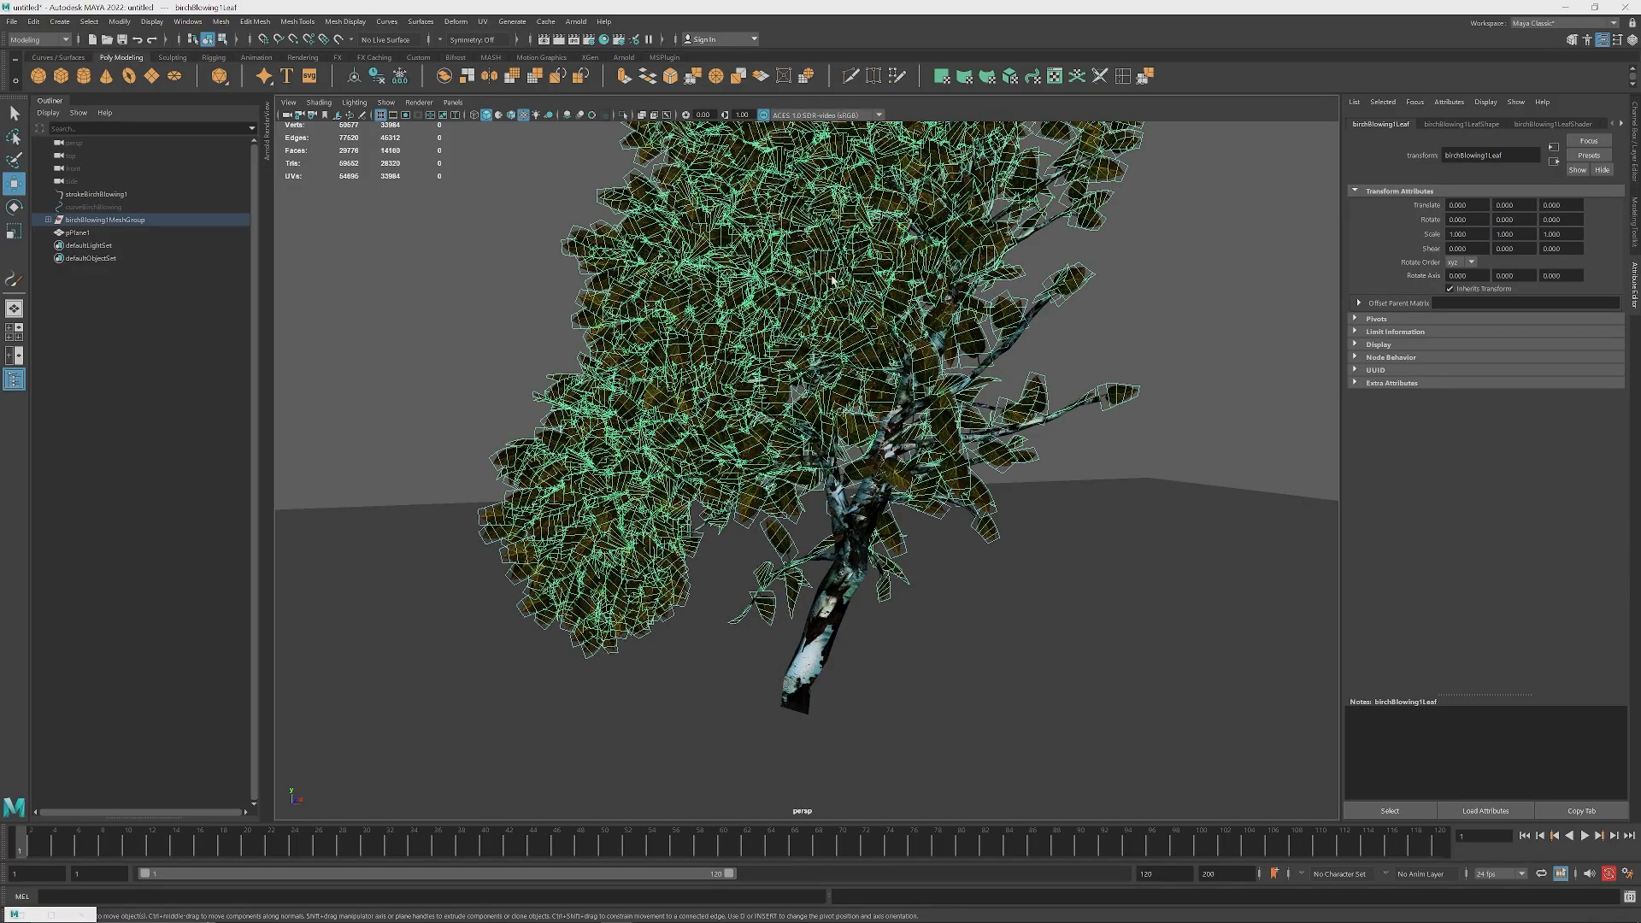
{"action": "left_click", "coordinate": [1047, 308]}
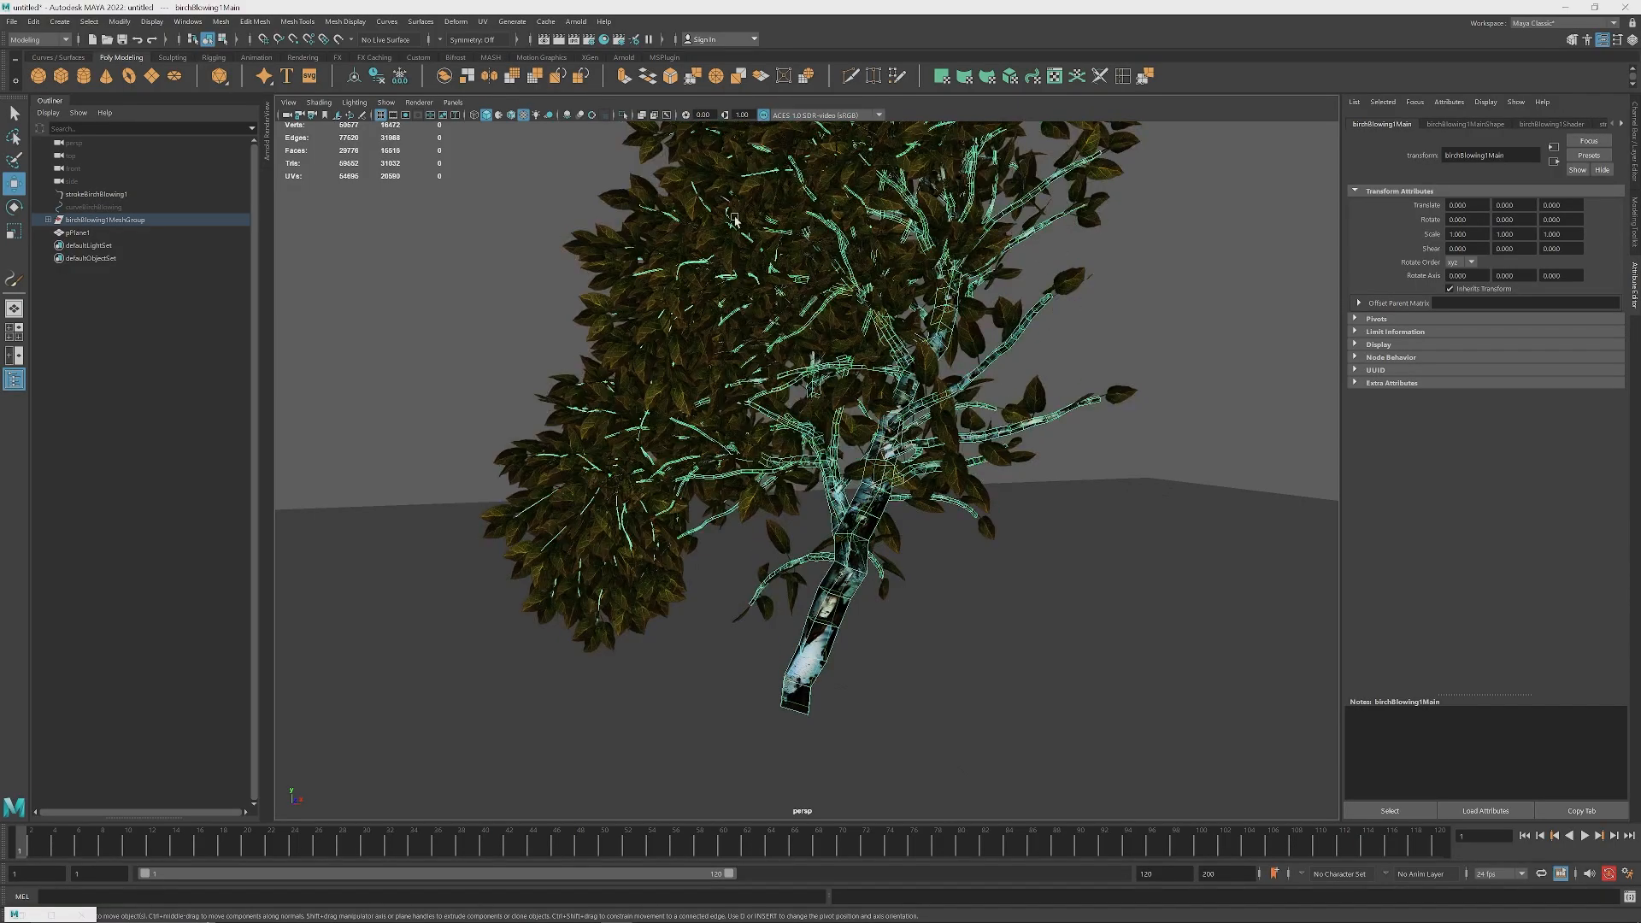
{"action": "left_click", "coordinate": [735, 221]}
{"action": "left_click", "coordinate": [14, 114]}
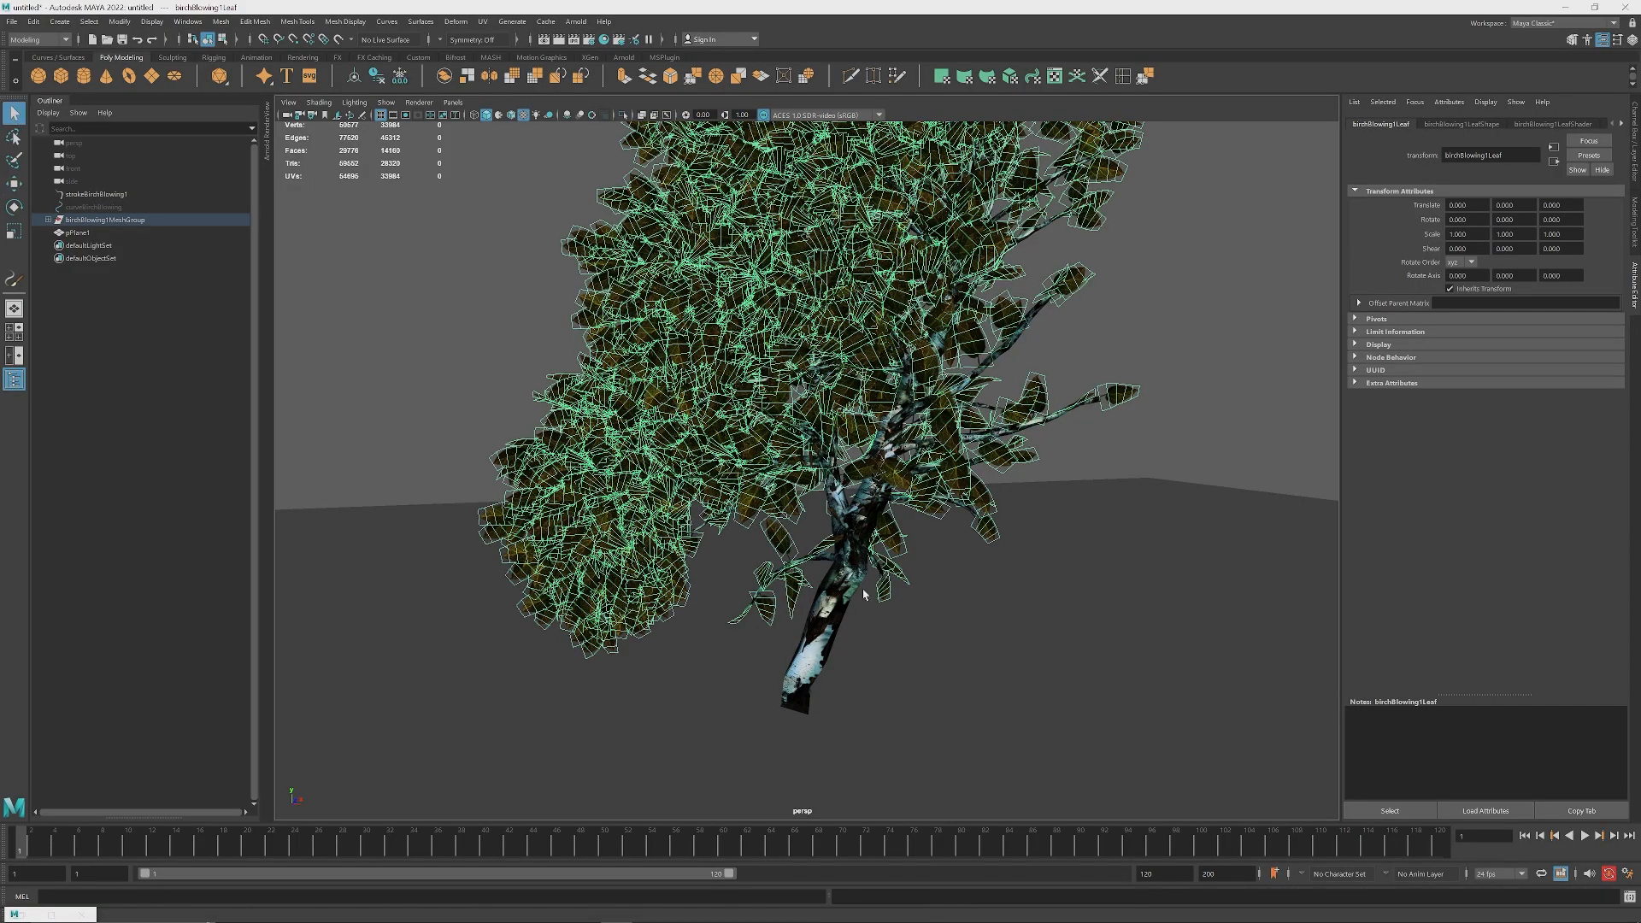
{"action": "left_click", "coordinate": [833, 588]}
{"action": "left_click_drag", "start_coordinate": [834, 589], "coordinate": [917, 496], "text": "alt"}
{"action": "left_click", "coordinate": [1060, 479]}
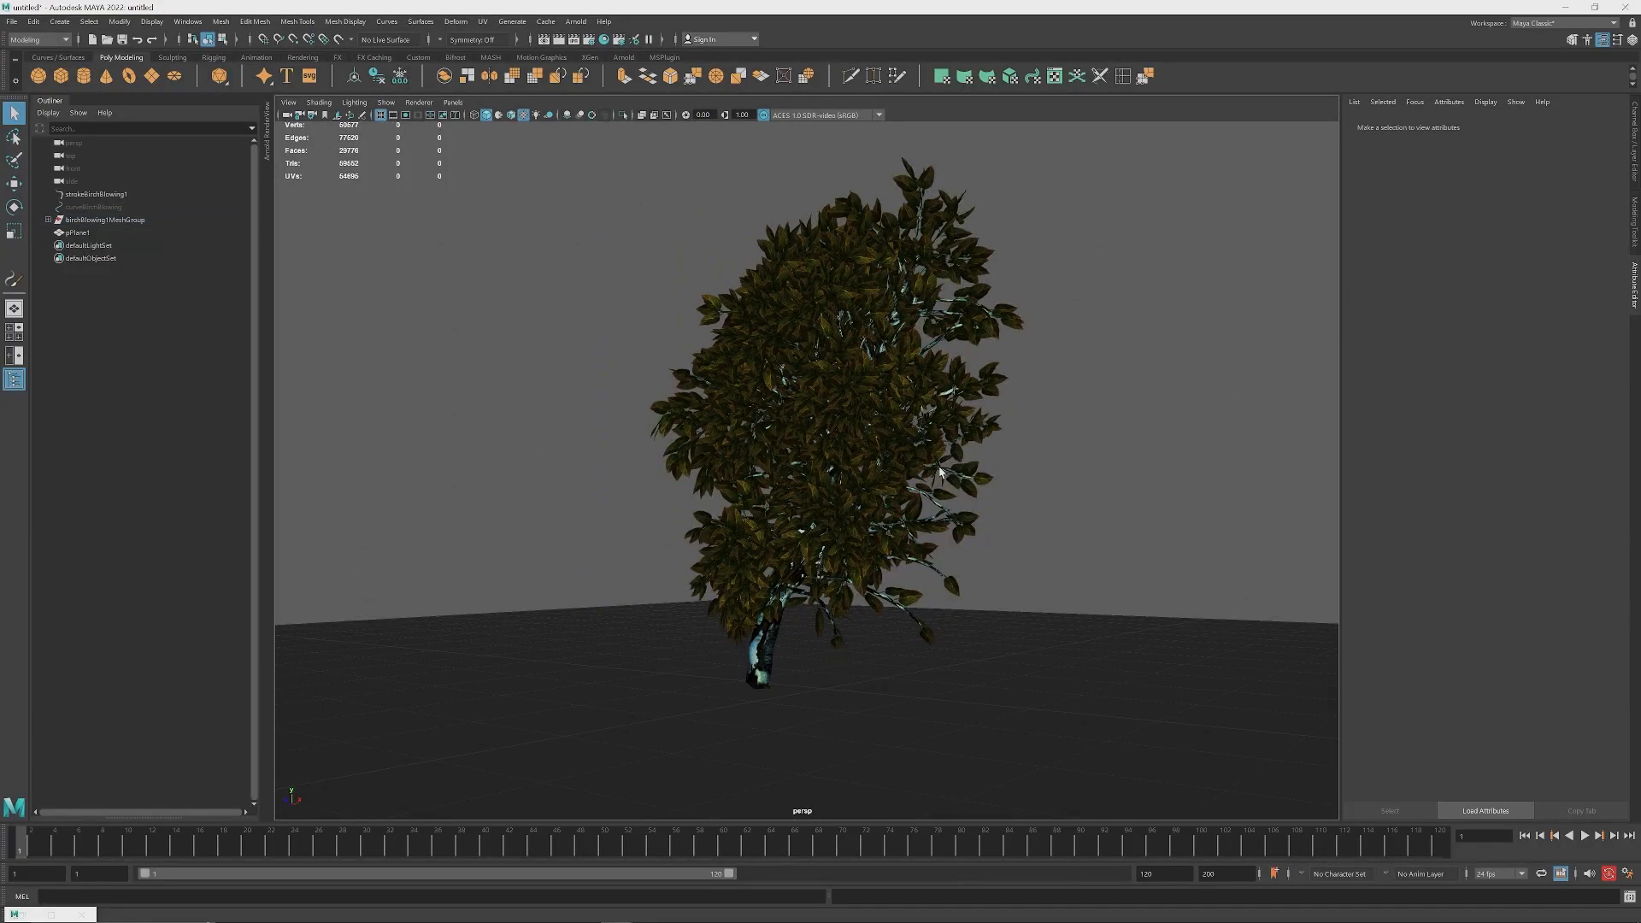
{"action": "left_click_drag", "start_coordinate": [1060, 479], "coordinate": [938, 502], "text": "alt"}
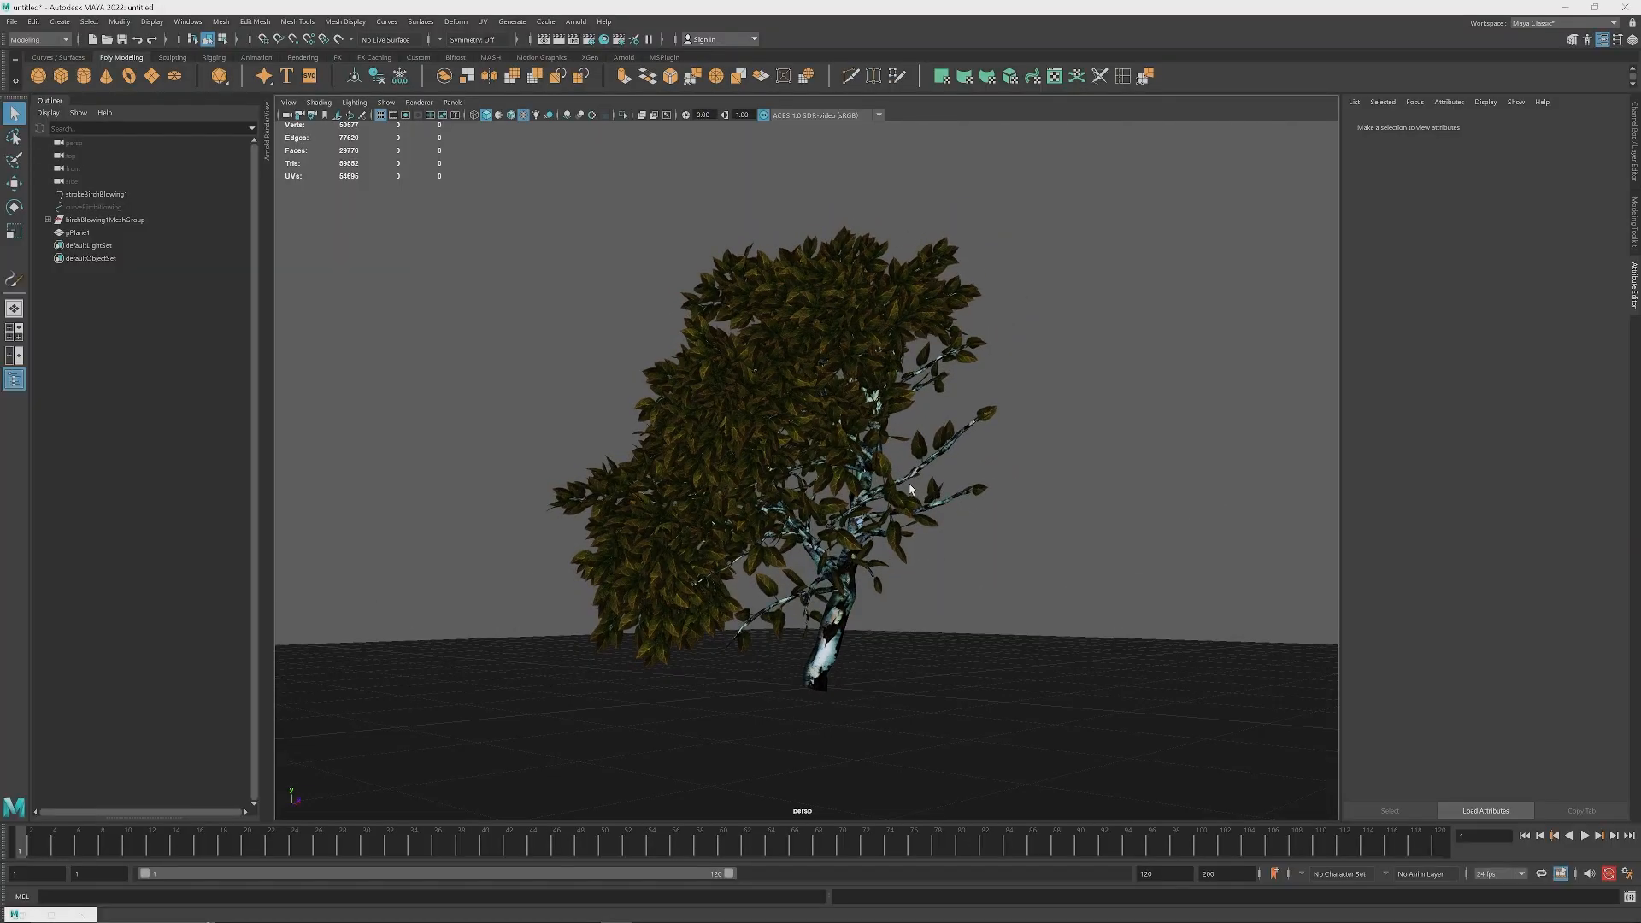